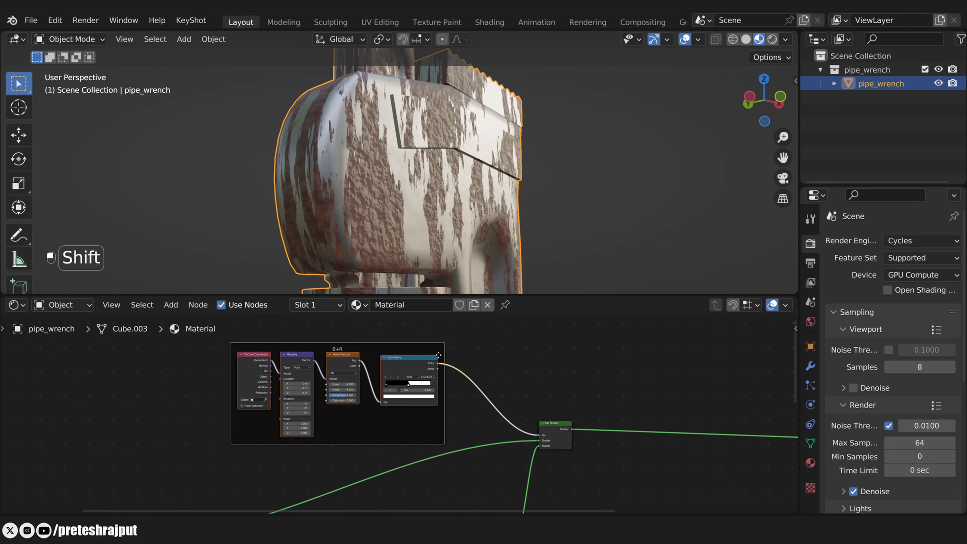
# - Duplicate the B+R noise mask frame and shift the black stop of the ambient occlusion Color Ramp slightly inward
pyautogui.hotkey('shift', 'd')
pyautogui.click(282, 354)
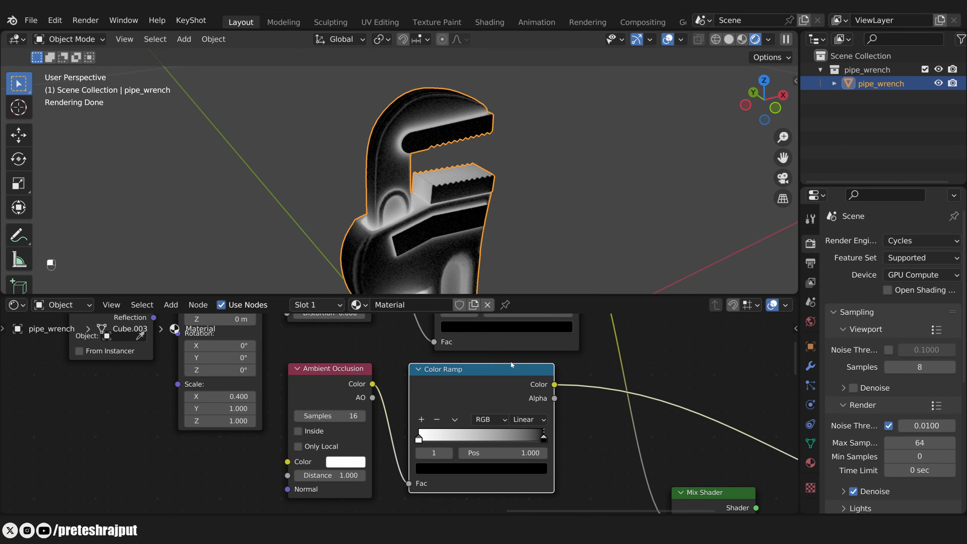
pyautogui.moveTo(543, 438); pyautogui.dragTo(531, 439)
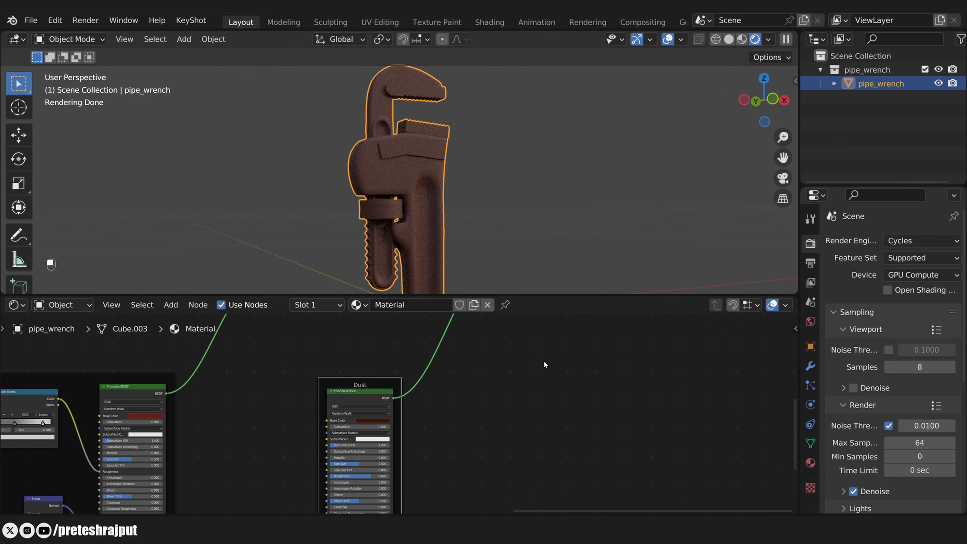
# - Duplicate the Dust frame with its Principled BSDF and place the copy beside the original
pyautogui.hotkey('shift', 'd')
pyautogui.click(424, 396)
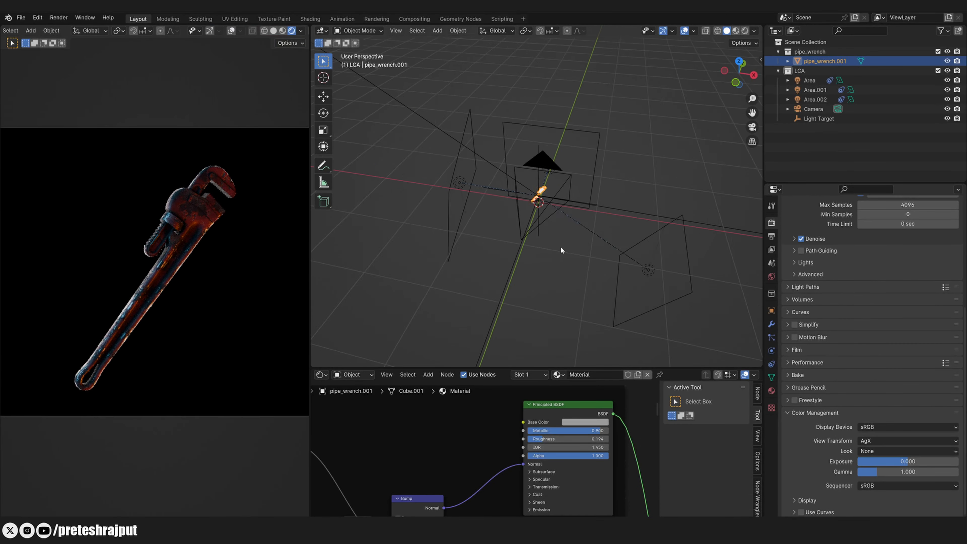
# - In top view, duplicate the area light behind the wrench and place the copy on the opposite side, beyond the camera
pyautogui.click(608, 227)
pyautogui.press('KP_7')
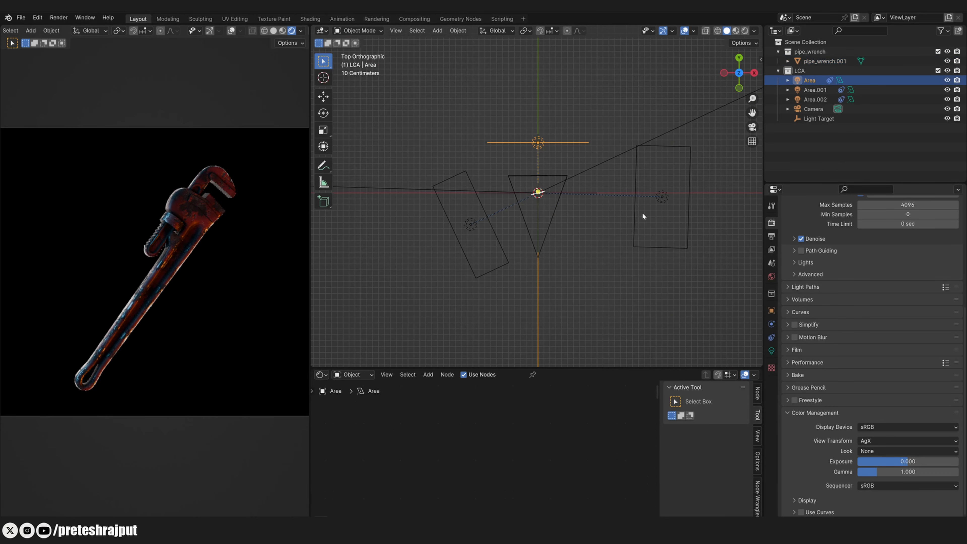
pyautogui.hotkey('shift', 'd')
pyautogui.click(573, 307)
pyautogui.rightClick(573, 307)
pyautogui.press('Escape')
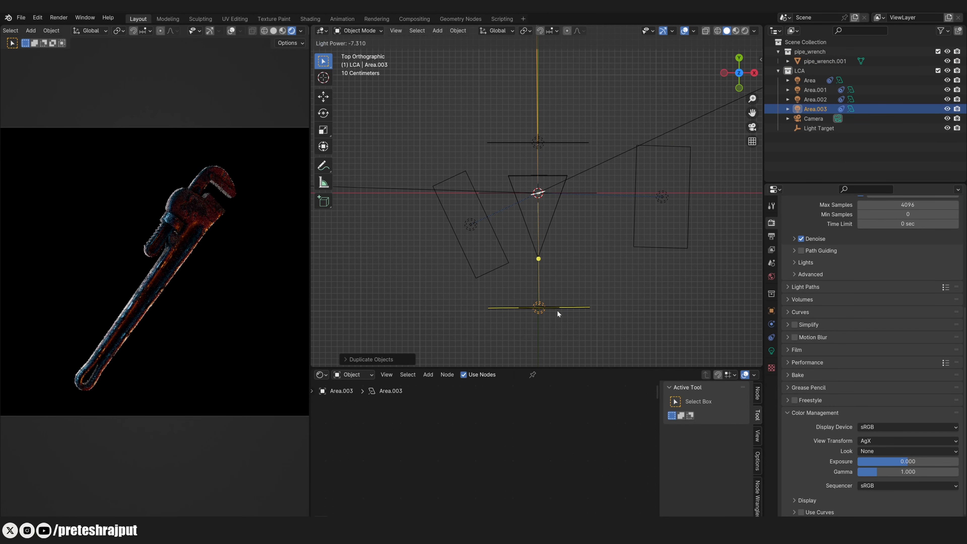
# - Render the lit wrench from the scene camera
pyautogui.press('F12')
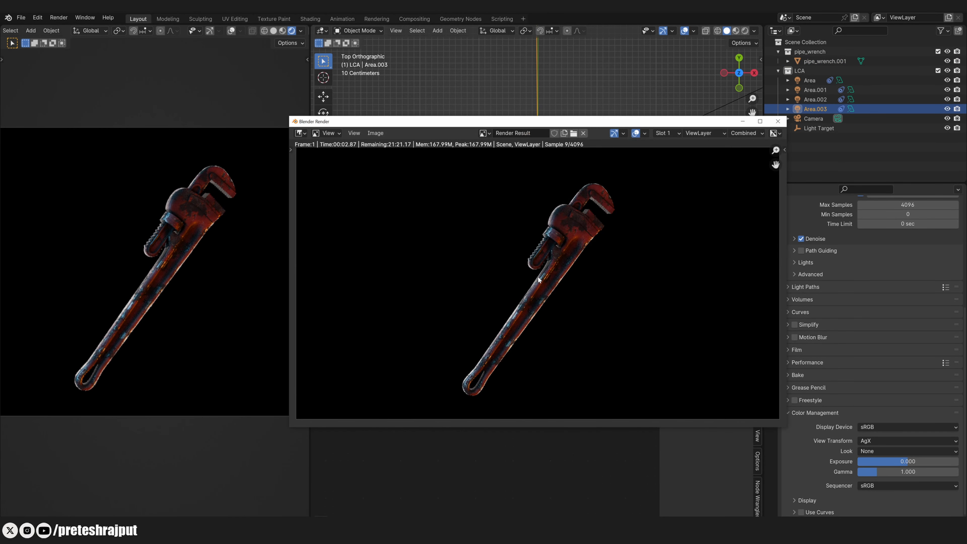
pyautogui.press('Escape')
pyautogui.scroll(8, 876, 343)
pyautogui.doubleClick(908, 308)
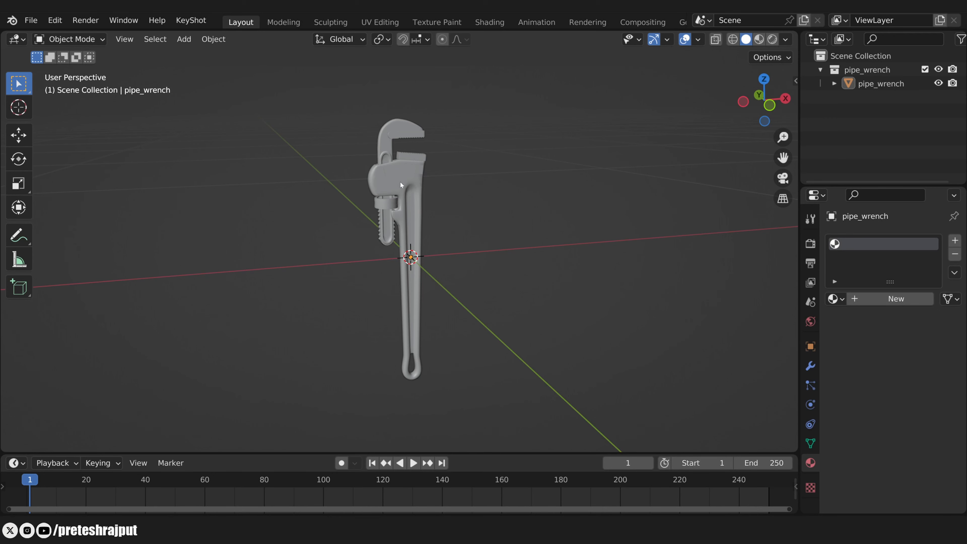
# - Select the wrench, enlarge the timeline area below the viewport and turn that area into a Shader Editor
pyautogui.click(400, 181)
pyautogui.moveTo(448, 188); pyautogui.dragTo(454, 232, button='middle')
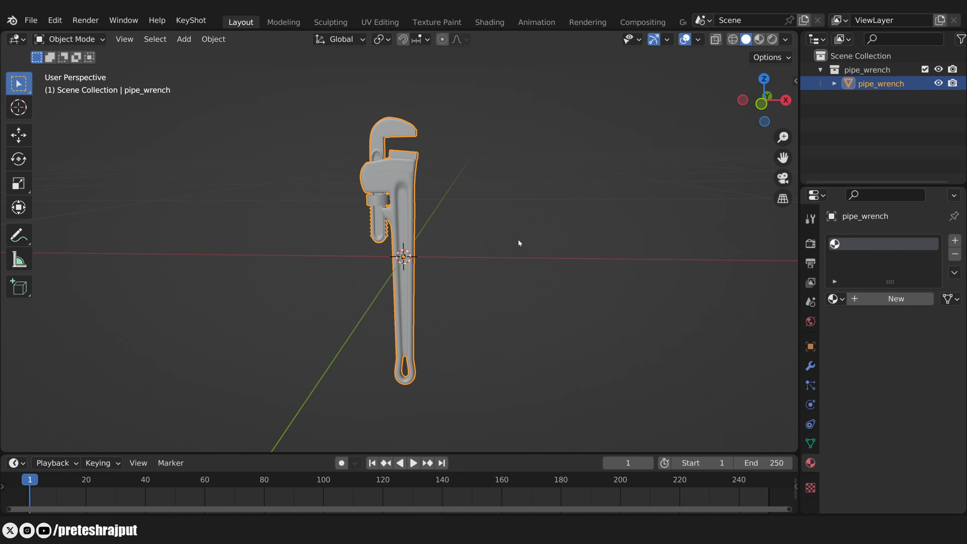
pyautogui.moveTo(481, 453); pyautogui.dragTo(464, 371)
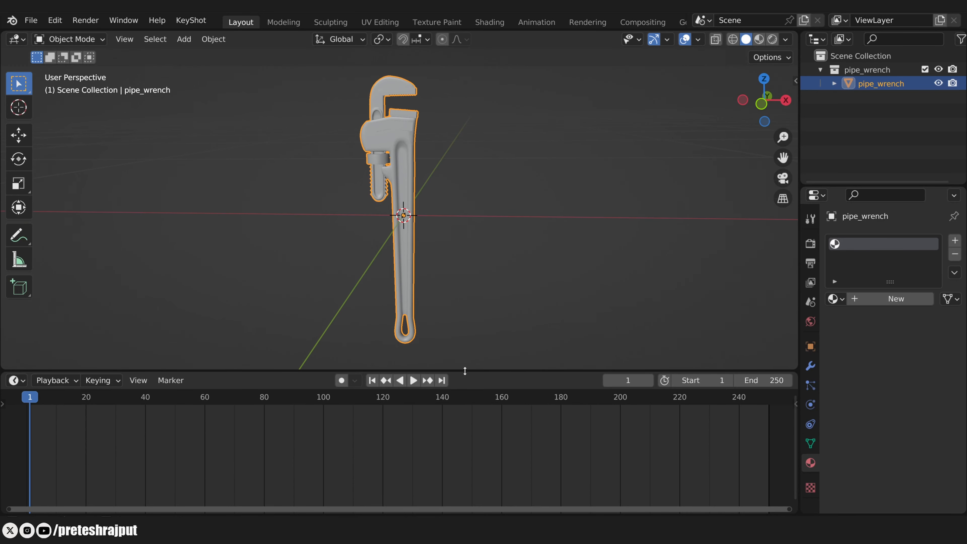
pyautogui.click(15, 380)
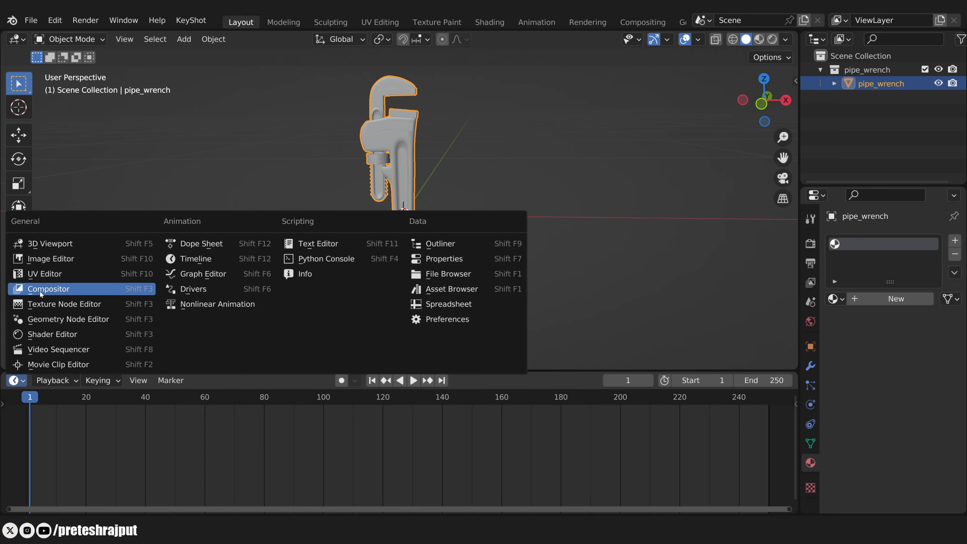
pyautogui.click(52, 333)
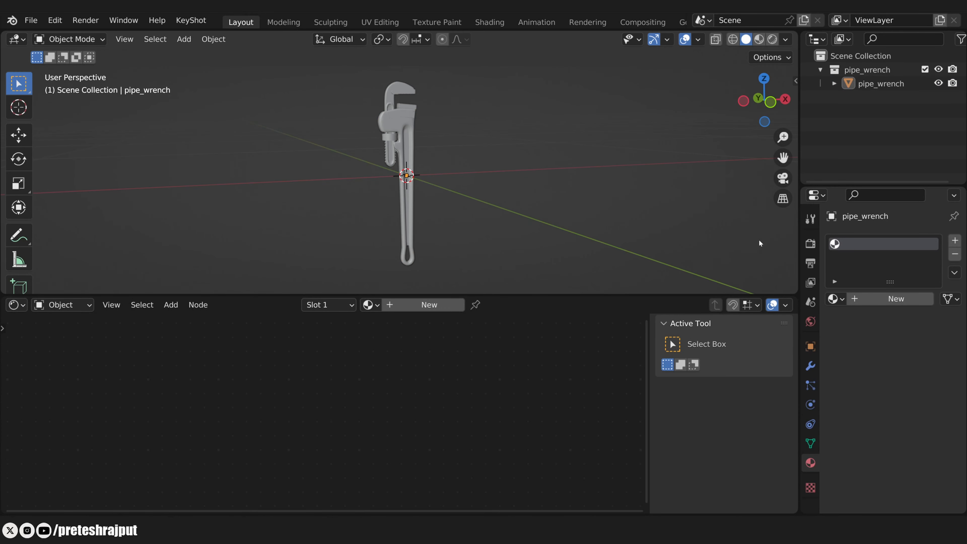
# - Set the scene's render engine to Cycles
pyautogui.click(807, 245)
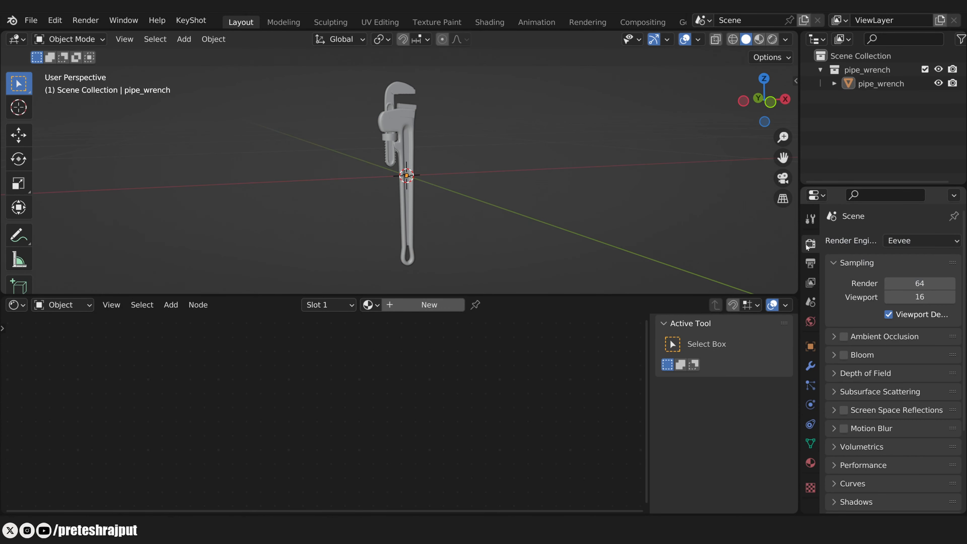
pyautogui.click(906, 242)
pyautogui.click(891, 286)
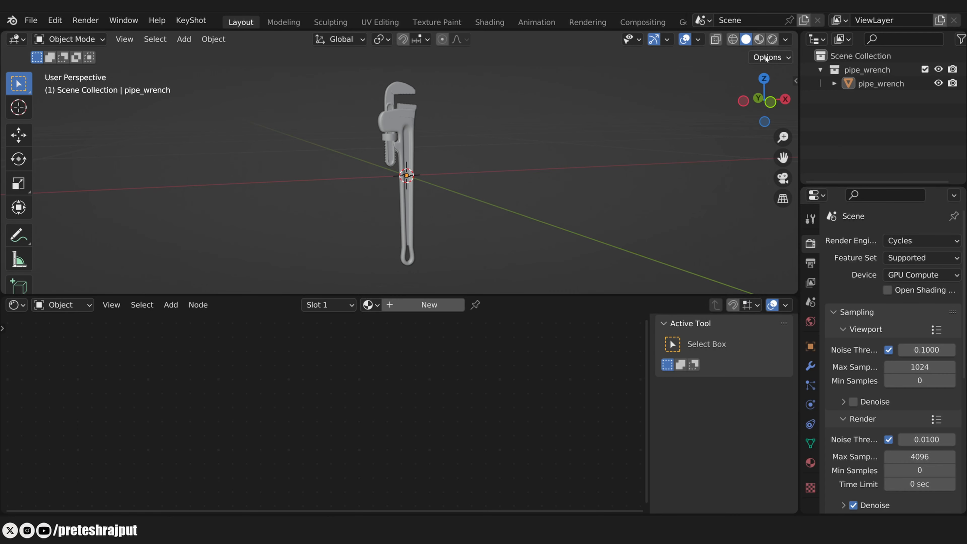
# - Switch the viewport to rendered shading and turn off Scene World lighting
pyautogui.click(773, 40)
pyautogui.click(772, 39)
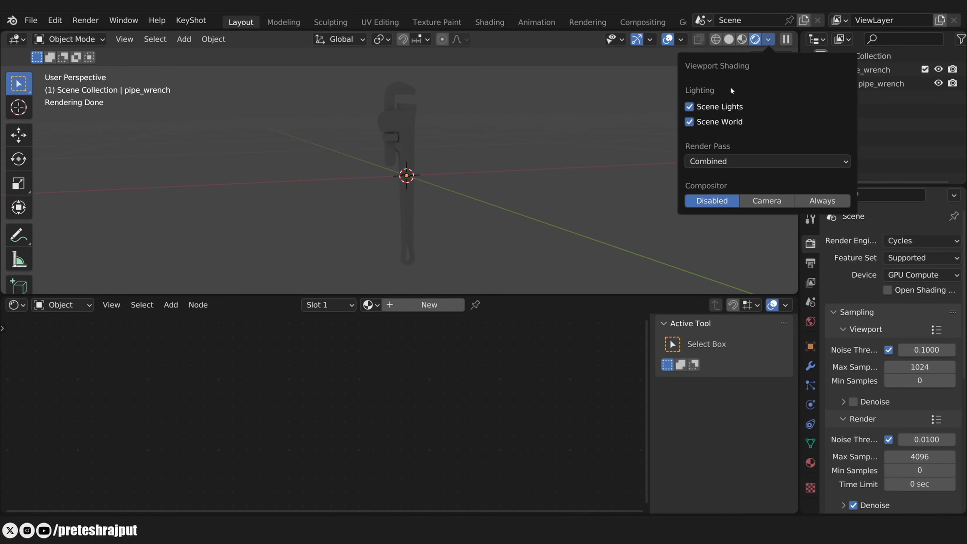
pyautogui.click(689, 121)
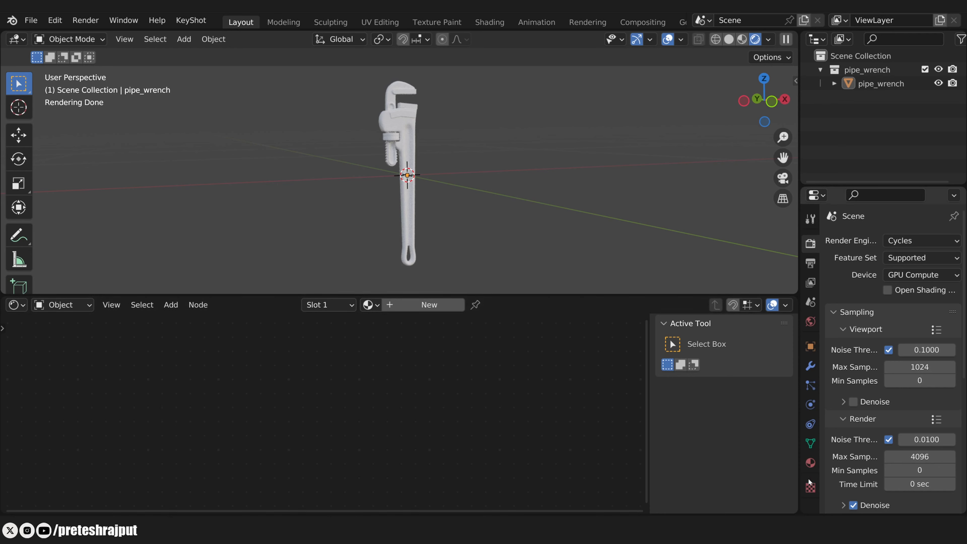
# - Select the pipe wrench and create a new material for it
pyautogui.click(810, 462)
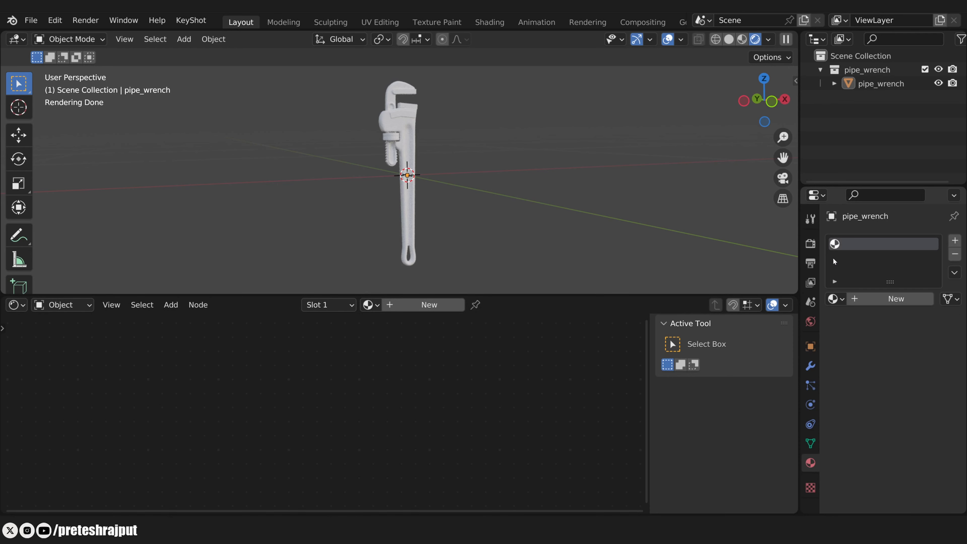
pyautogui.click(810, 243)
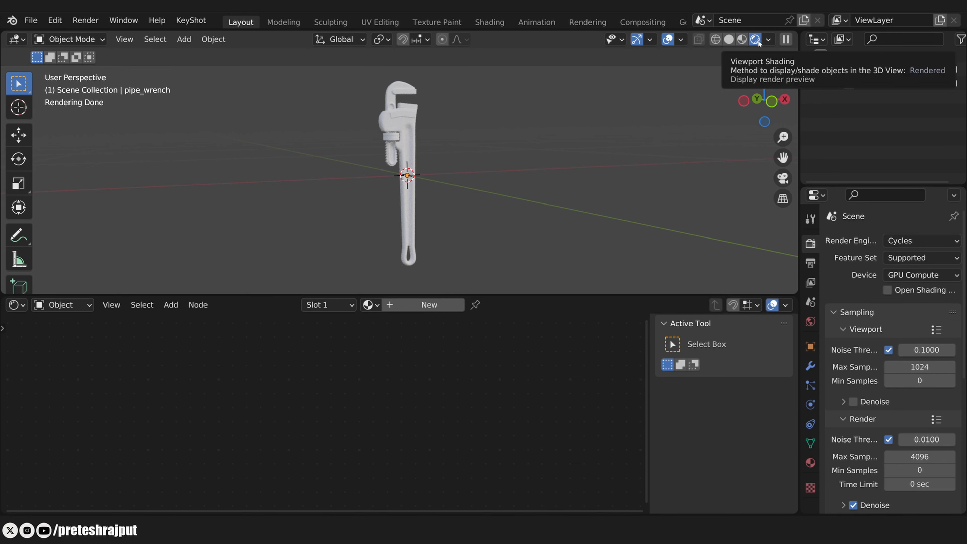
pyautogui.click(401, 118)
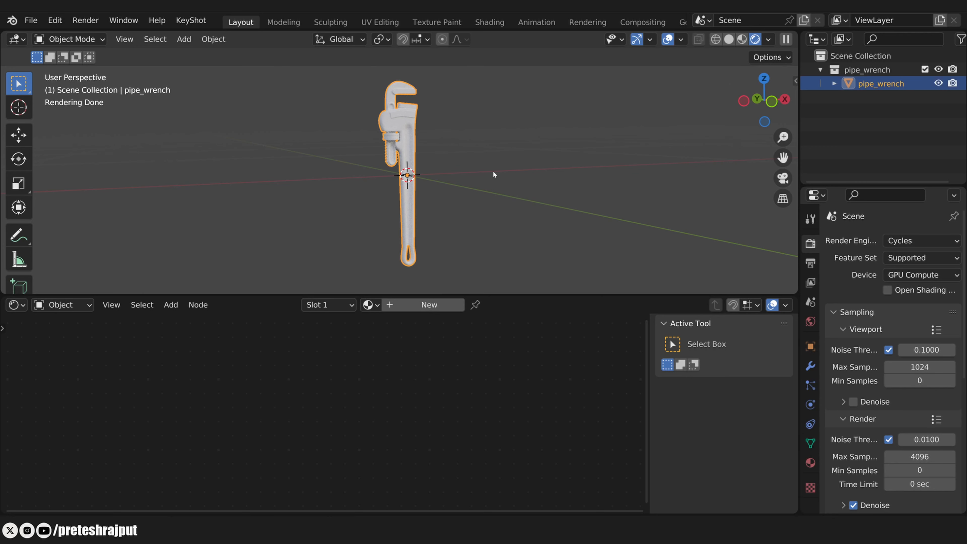
pyautogui.click(428, 305)
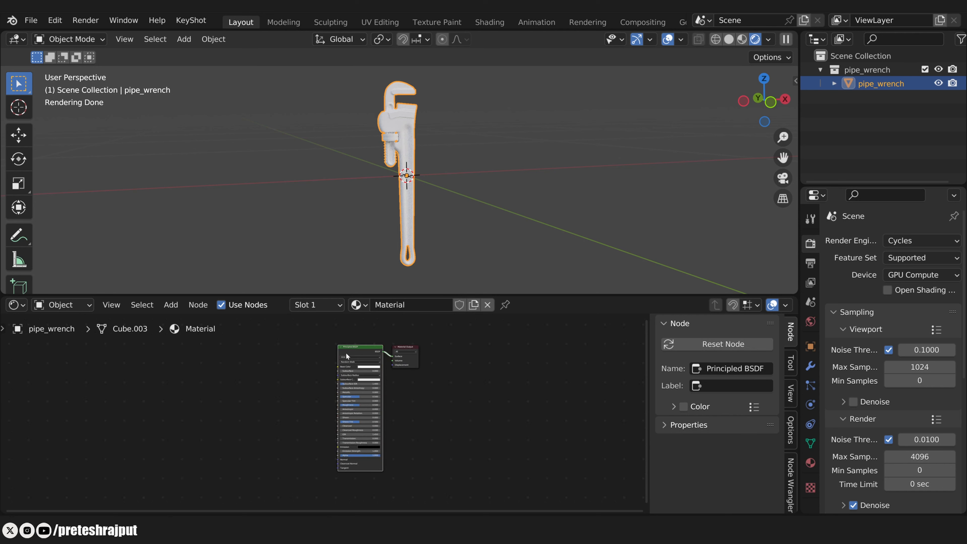
# - Darken the base color of the wrench material's Principled BSDF to a light grey
pyautogui.scroll(6, 384, 362)
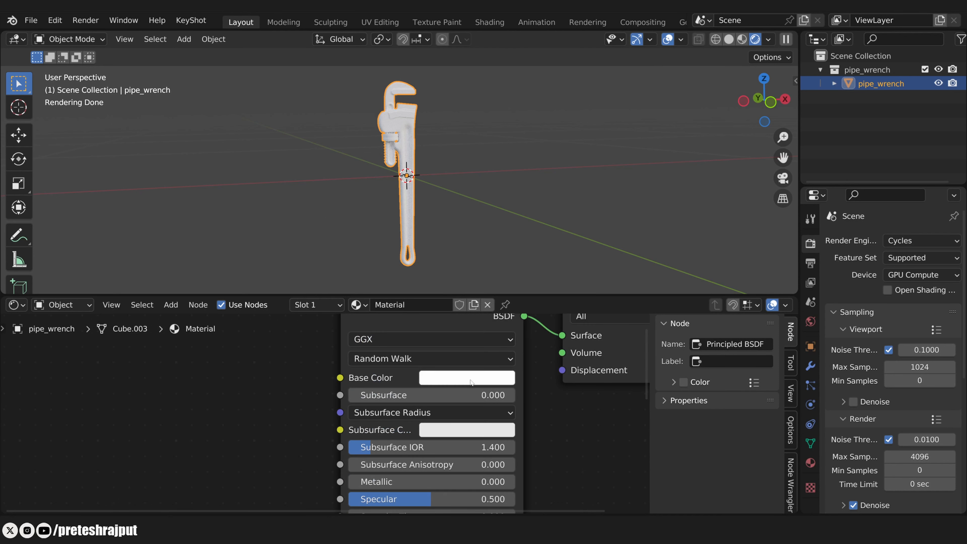
pyautogui.click(470, 381)
pyautogui.moveTo(547, 183); pyautogui.dragTo(553, 181)
pyautogui.keyDown('shift'); pyautogui.scroll(-4, 569, 419); pyautogui.keyUp('shift')
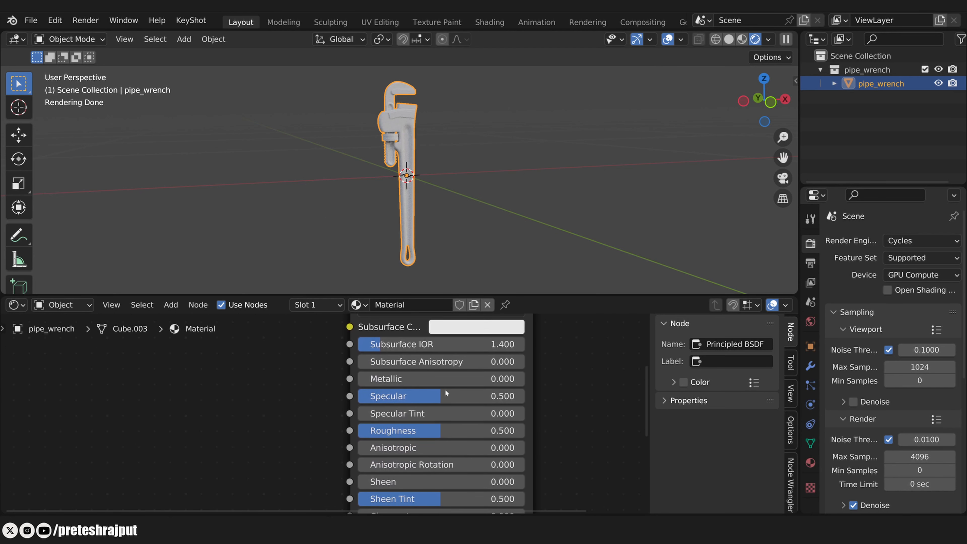
# - Set the Principled BSDF's metallic to 1.000 and roughness to 0.349, and switch the viewport to Material Preview
pyautogui.moveTo(441, 378); pyautogui.dragTo(525, 378)
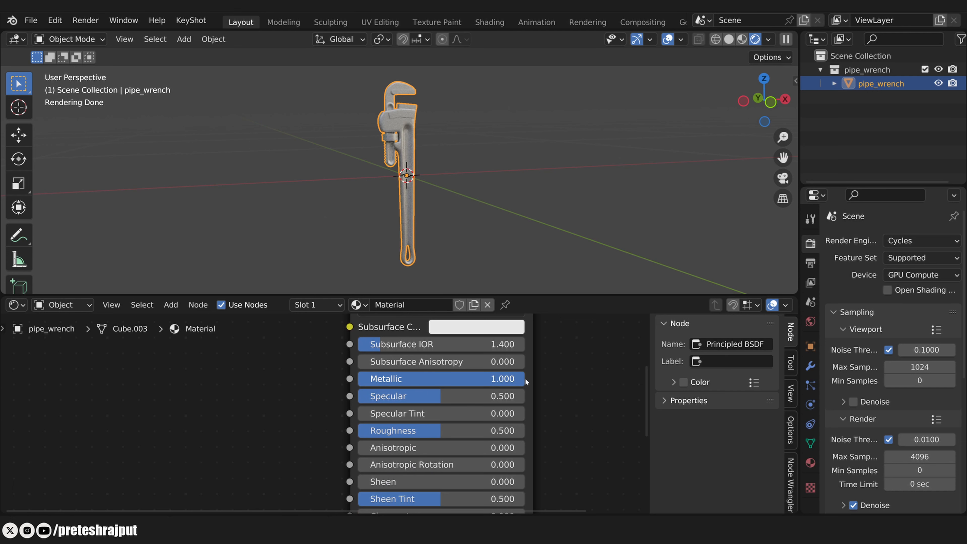
pyautogui.moveTo(534, 415); pyautogui.dragTo(540, 382, button='middle')
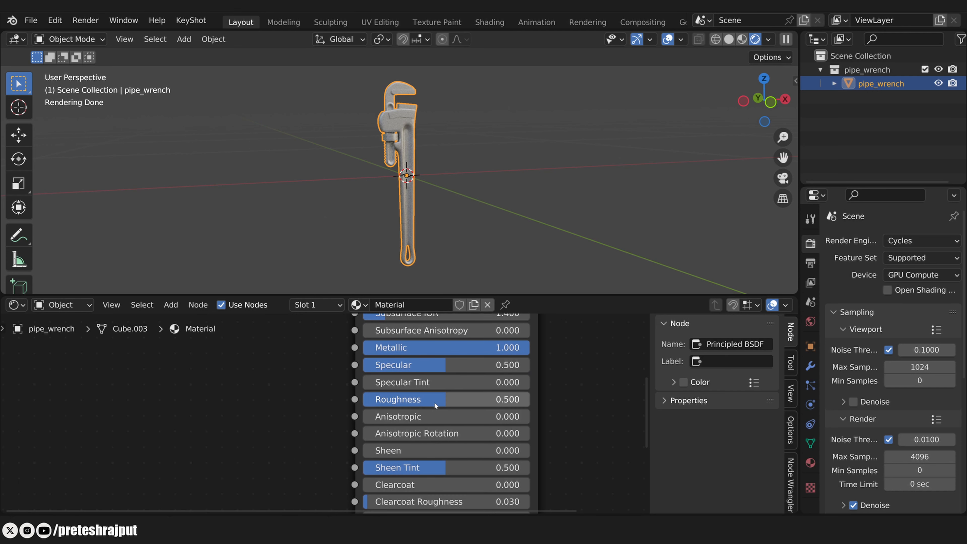
pyautogui.moveTo(433, 402); pyautogui.dragTo(413, 402)
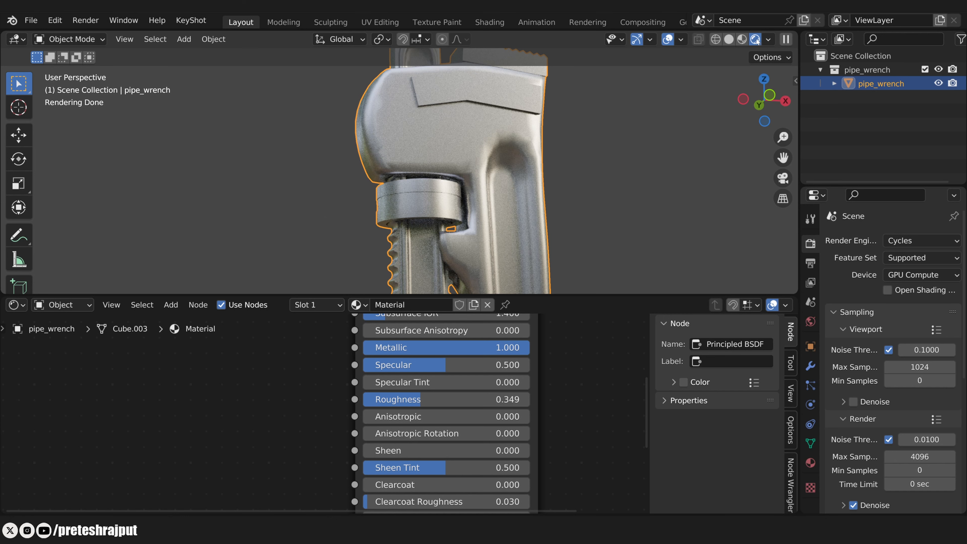
pyautogui.click(741, 39)
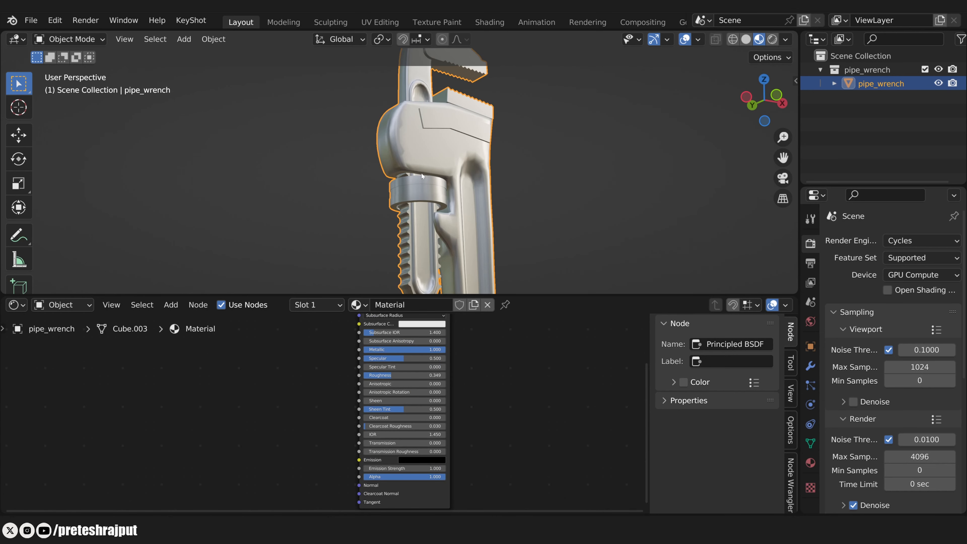
# - Add a Noise Texture node beside the Principled BSDF and attach Texture Coordinate and Mapping nodes to it
pyautogui.hotkey('shift', 'a')
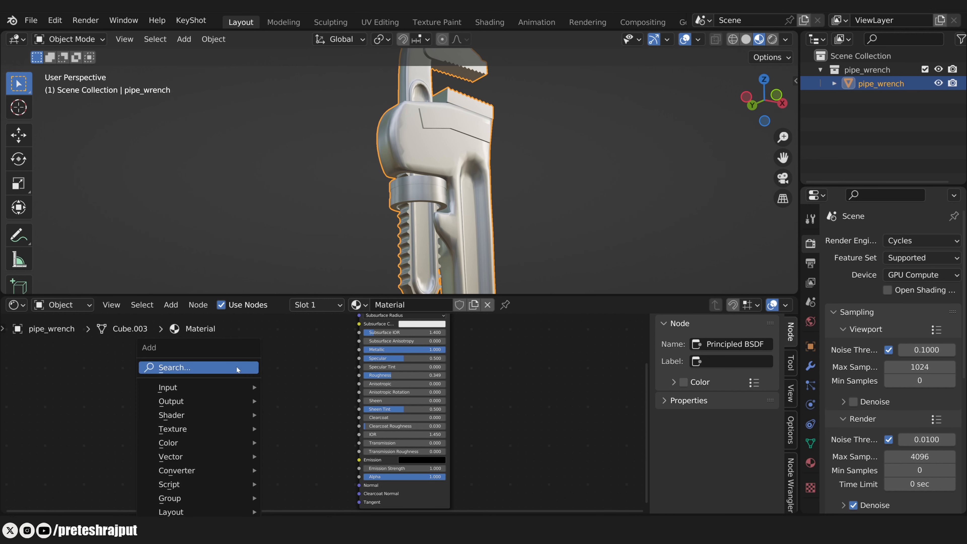
pyautogui.click(236, 367)
pyautogui.write('noise')
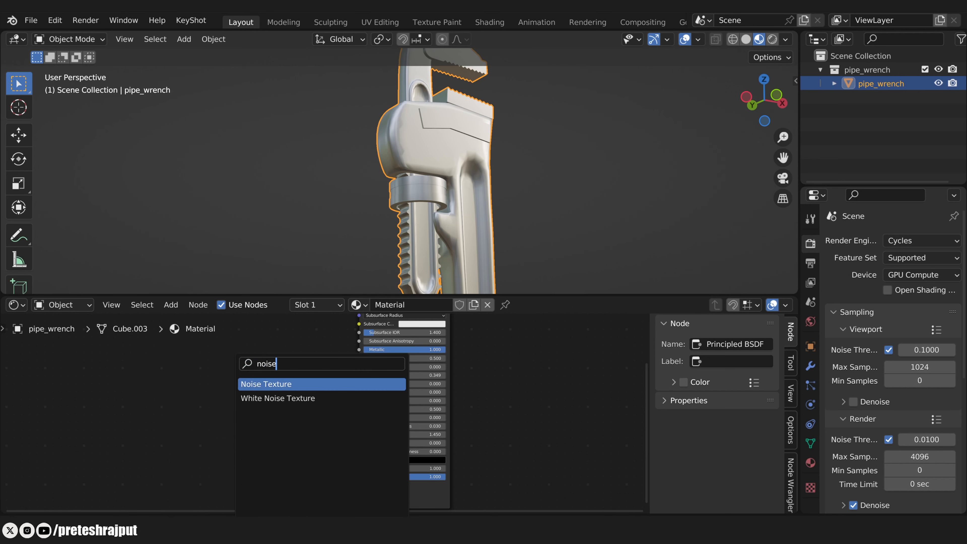
pyautogui.press('Return')
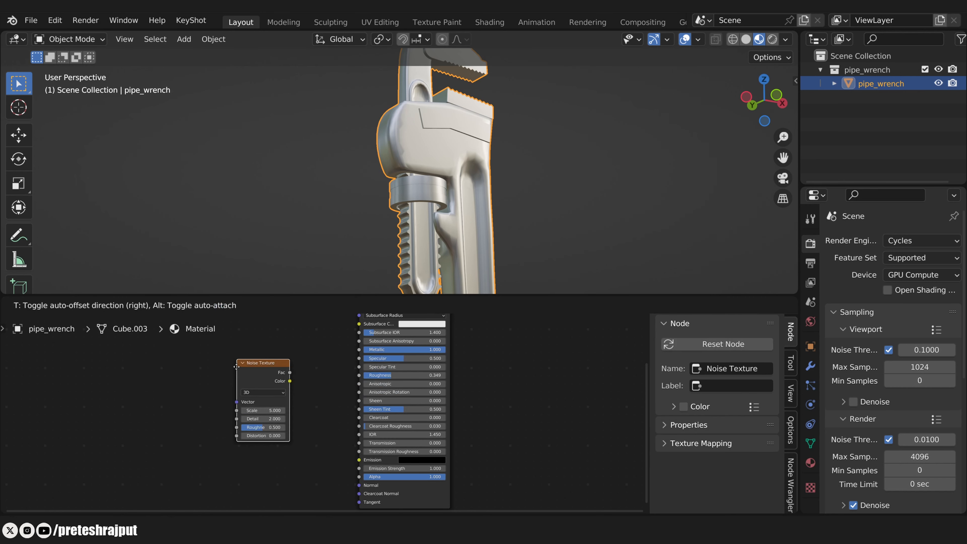
pyautogui.click(192, 400)
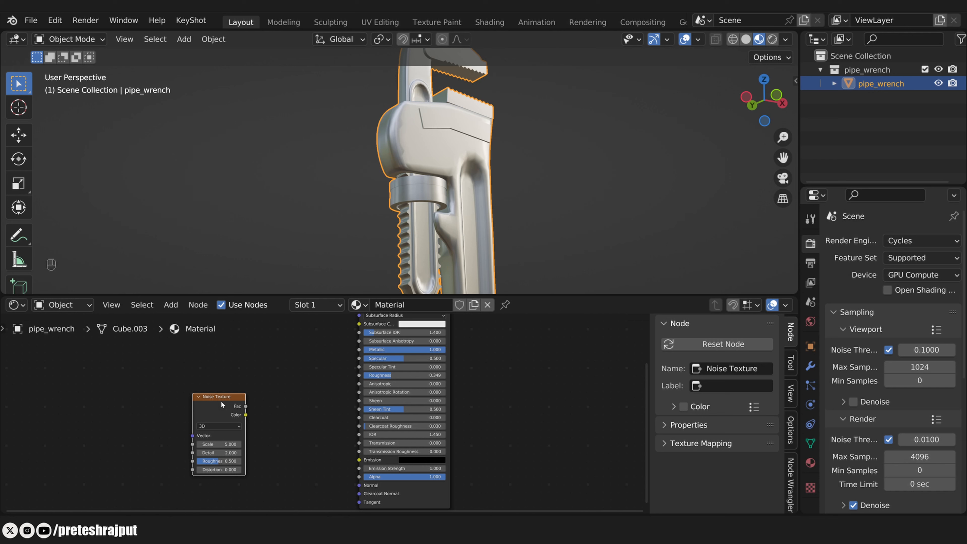
pyautogui.hotkey('ctrl', 't')
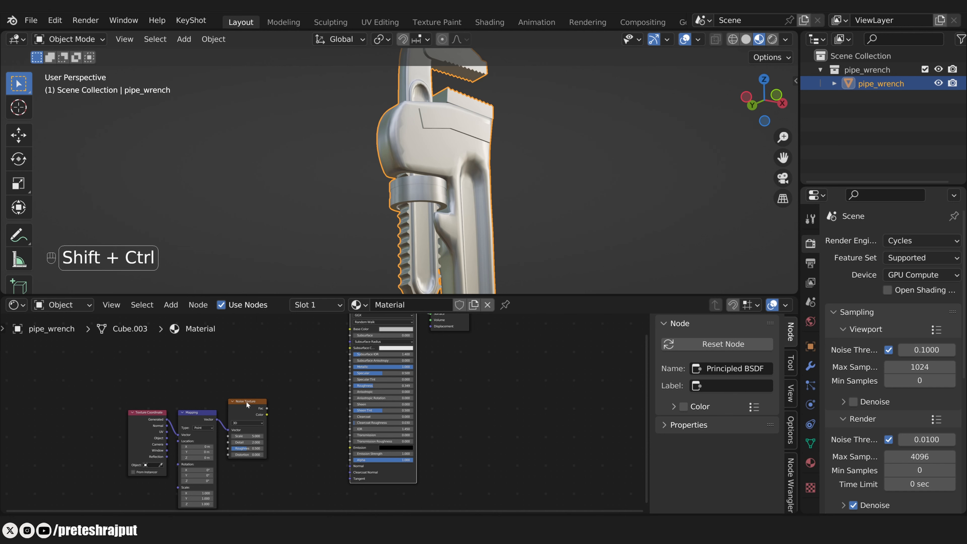
# - With the Noise Texture previewed on the wrench, map it by UV coordinates with a Mapping scale of 6.600 on all axes
pyautogui.keyDown('ctrl'); pyautogui.keyDown('shift'); pyautogui.click(246, 401); pyautogui.keyUp('shift'); pyautogui.keyUp('ctrl')
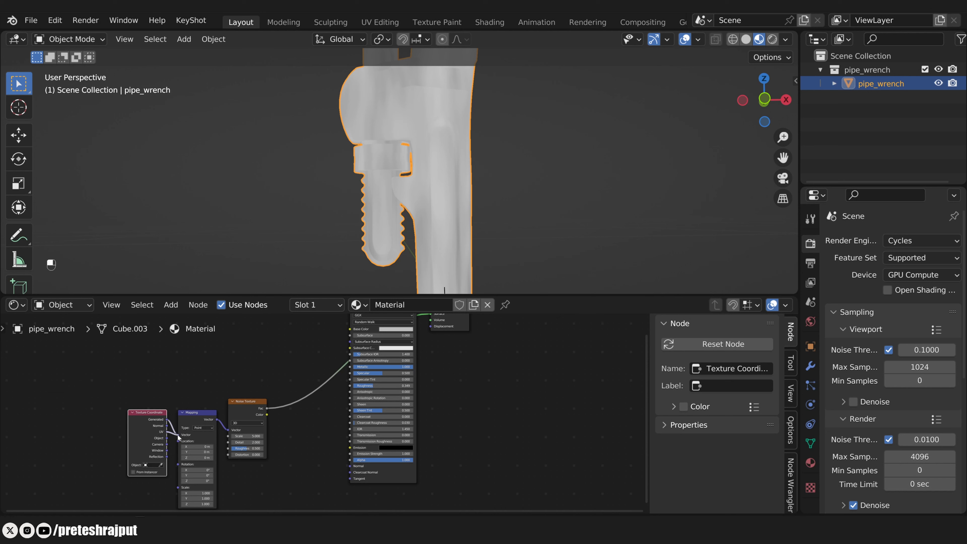
pyautogui.moveTo(178, 435); pyautogui.dragTo(178, 434)
pyautogui.moveTo(205, 382); pyautogui.dragTo(215, 299, button='middle')
pyautogui.moveTo(208, 410); pyautogui.dragTo(242, 401)
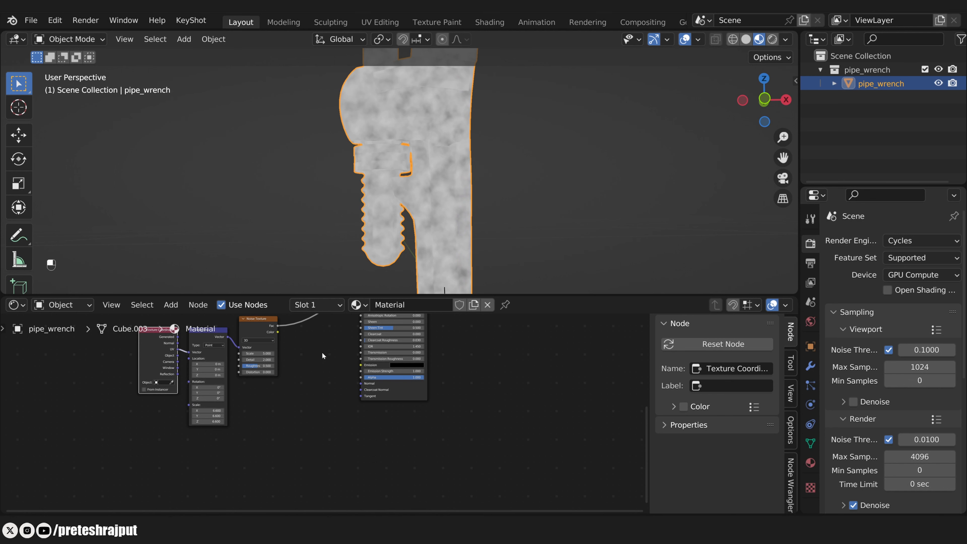
# - Lower the Noise Texture's detail and increase its scale for a finer, softer pattern
pyautogui.moveTo(321, 356); pyautogui.dragTo(293, 385, button='middle')
pyautogui.click(237, 347)
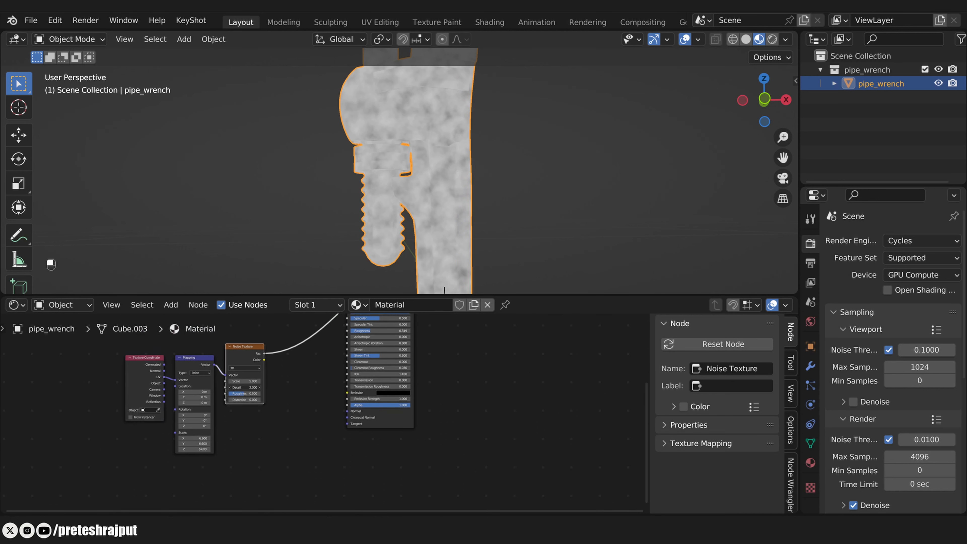
pyautogui.moveTo(244, 387); pyautogui.dragTo(232, 387)
pyautogui.moveTo(243, 381); pyautogui.dragTo(266, 381)
pyautogui.scroll(-5, 315, 375)
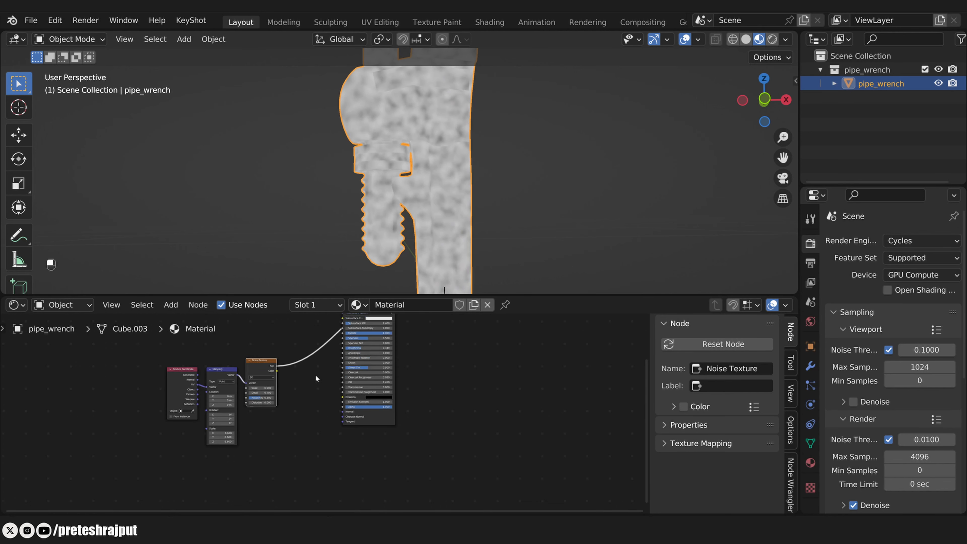
# - Add a Bump node between the Noise Texture and the Principled BSDF
pyautogui.click(306, 342)
pyautogui.scroll(8, 302, 370)
pyautogui.click(170, 307)
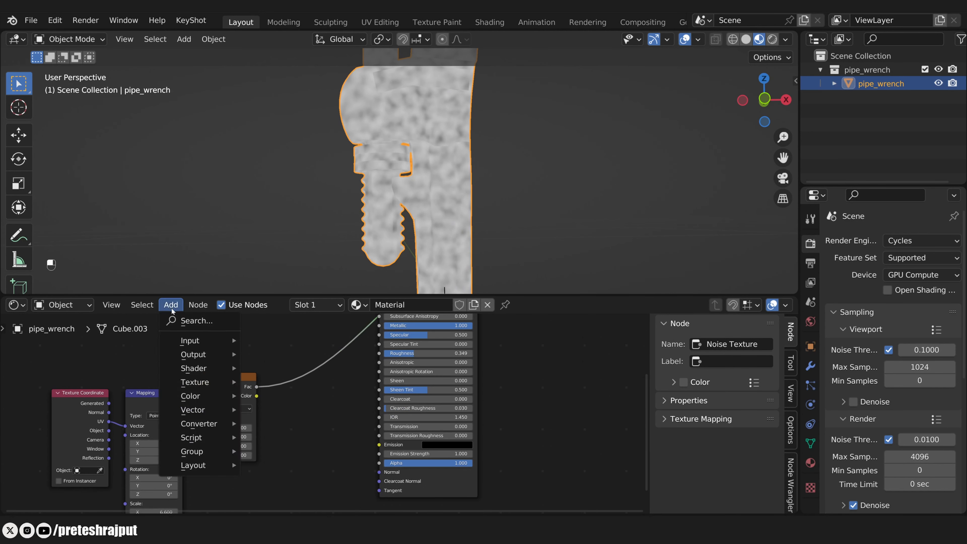
pyautogui.moveTo(197, 409)
pyautogui.click(272, 298)
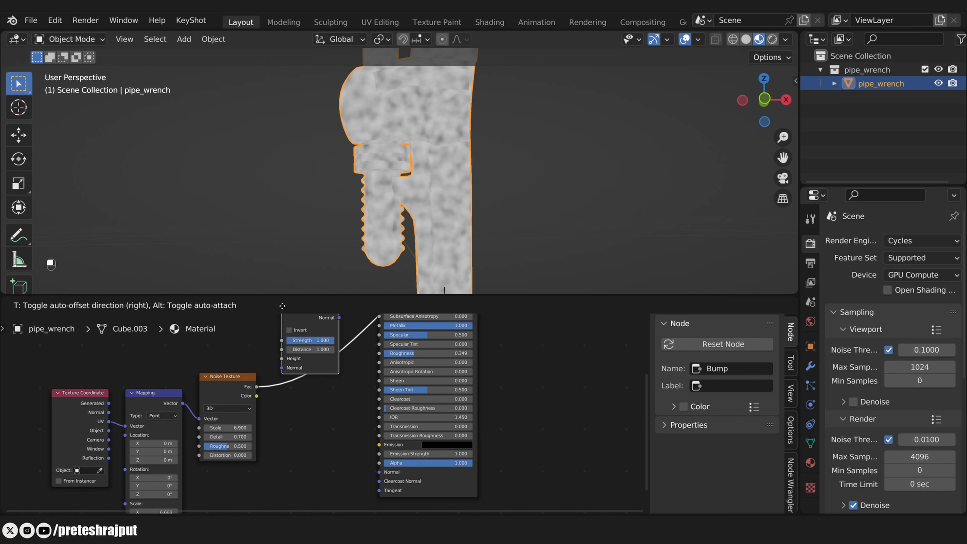
pyautogui.click(320, 384)
# - Link the Noise Texture's Fac to the Bump node's Height and the Bump's Normal to the Principled BSDF's Normal
pyautogui.moveTo(255, 390); pyautogui.dragTo(236, 366, button='middle')
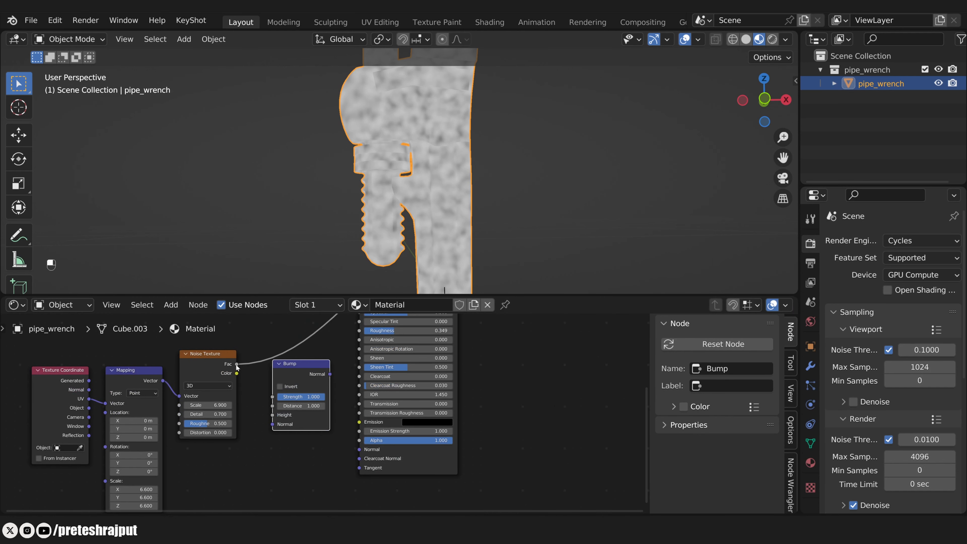
pyautogui.moveTo(236, 364); pyautogui.dragTo(242, 367)
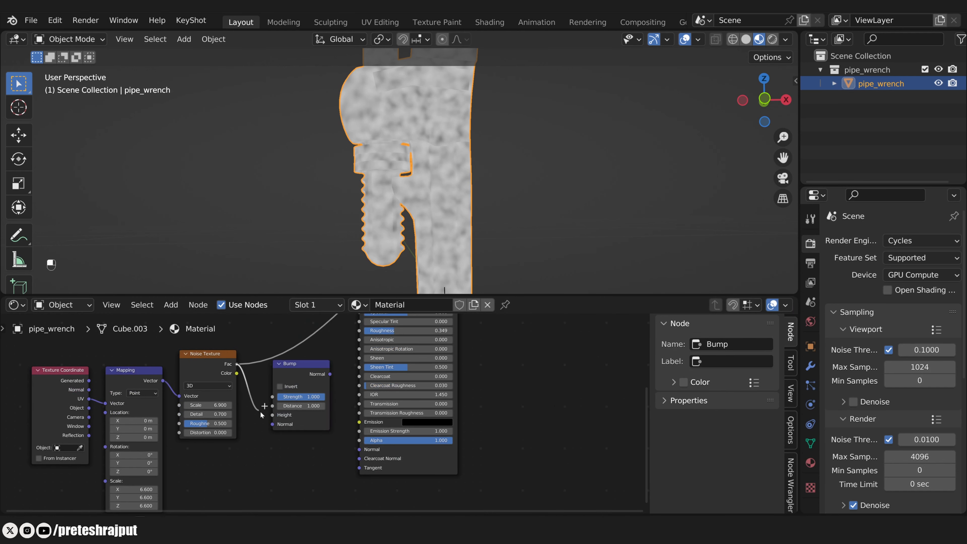
pyautogui.moveTo(260, 411); pyautogui.dragTo(272, 414)
pyautogui.moveTo(331, 345); pyautogui.dragTo(305, 341, button='middle')
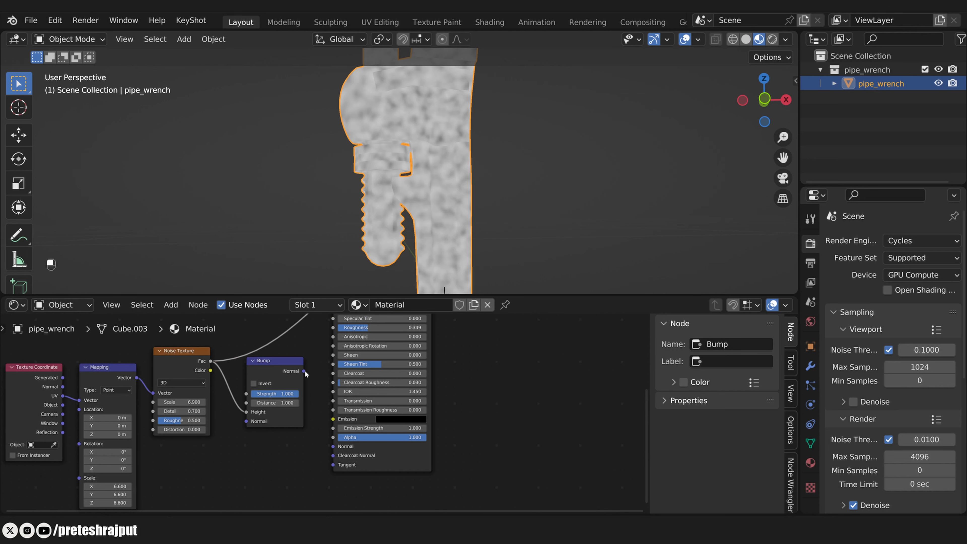
pyautogui.moveTo(318, 411); pyautogui.dragTo(334, 448)
# - Reconnect the Principled BSDF to the Material Output to preview the bumpy metal on the wrench
pyautogui.scroll(-8, 449, 392)
pyautogui.moveTo(406, 362); pyautogui.dragTo(407, 395, button='middle')
pyautogui.scroll(7, 445, 365)
pyautogui.scroll(-8, 446, 365)
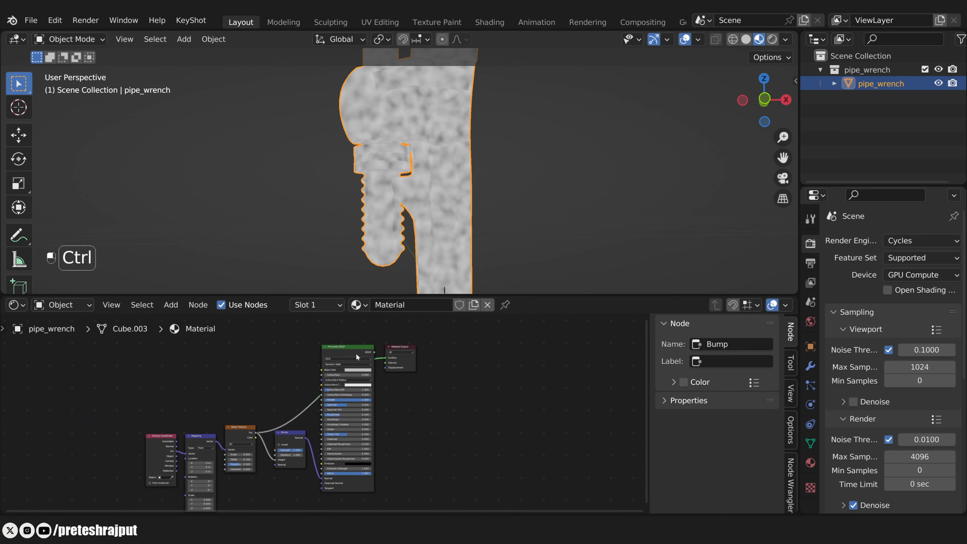
pyautogui.keyDown('ctrl'); pyautogui.keyDown('shift'); pyautogui.click(352, 349); pyautogui.keyUp('shift'); pyautogui.keyUp('ctrl')
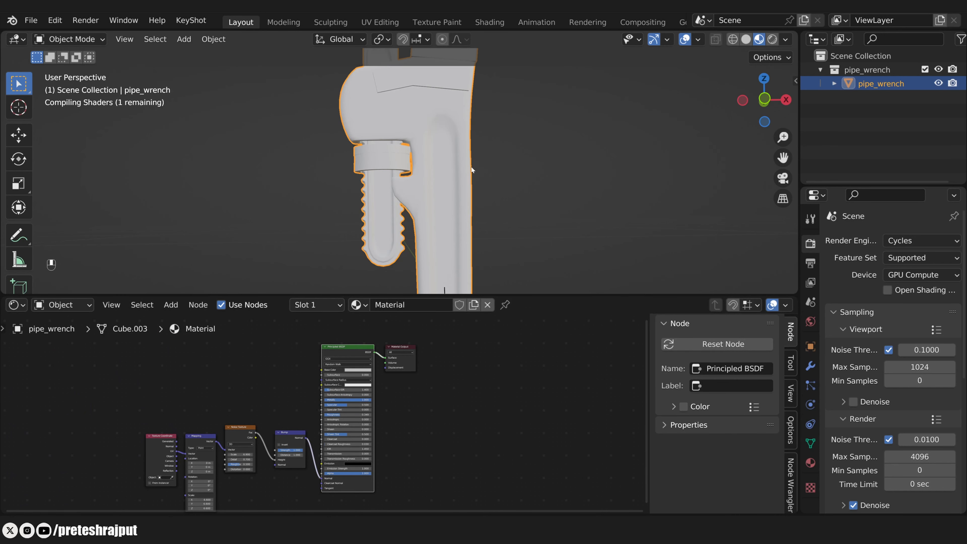
pyautogui.moveTo(421, 222); pyautogui.dragTo(491, 212, button='middle')
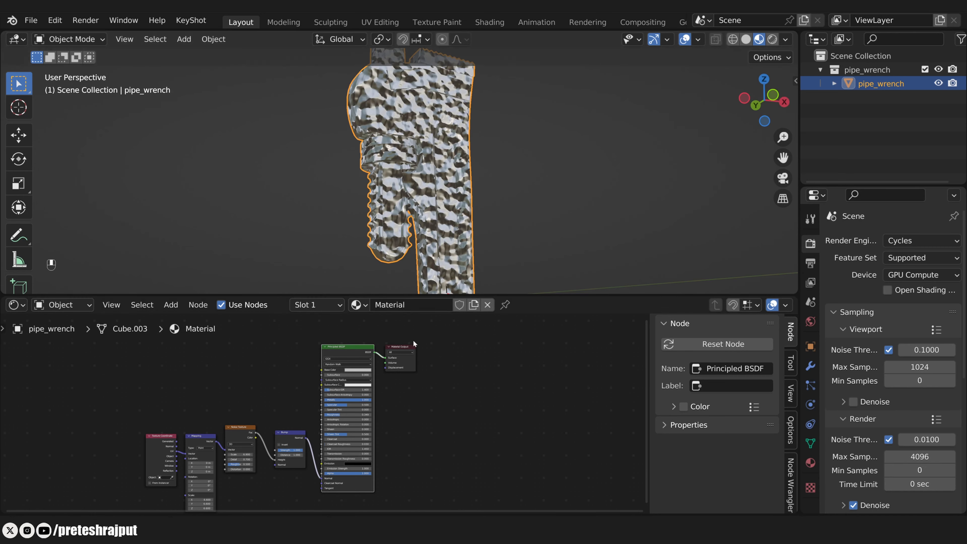
# - Set the Bump node's strength to 0.01
pyautogui.scroll(8, 412, 341)
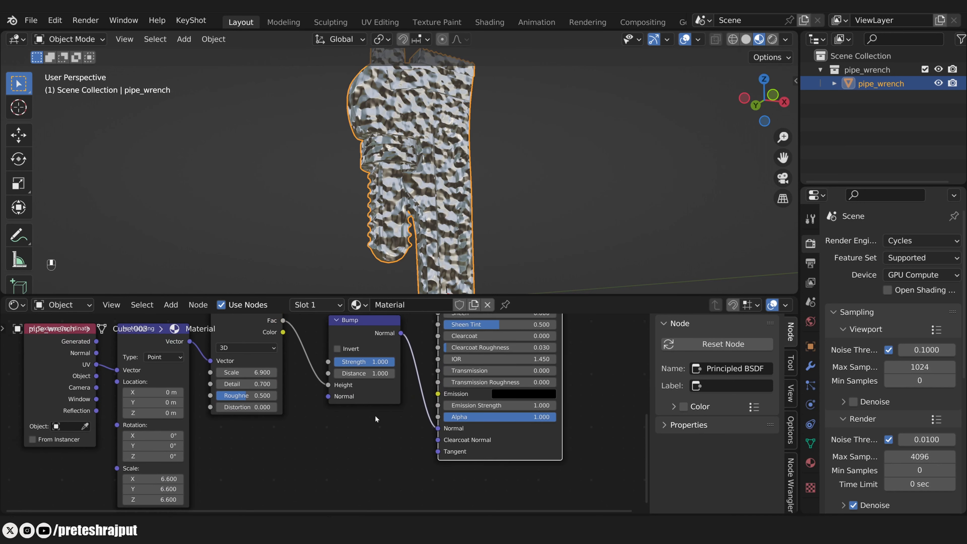
pyautogui.scroll(4, 374, 417)
pyautogui.moveTo(391, 408); pyautogui.dragTo(358, 441, button='middle')
pyautogui.scroll(-1, 360, 350)
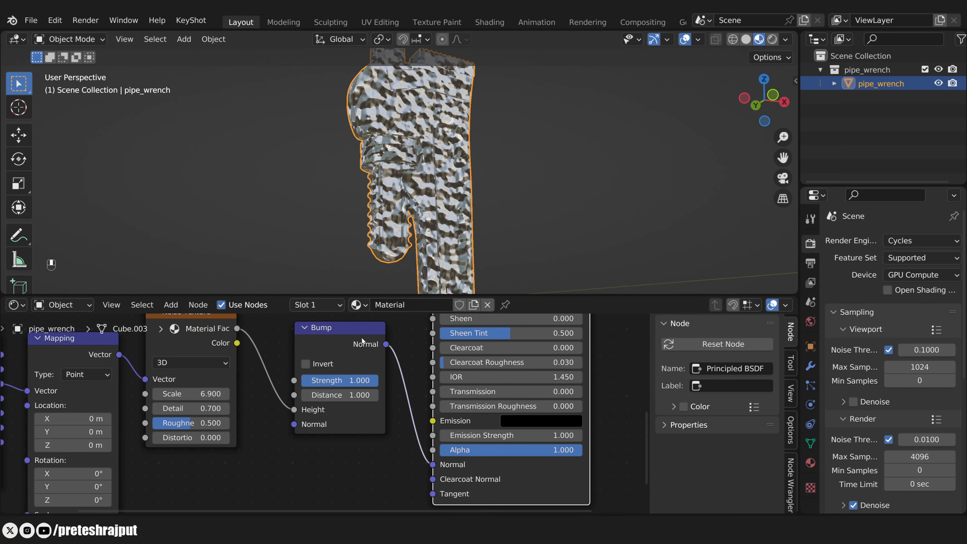
pyautogui.click(354, 381)
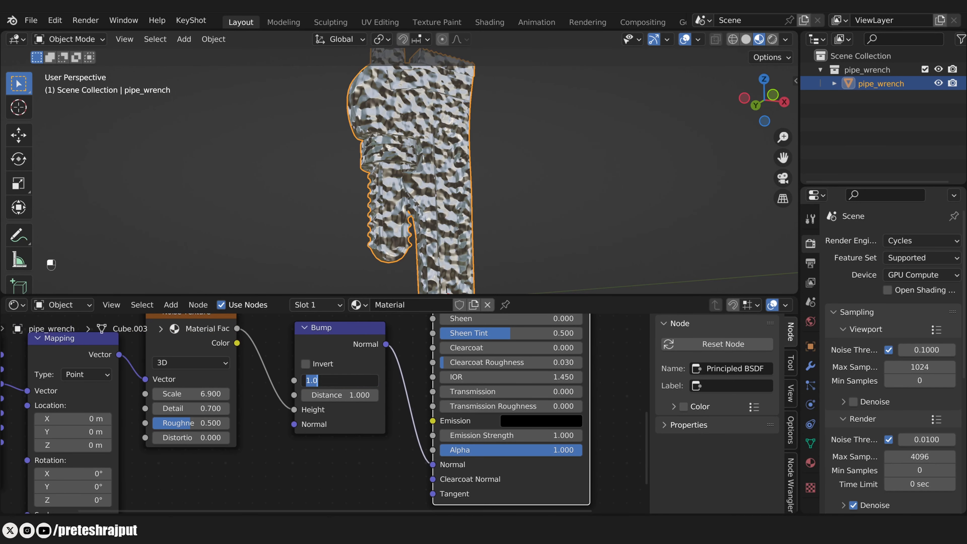
pyautogui.write('0.01')
pyautogui.press('Return')
# - Try a Bump strength of 0.02 on the wrench, and restore it to 0.01
pyautogui.moveTo(403, 229); pyautogui.dragTo(384, 239, button='middle')
pyautogui.click(349, 382)
pyautogui.write('0.02')
pyautogui.press('Return')
pyautogui.click(349, 381)
pyautogui.write('0.01')
pyautogui.press('Return')
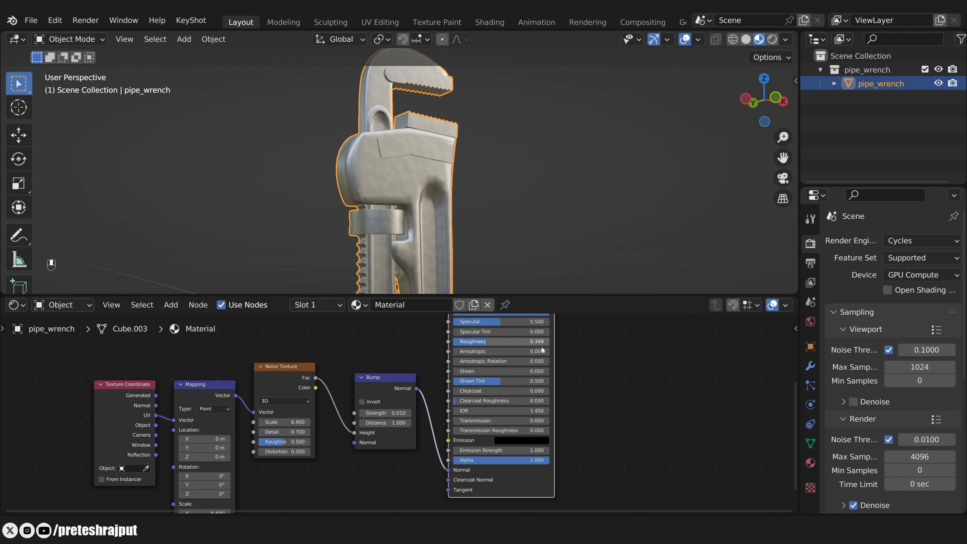
# - Darken the Principled BSDF's base color to a mid grey
pyautogui.moveTo(582, 354); pyautogui.dragTo(571, 432, button='middle')
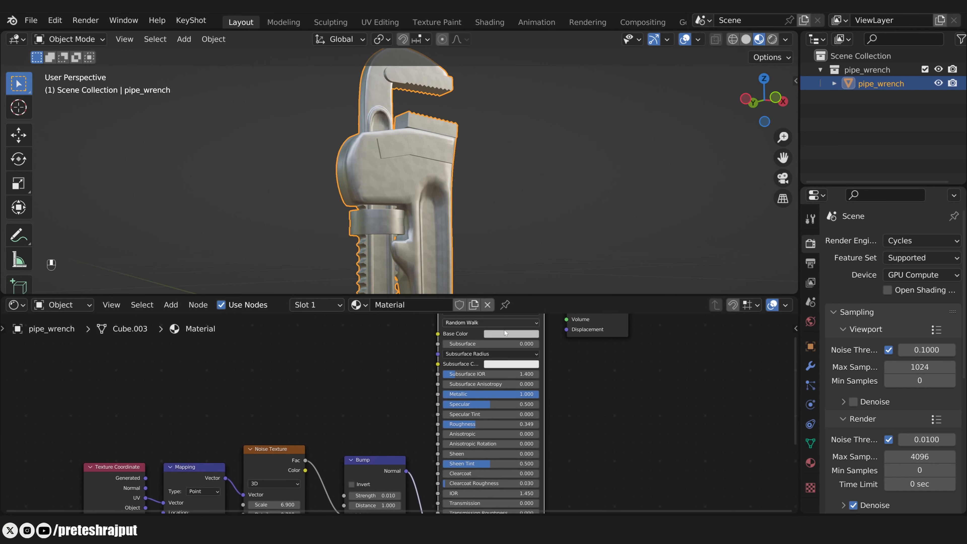
pyautogui.click(511, 333)
pyautogui.moveTo(563, 229); pyautogui.dragTo(562, 227)
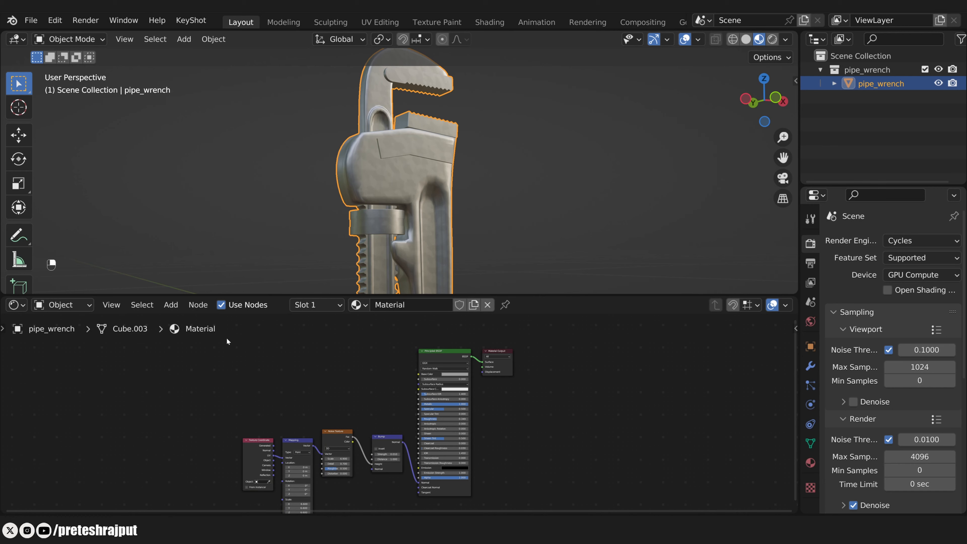
# - Join all nodes except the Material Output in a new frame and label it Base
pyautogui.moveTo(226, 337); pyautogui.dragTo(444, 491)
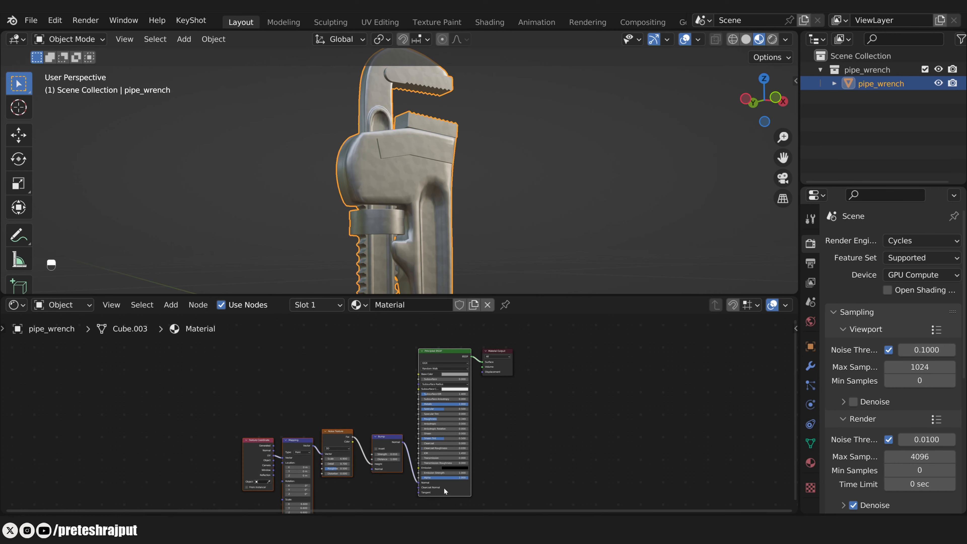
pyautogui.rightClick(427, 354)
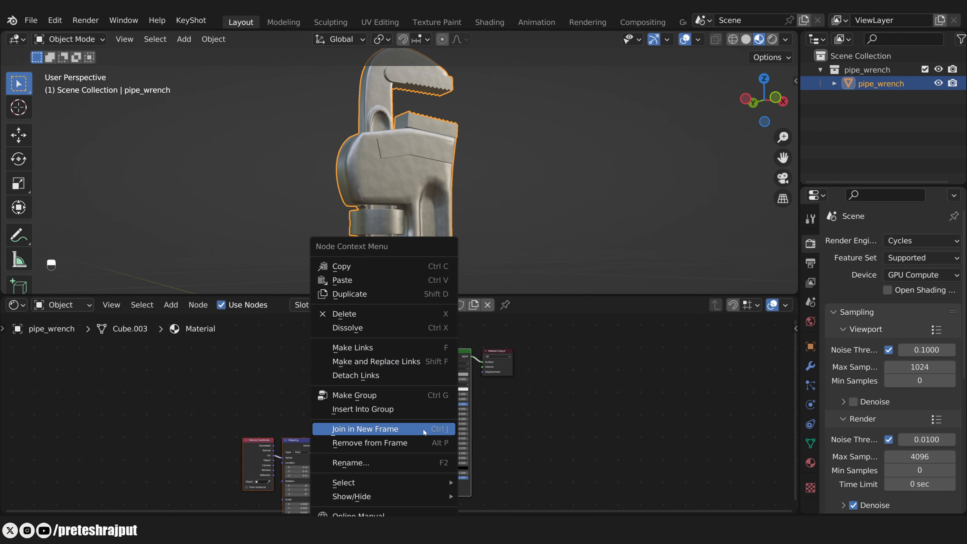
pyautogui.click(437, 429)
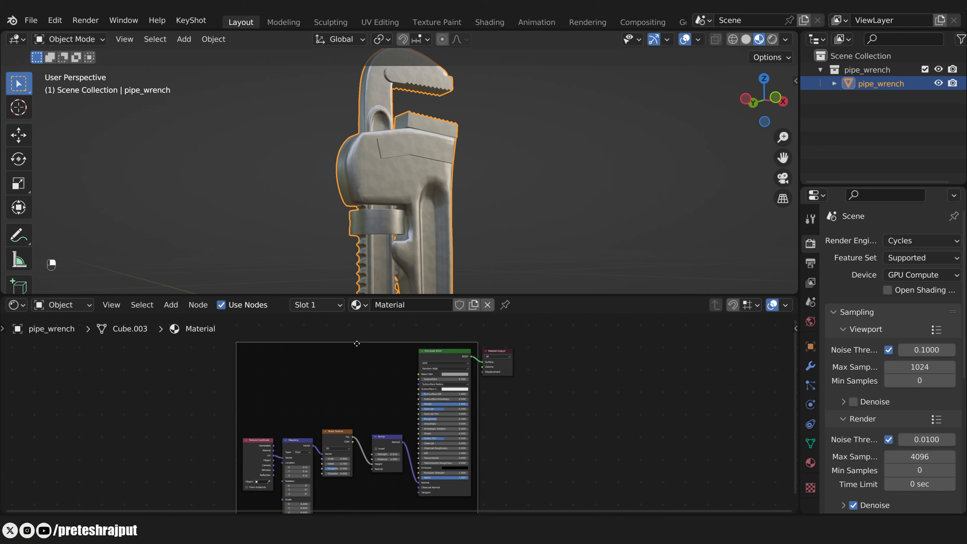
pyautogui.press('F2')
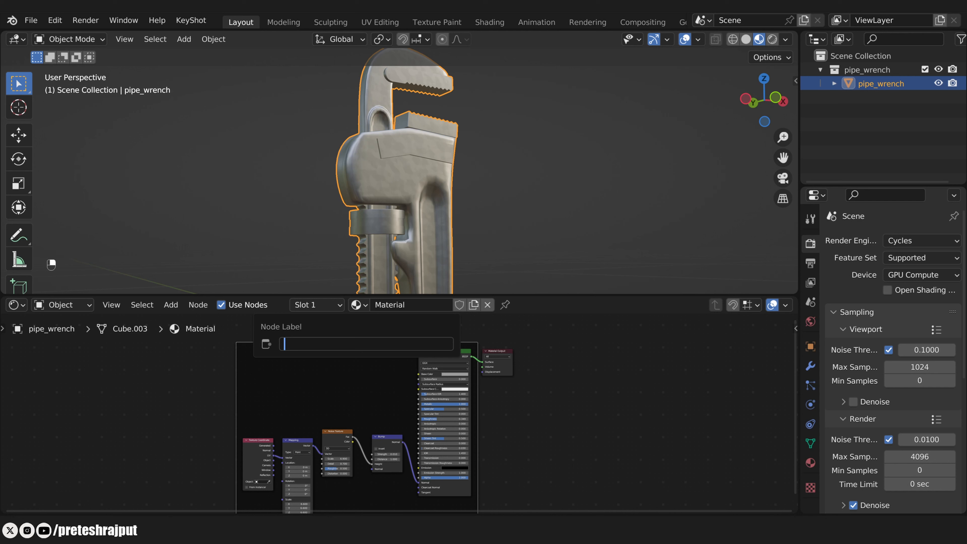
pyautogui.write('Base')
pyautogui.press('Return')
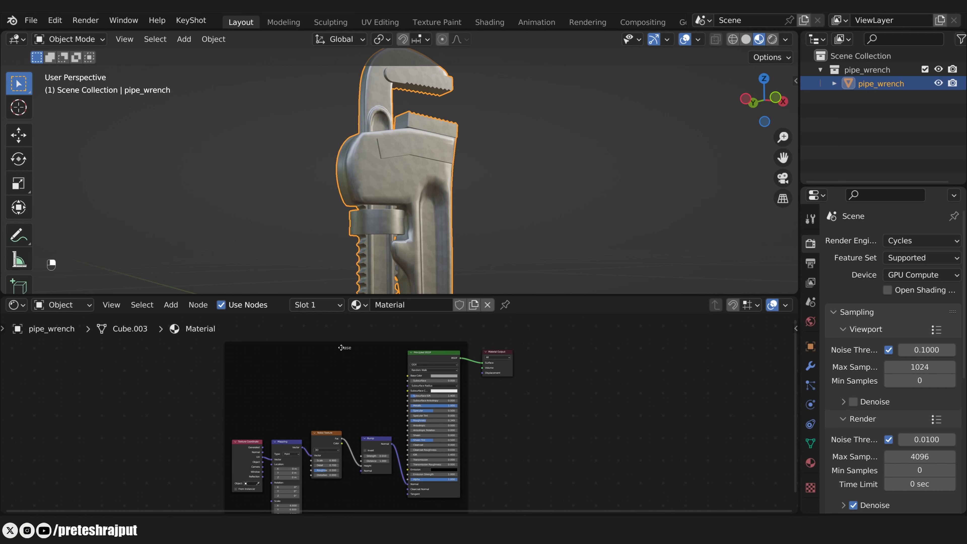
# - Move the Base frame well away from the Material Output to make room for more nodes
pyautogui.moveTo(341, 347); pyautogui.dragTo(324, 353)
pyautogui.moveTo(324, 353); pyautogui.dragTo(346, 347, button='middle')
pyautogui.scroll(1, 363, 365)
pyautogui.scroll(-4, 357, 370)
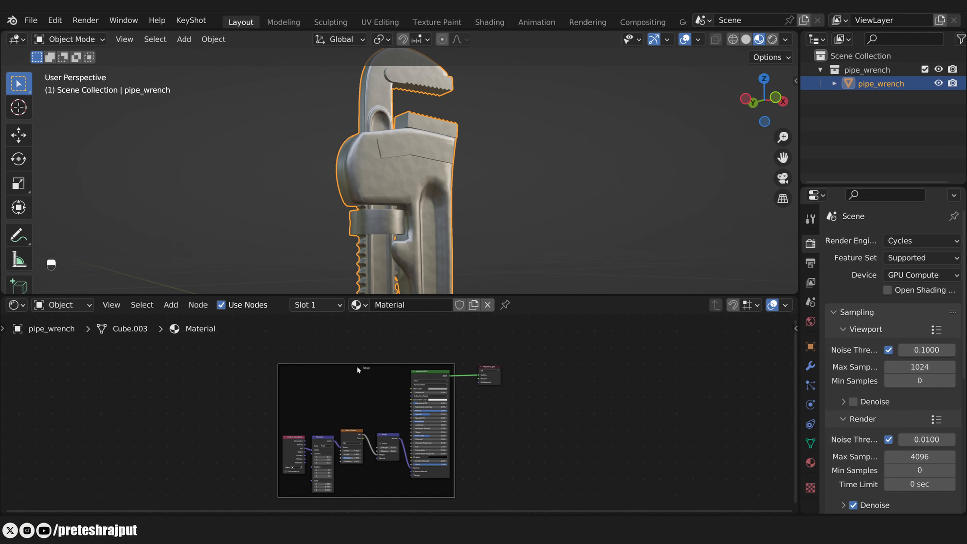
pyautogui.moveTo(378, 382); pyautogui.dragTo(284, 349)
# - Add a second Principled BSDF below the Base frame and preview it on the wrench
pyautogui.click(170, 305)
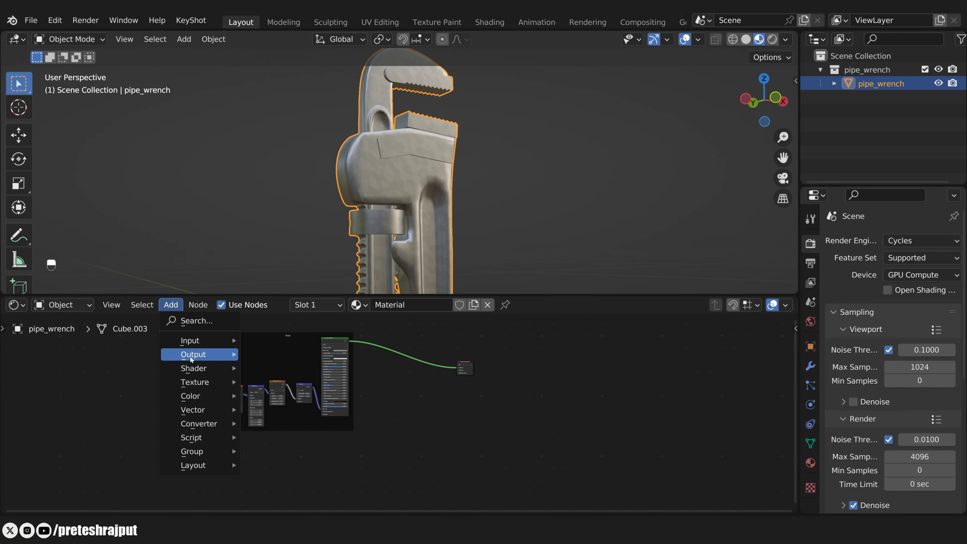
pyautogui.moveTo(197, 368)
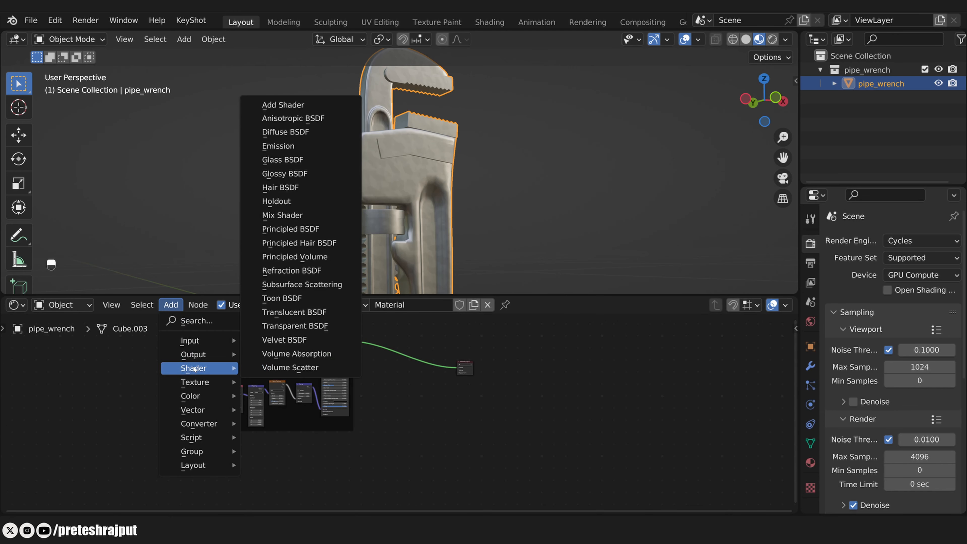
pyautogui.click(310, 232)
pyautogui.click(326, 434)
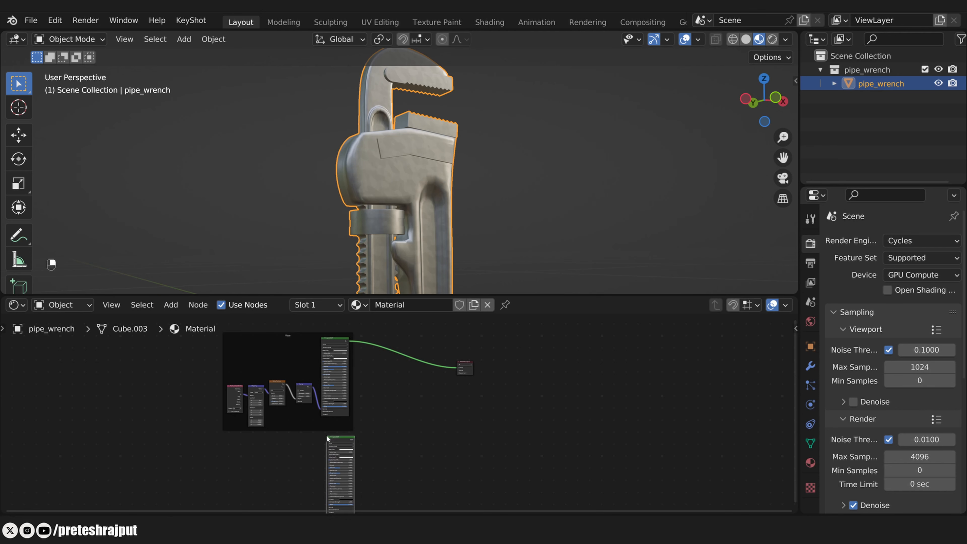
pyautogui.scroll(3, 363, 370)
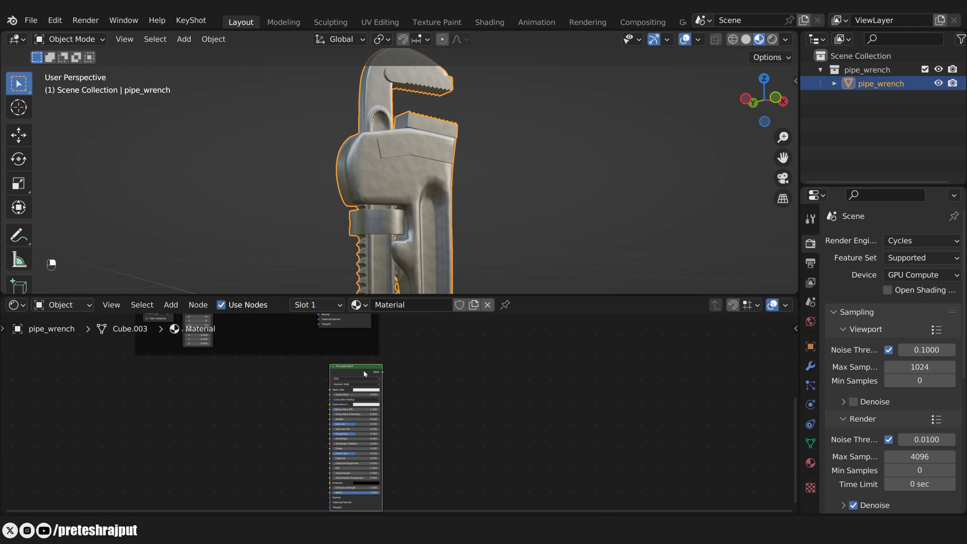
pyautogui.keyDown('ctrl'); pyautogui.keyDown('shift'); pyautogui.click(350, 369); pyautogui.keyUp('shift'); pyautogui.keyUp('ctrl')
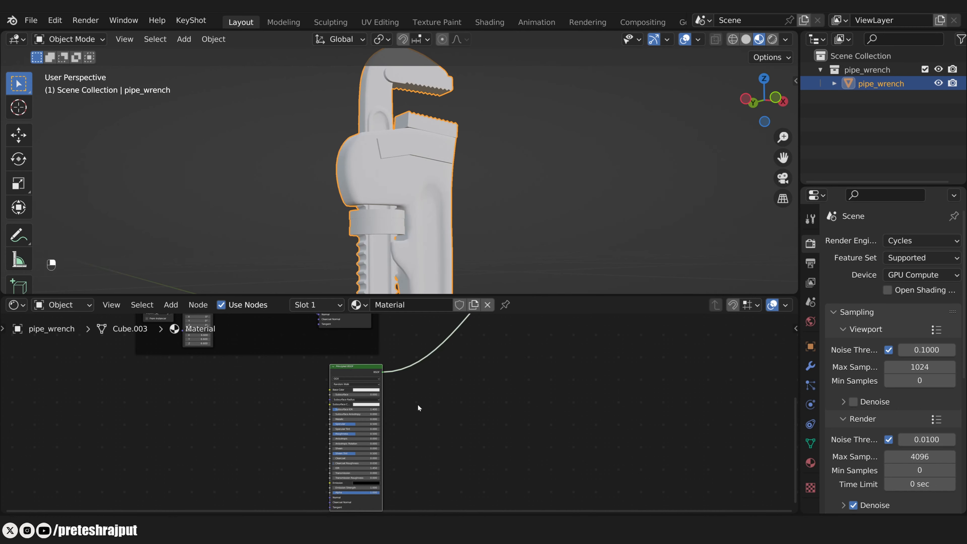
# - Set the new Principled BSDF's base color to a dark reddish brown
pyautogui.scroll(3, 417, 404)
pyautogui.moveTo(414, 372); pyautogui.dragTo(479, 364, button='middle')
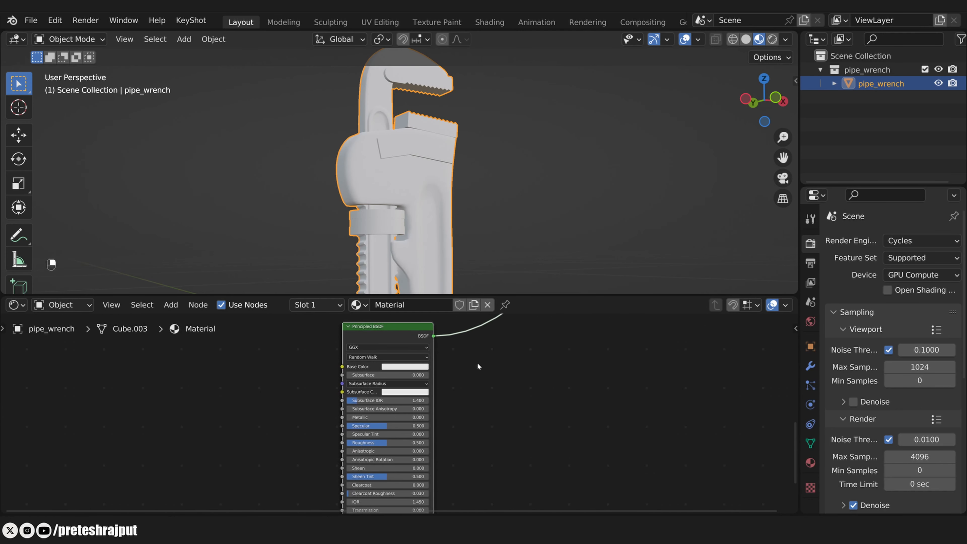
pyautogui.click(409, 367)
pyautogui.moveTo(421, 306); pyautogui.dragTo(410, 307)
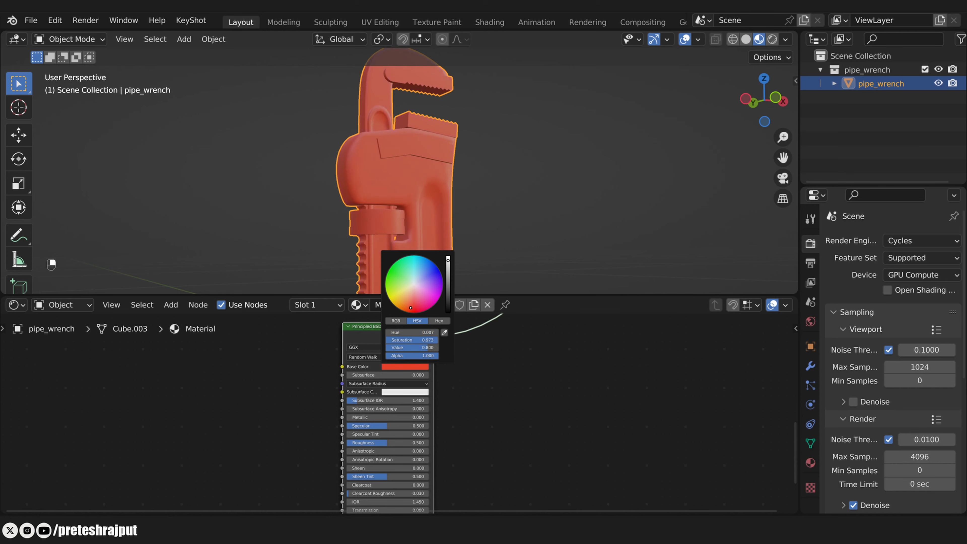
pyautogui.moveTo(448, 272)
pyautogui.mouseDown()
pyautogui.moveTo(448, 296)
pyautogui.moveTo(408, 307)
pyautogui.mouseUp()
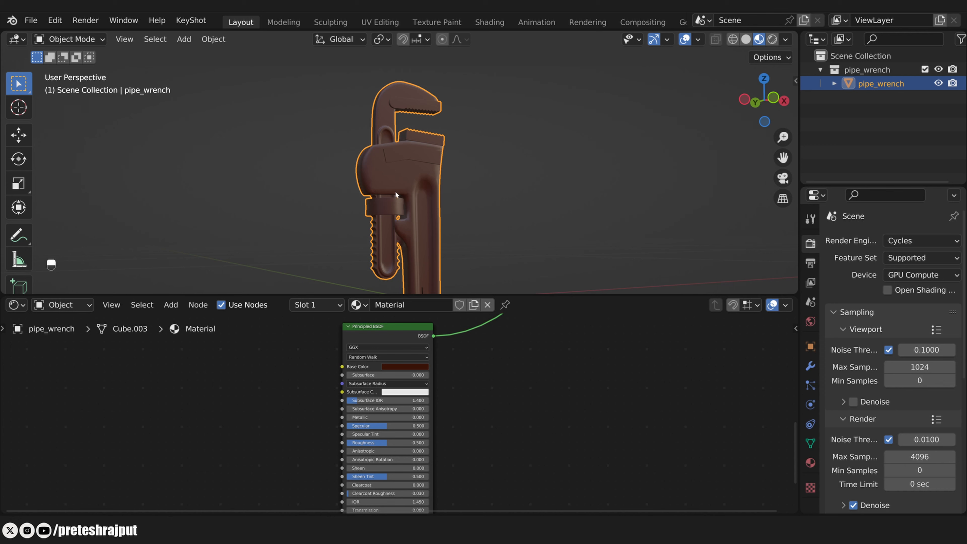
# - Add a Color Ramp beside the new Principled BSDF and link its Color output to the Base Color
pyautogui.click(176, 310)
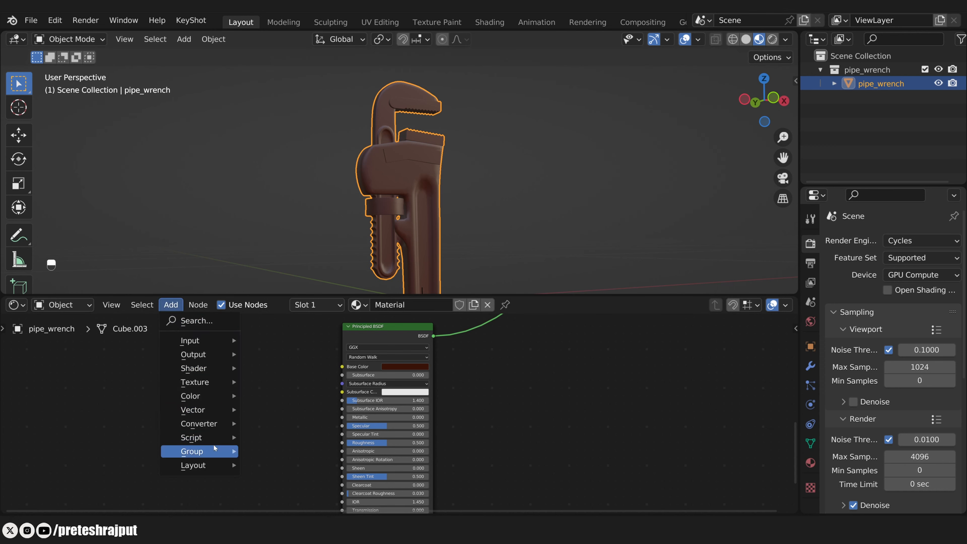
pyautogui.moveTo(213, 424)
pyautogui.click(299, 274)
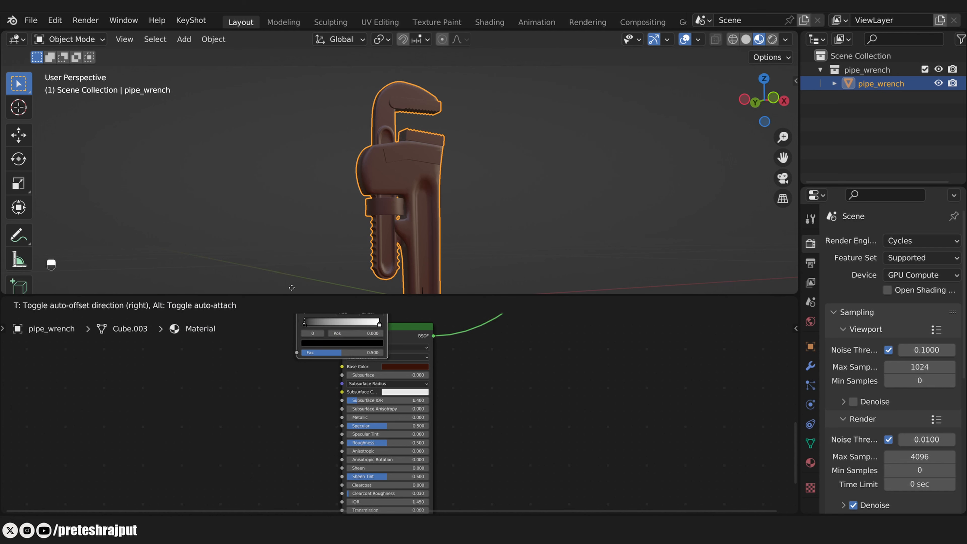
pyautogui.click(311, 356)
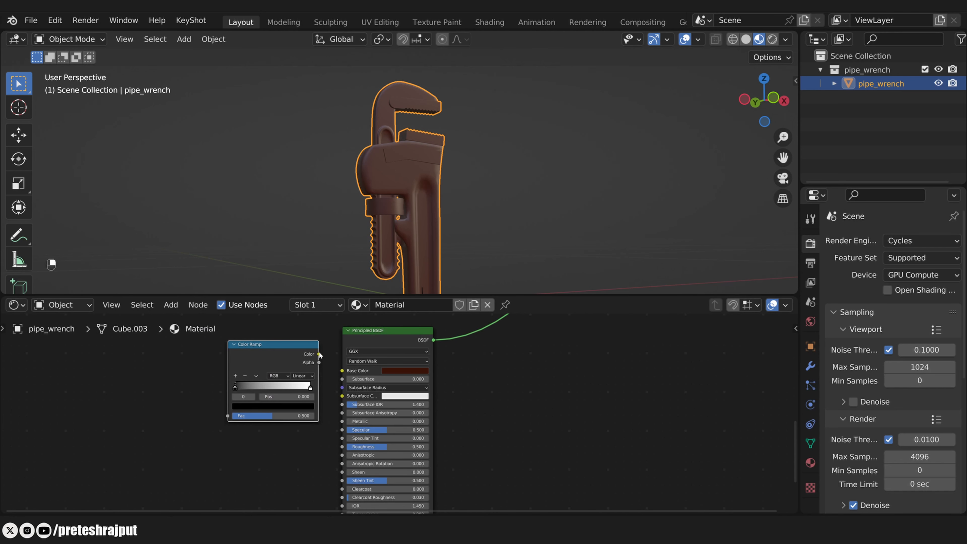
pyautogui.moveTo(319, 354); pyautogui.dragTo(342, 370)
# - Add a Noise Texture with its Fac output feeding the Color Ramp's Fac, placed beside the ramp
pyautogui.moveTo(227, 416); pyautogui.dragTo(172, 398)
pyautogui.press('shift')
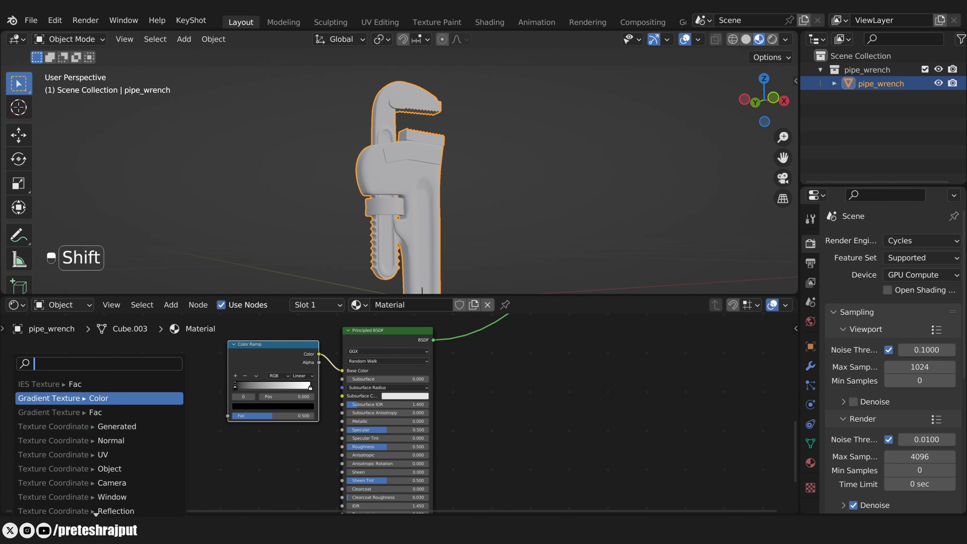
pyautogui.write('noi')
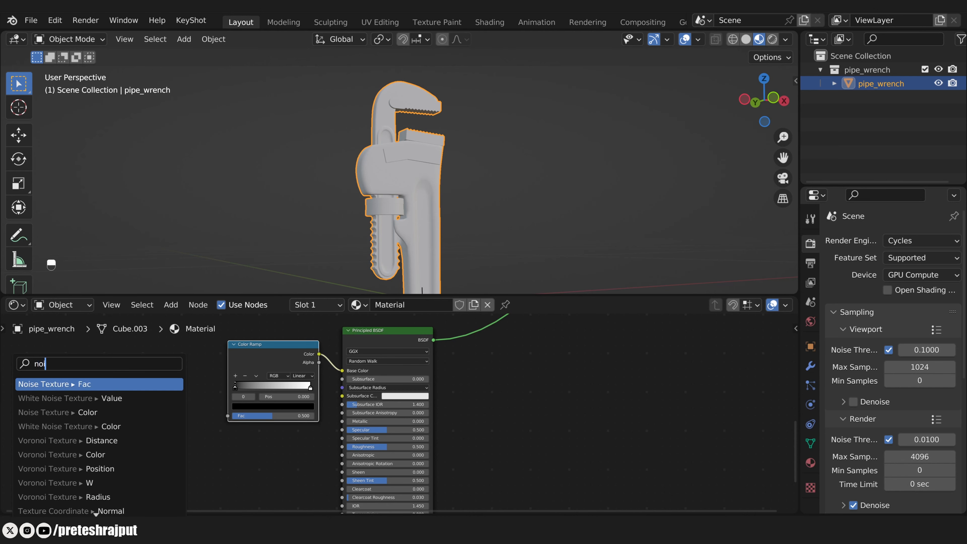
pyautogui.press('Return')
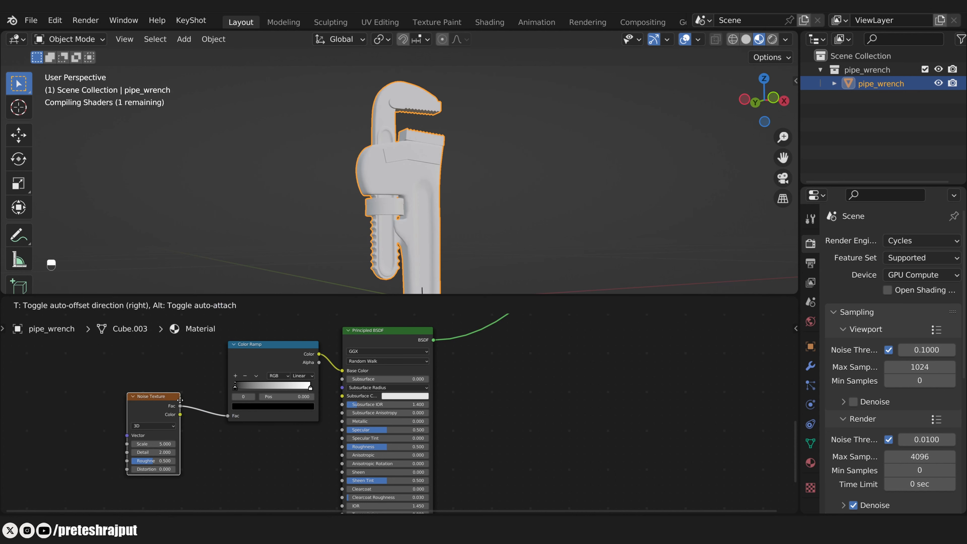
pyautogui.click(163, 371)
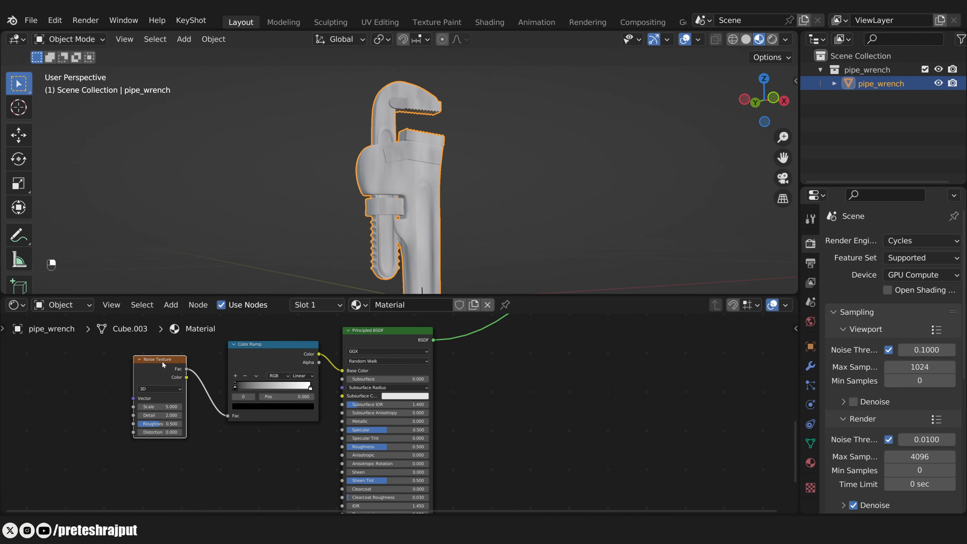
# - Add Texture Coordinate and Mapping nodes to the Noise Texture and feed the UV output into the Mapping Vector
pyautogui.hotkey('ctrl', 't')
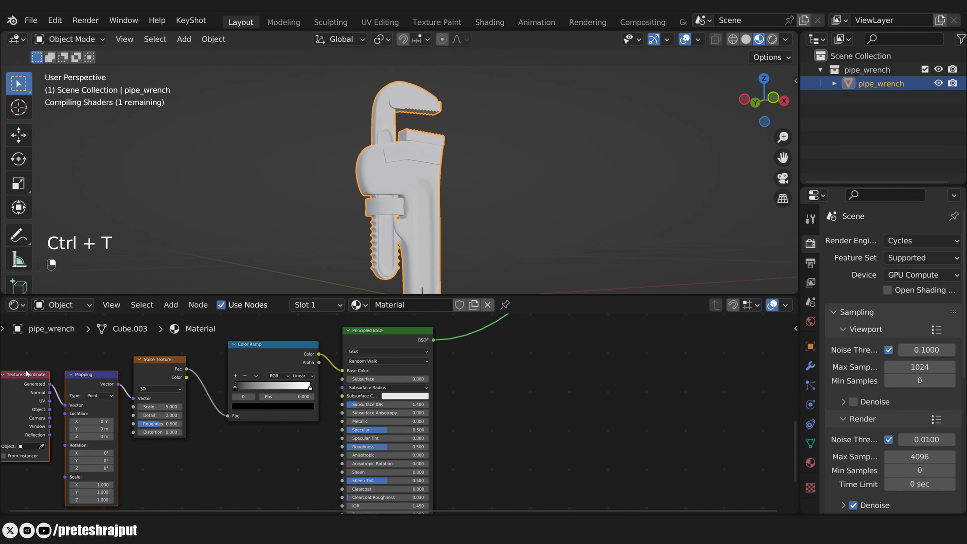
pyautogui.moveTo(43, 371); pyautogui.dragTo(81, 336, button='middle')
pyautogui.scroll(1, 81, 337)
pyautogui.click(97, 322)
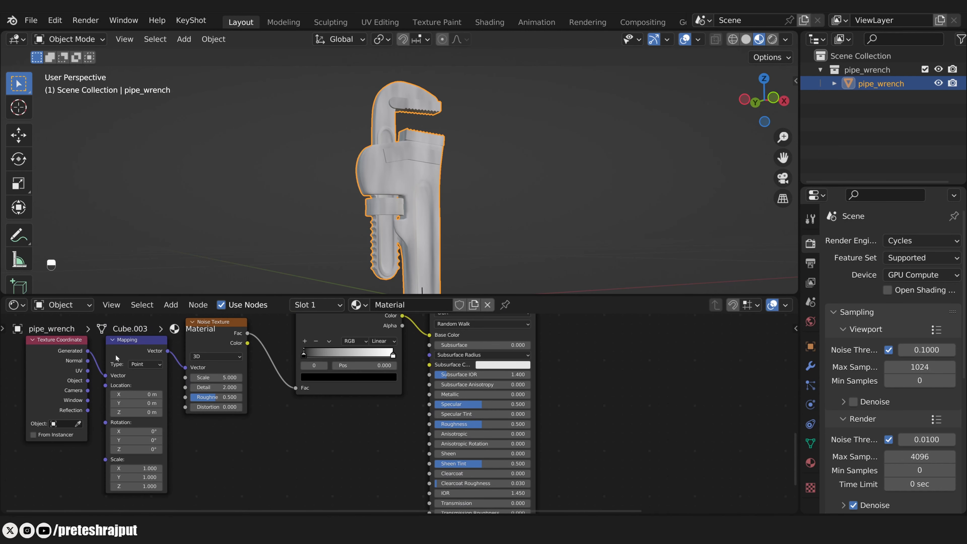
pyautogui.moveTo(88, 370); pyautogui.dragTo(106, 376)
pyautogui.scroll(3, 305, 421)
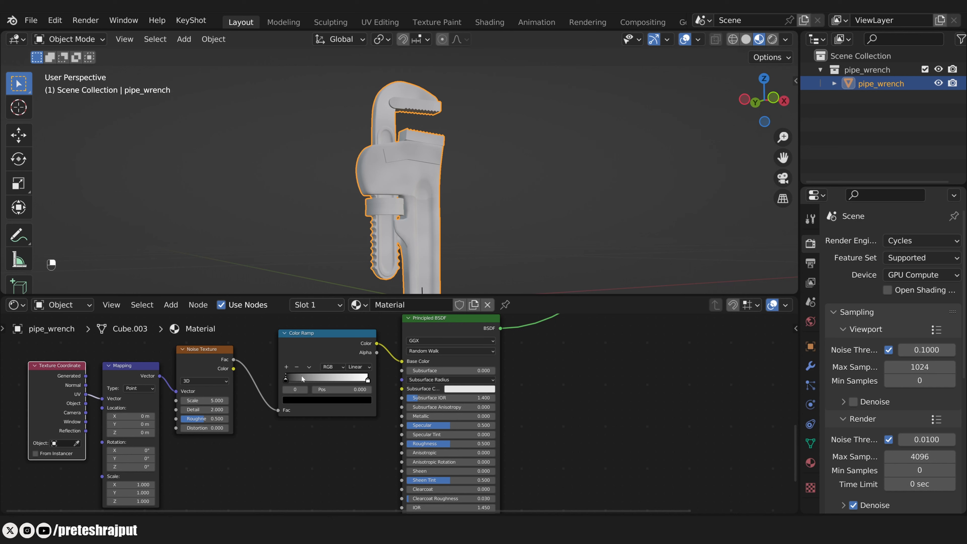
# - Color the Color Ramp's first stop very dark brown and its last stop rusty orange
pyautogui.scroll(3, 359, 382)
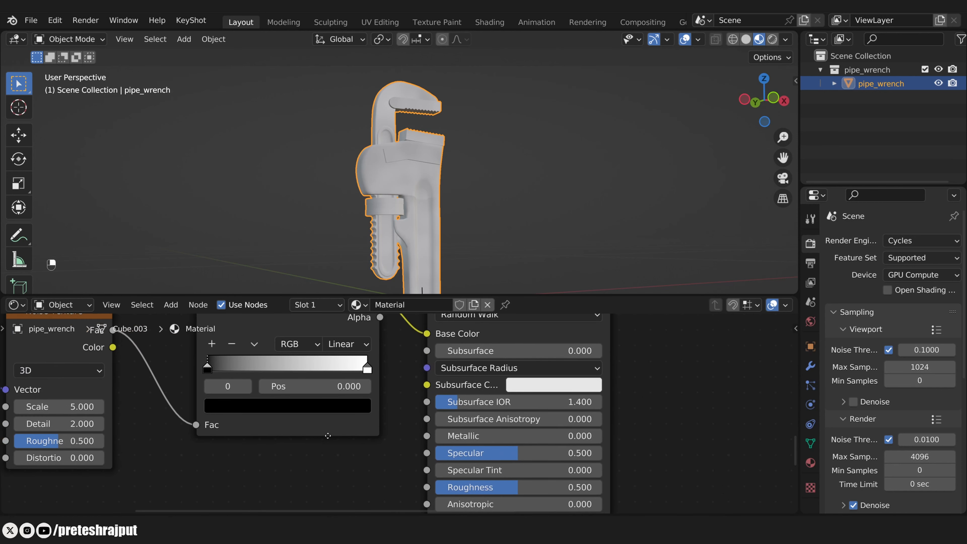
pyautogui.click(260, 415)
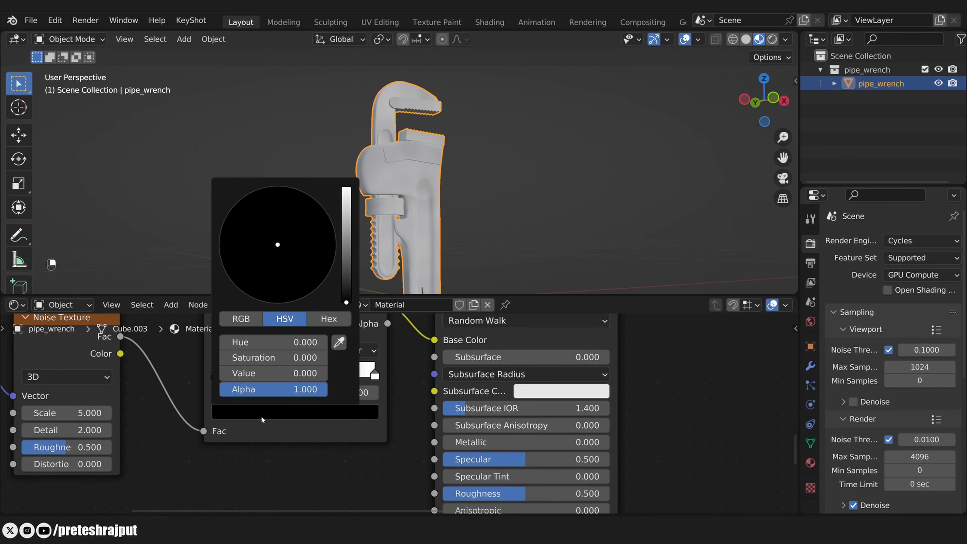
pyautogui.moveTo(346, 299); pyautogui.dragTo(346, 286)
pyautogui.moveTo(289, 295); pyautogui.dragTo(261, 294)
pyautogui.click(346, 285)
pyautogui.click(375, 375)
pyautogui.click(314, 413)
pyautogui.moveTo(345, 187); pyautogui.dragTo(346, 221)
pyautogui.scroll(-7, 498, 335)
pyautogui.click(354, 391)
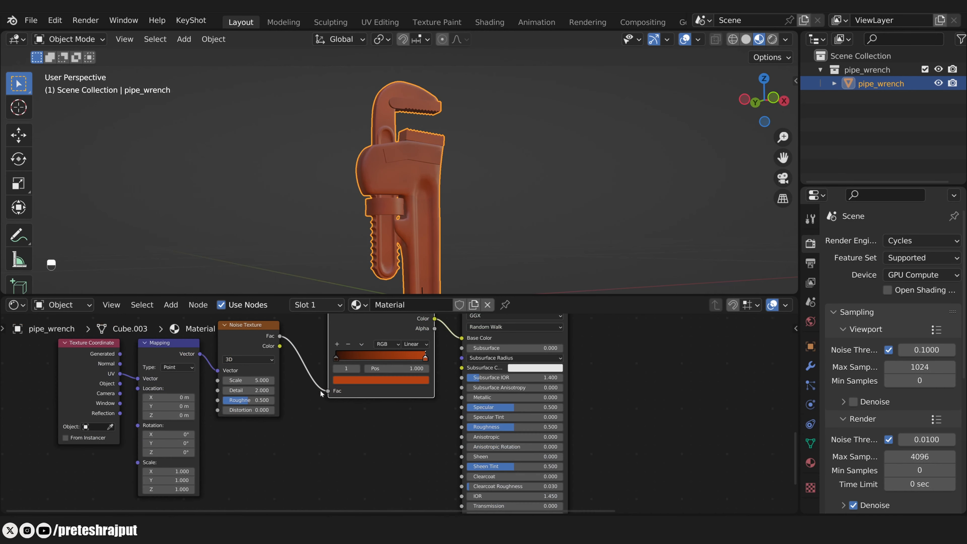
# - Set the Noise Texture's scale to 55.1
pyautogui.moveTo(258, 380); pyautogui.dragTo(347, 420)
pyautogui.scroll(3, 347, 421)
pyautogui.scroll(2, 355, 446)
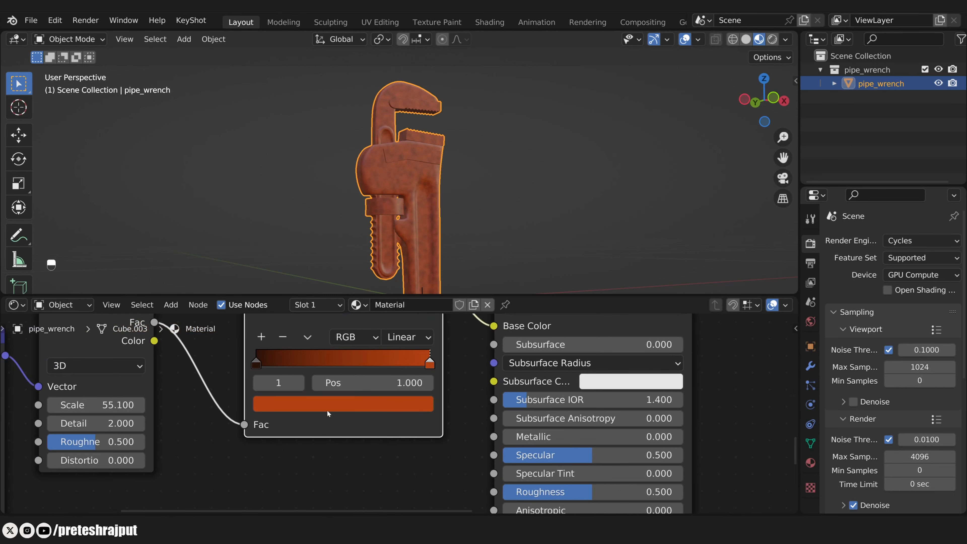
# - Pull the Color Ramp's stops inward and recolor the first stop hex 674636 and the second hex 482C27
pyautogui.moveTo(257, 363); pyautogui.dragTo(291, 363)
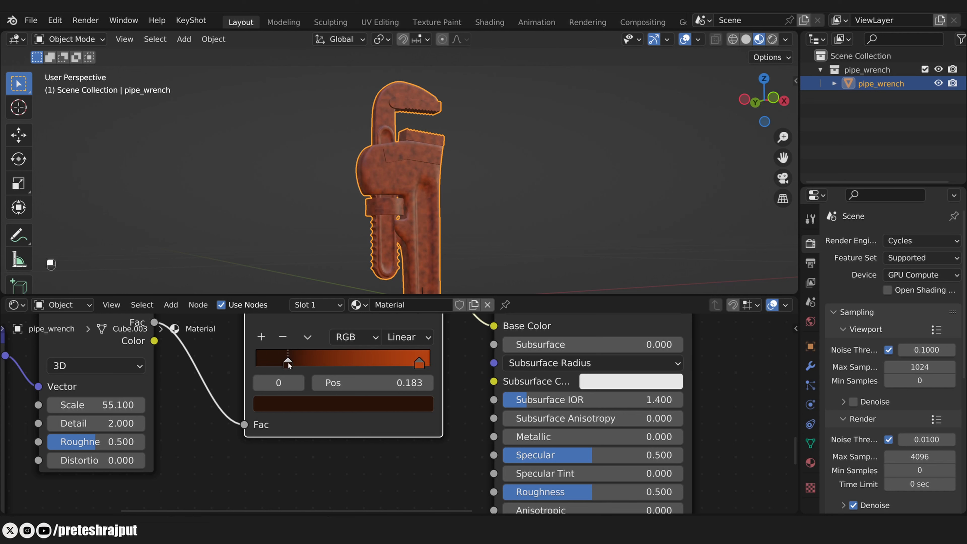
pyautogui.click(287, 404)
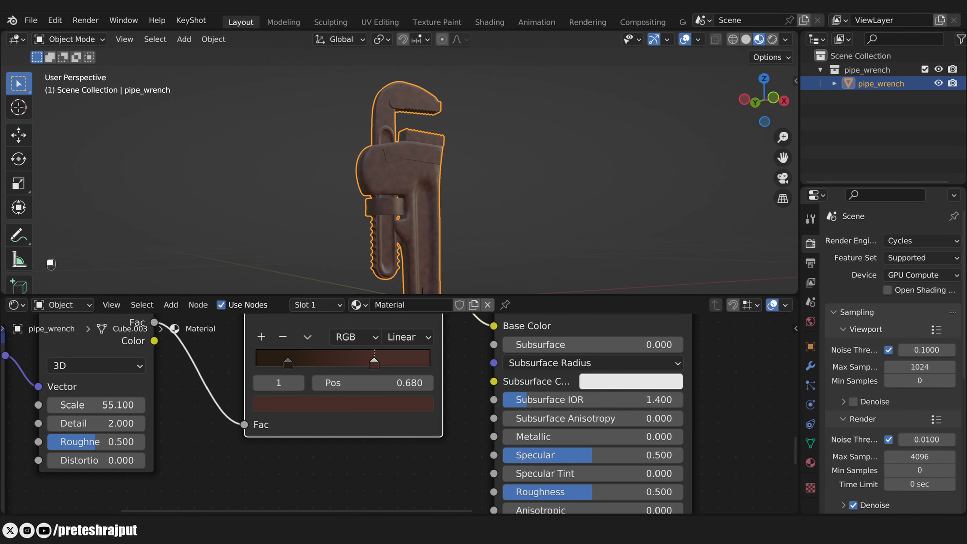
pyautogui.click(288, 365)
pyautogui.click(295, 404)
pyautogui.write('674636')
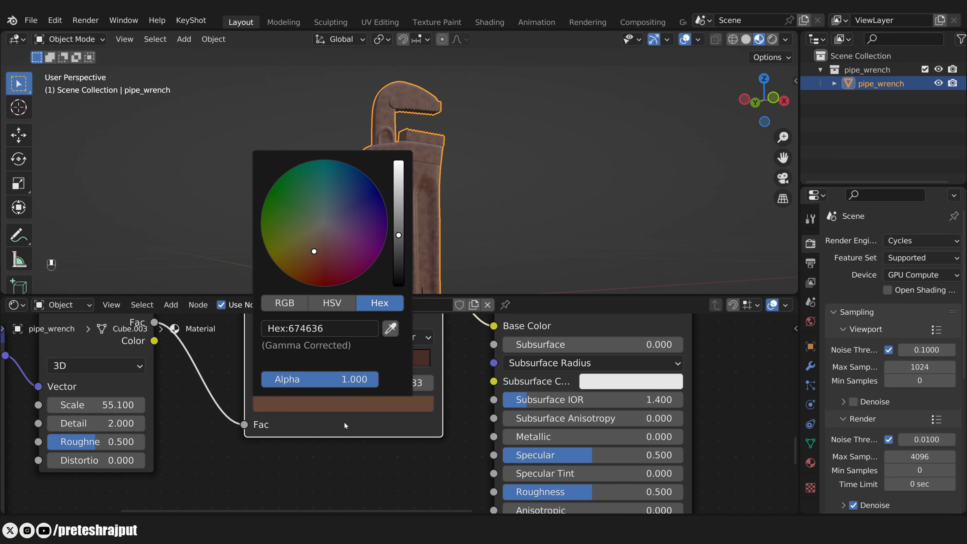
# - Move the Color Ramp's first stop to position 0.240 and its second to 0.601, and check both stop colors
pyautogui.moveTo(374, 364); pyautogui.dragTo(372, 364)
pyautogui.click(288, 363)
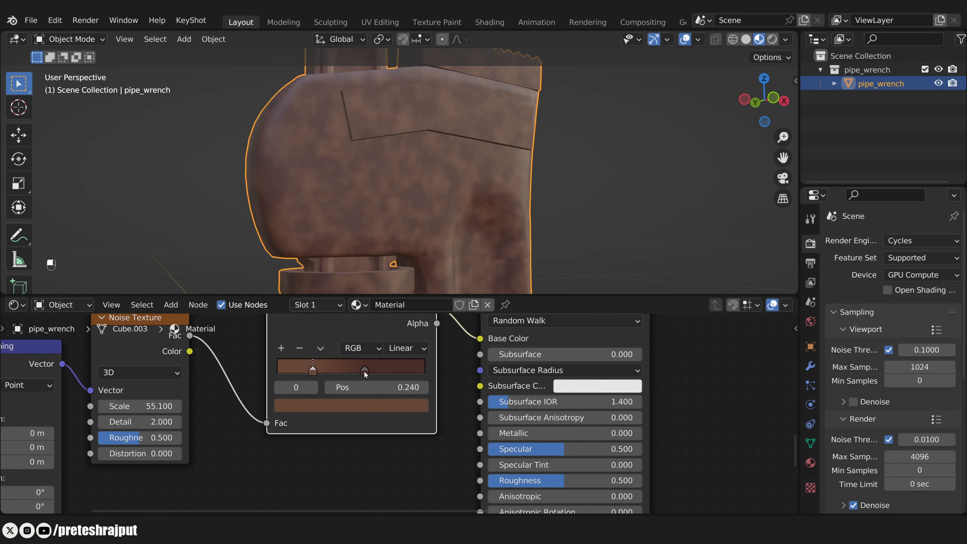
pyautogui.moveTo(364, 372); pyautogui.dragTo(366, 372)
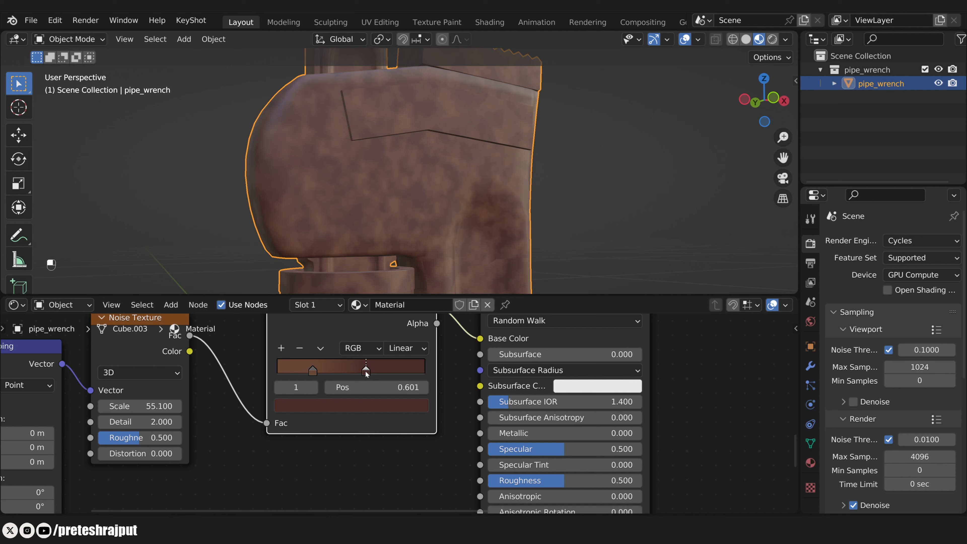
pyautogui.click(312, 369)
pyautogui.click(320, 405)
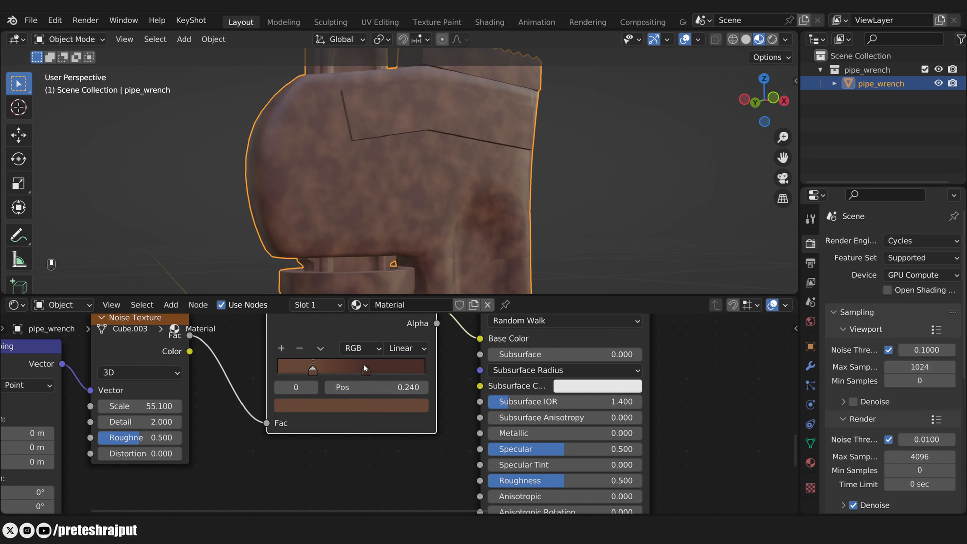
pyautogui.click(366, 370)
pyautogui.click(319, 405)
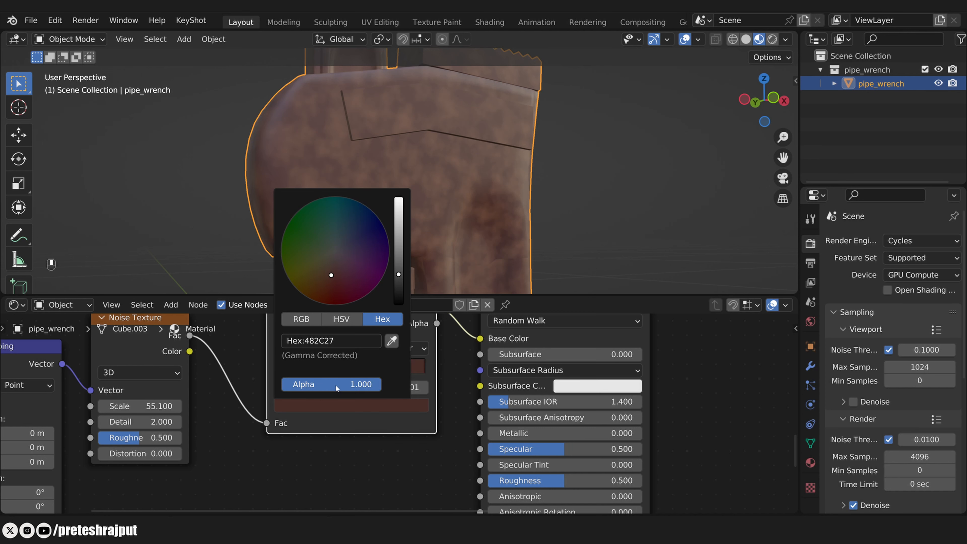
# - Duplicate the Color Ramp, place the copy directly below the original, and reset it to the default black-to-white gradient
pyautogui.scroll(-1, 328, 427)
pyautogui.scroll(-2, 328, 427)
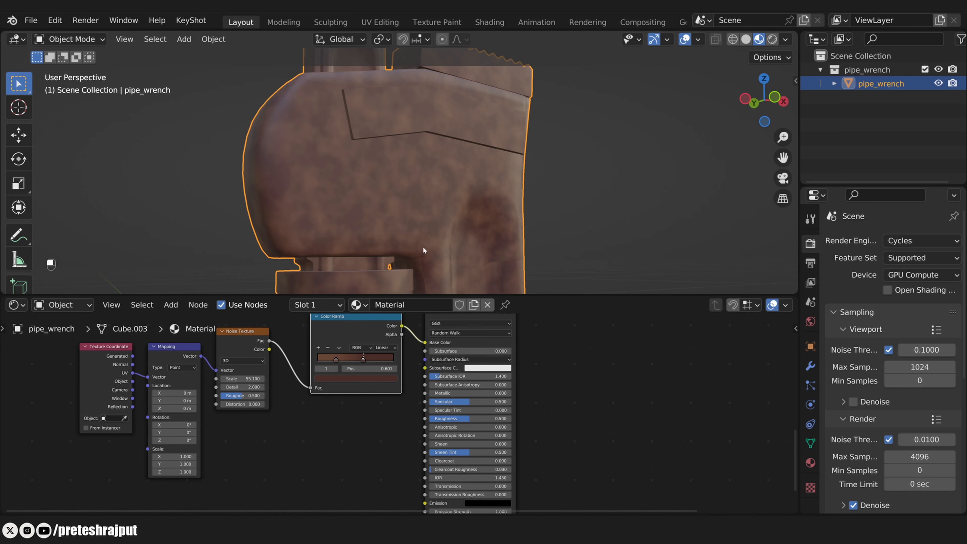
pyautogui.click(368, 331)
pyautogui.hotkey('shift', 'd')
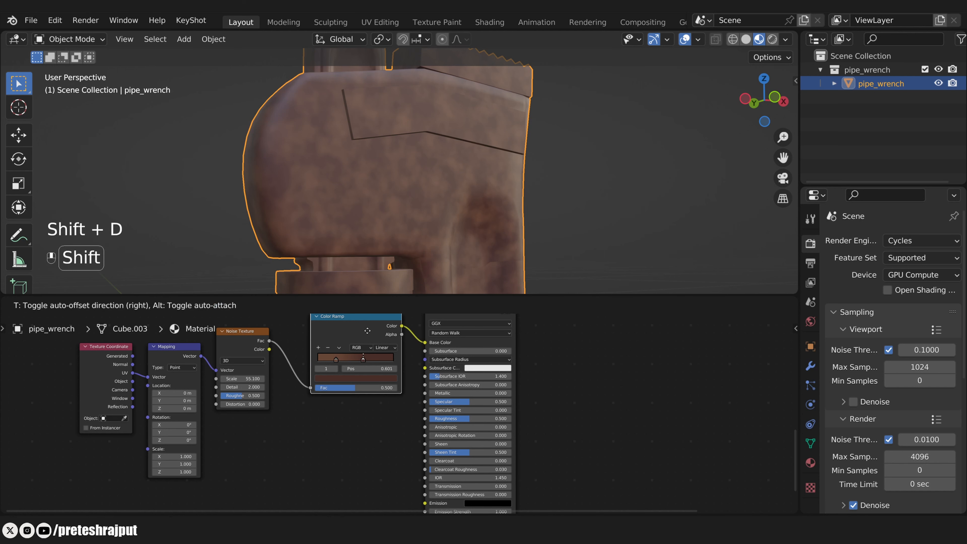
pyautogui.click(367, 419)
pyautogui.moveTo(296, 419); pyautogui.dragTo(305, 392, button='middle')
pyautogui.click(336, 392)
pyautogui.click(348, 429)
# - Link the Noise Texture's Fac output to the lower Color Ramp and that ramp's Color output to the Principled BSDF's Roughness
pyautogui.click(263, 330)
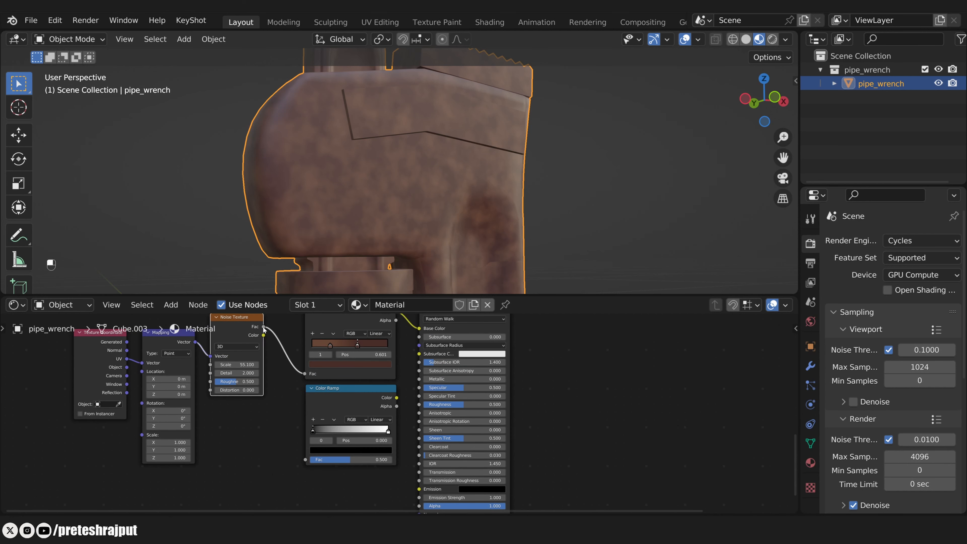
pyautogui.moveTo(263, 326); pyautogui.dragTo(322, 439)
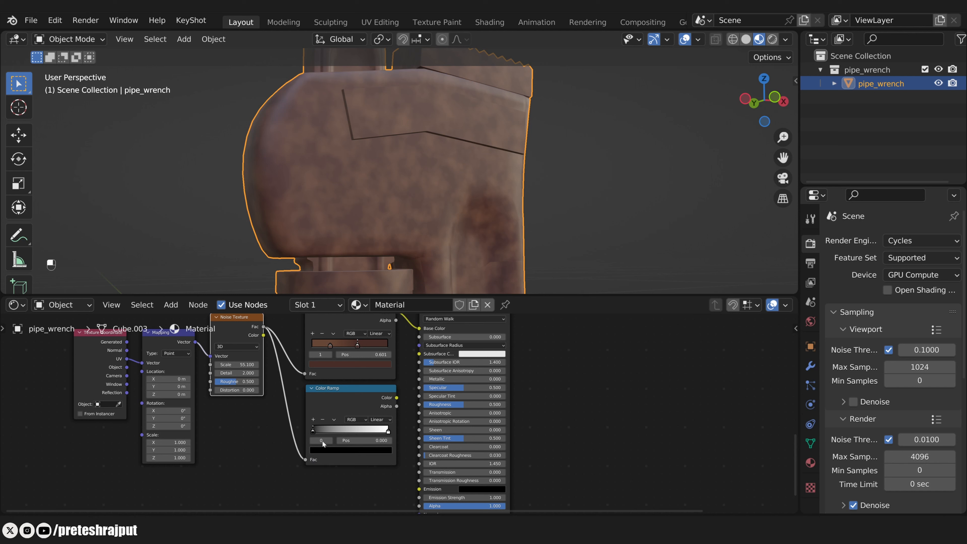
pyautogui.moveTo(322, 440); pyautogui.dragTo(307, 439, button='middle')
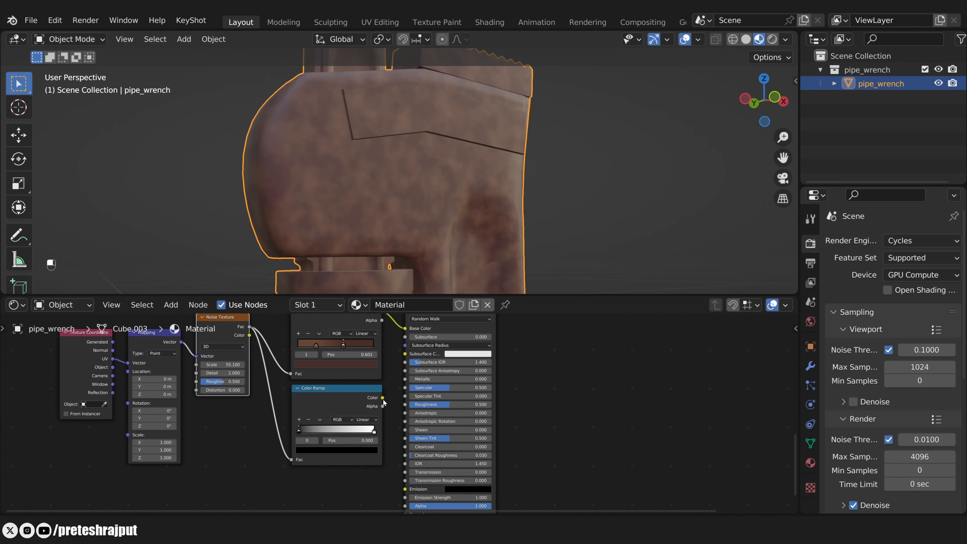
pyautogui.moveTo(382, 397); pyautogui.dragTo(405, 405)
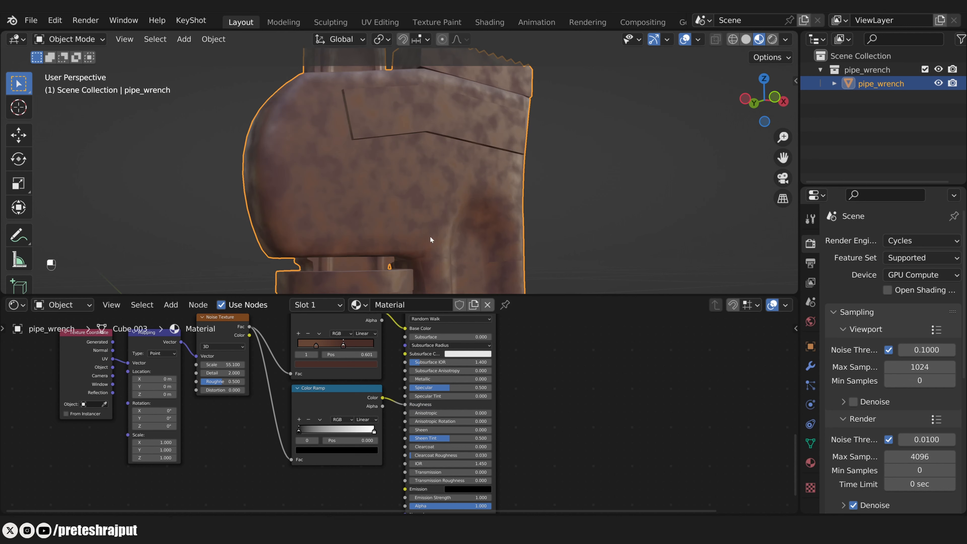
# - Set the roughness Color Ramp's first stop to grey at position 0.039 and its last stop to light grey
pyautogui.moveTo(430, 237); pyautogui.dragTo(450, 225, button='middle')
pyautogui.moveTo(299, 430); pyautogui.dragTo(301, 431)
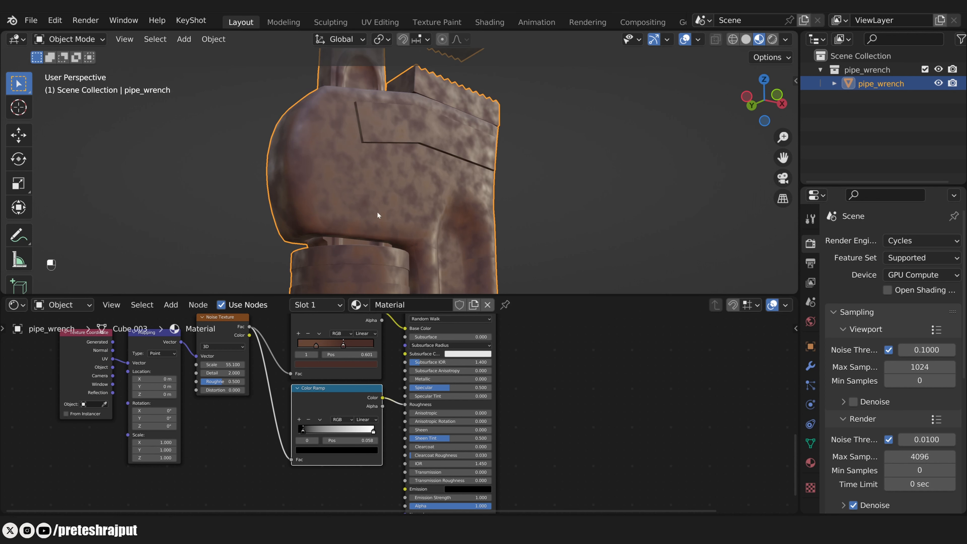
pyautogui.click(355, 432)
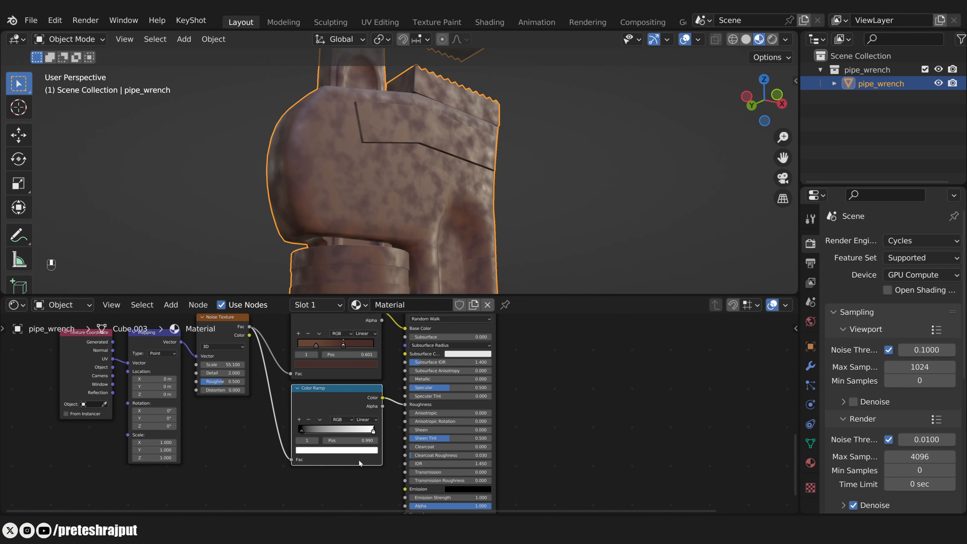
pyautogui.click(354, 451)
pyautogui.moveTo(362, 342)
pyautogui.mouseDown()
pyautogui.moveTo(362, 395)
pyautogui.moveTo(362, 344)
pyautogui.mouseUp()
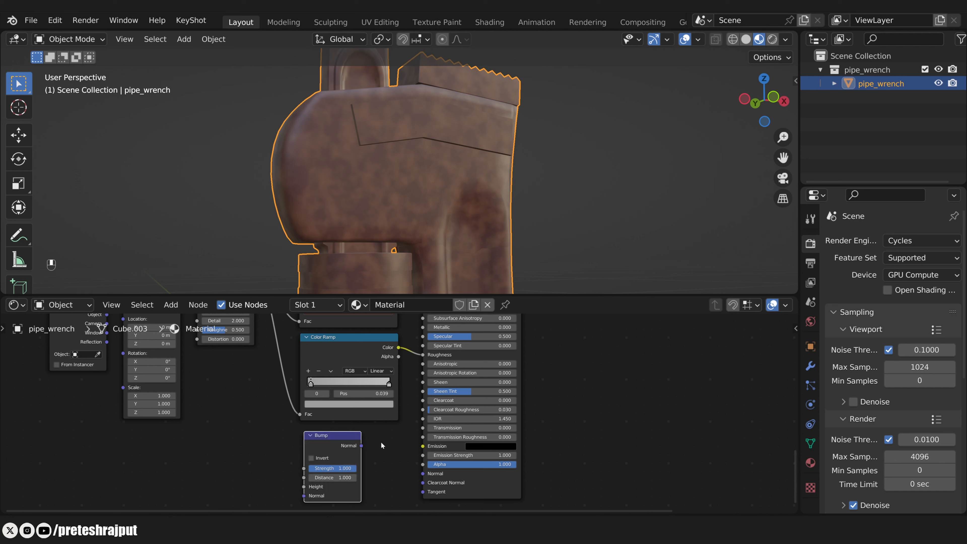
# - Duplicate the roughness Color Ramp beside the Bump node and reset the copy to the default black-to-white gradient
pyautogui.moveTo(382, 439); pyautogui.dragTo(392, 402, button='middle')
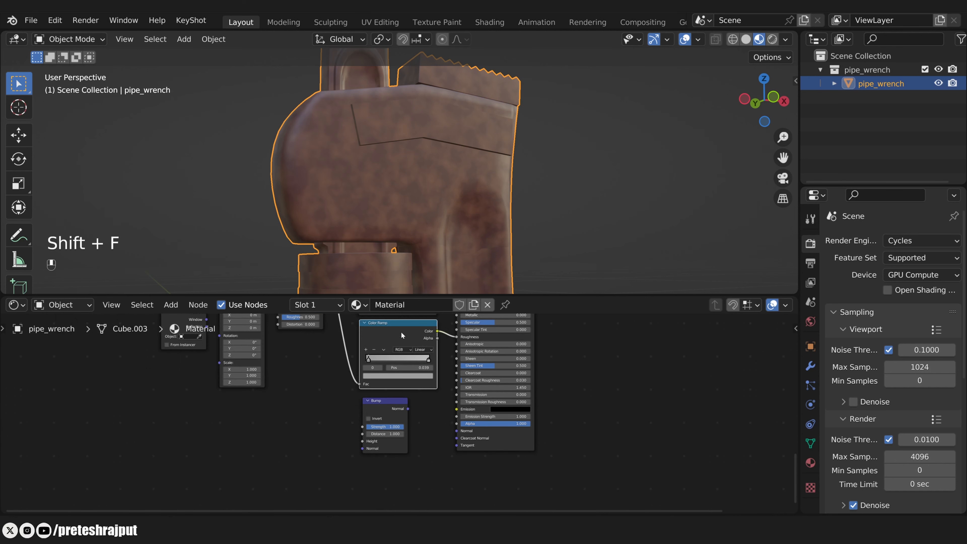
pyautogui.hotkey('shift', 'd')
pyautogui.click(317, 410)
pyautogui.click(299, 429)
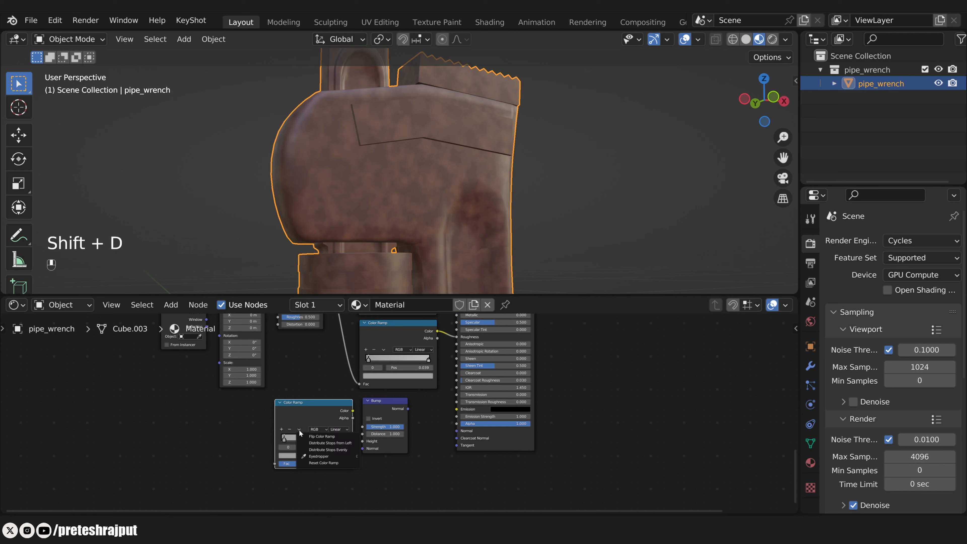
pyautogui.hotkey('ctrl', 'z')
pyautogui.hotkey('ctrl', 'z')
pyautogui.hotkey('ctrl', 'z')
pyautogui.hotkey('ctrl', 'z')
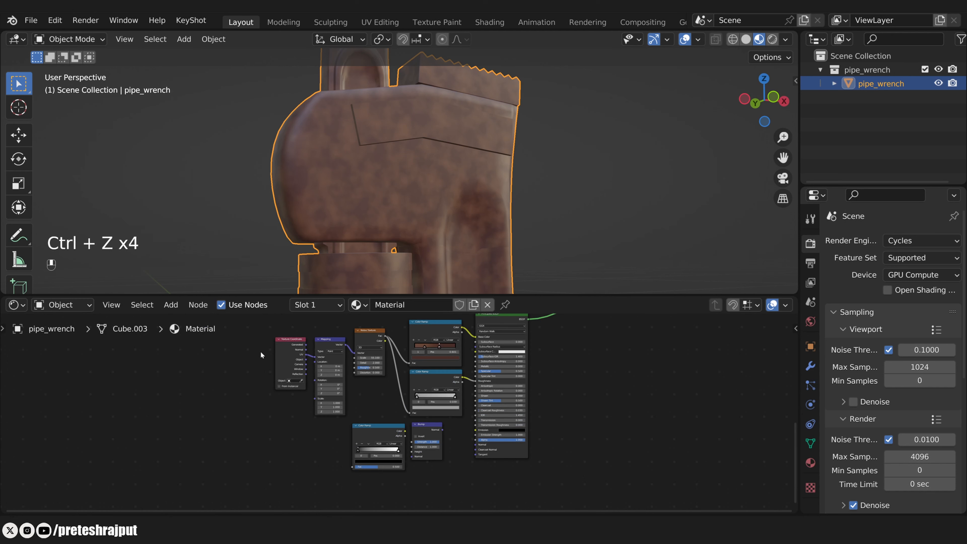
# - Move the Texture Coordinate, Mapping and Noise Texture nodes away from the ramps and link the noise Fac to the new Color Ramp
pyautogui.moveTo(260, 351); pyautogui.dragTo(320, 367)
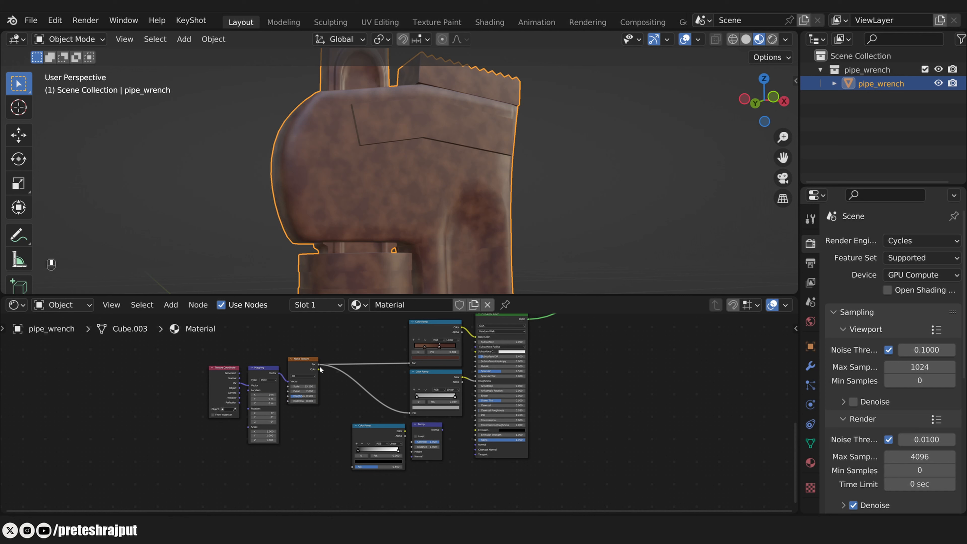
pyautogui.moveTo(319, 365); pyautogui.dragTo(353, 466)
pyautogui.moveTo(456, 479); pyautogui.dragTo(414, 432, button='middle')
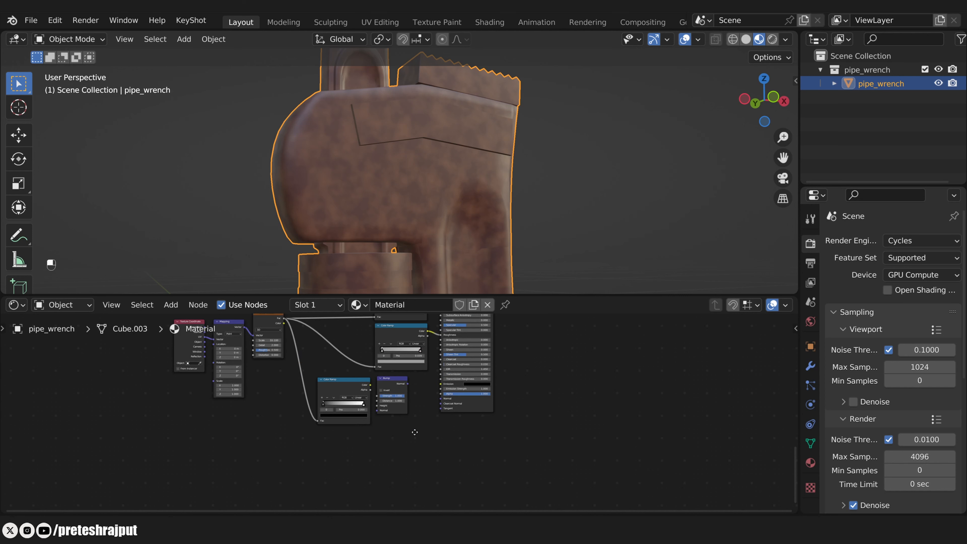
# - Link the new Color Ramp's Color output to the Bump Height and the Bump's Normal output to the Principled BSDF's Normal
pyautogui.hotkey('ctrl', 'z')
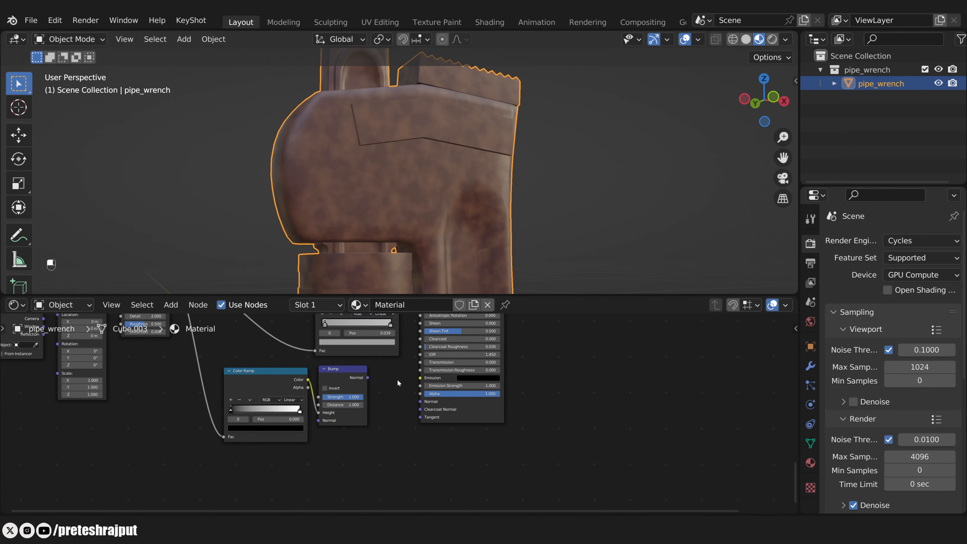
pyautogui.scroll(1, 397, 380)
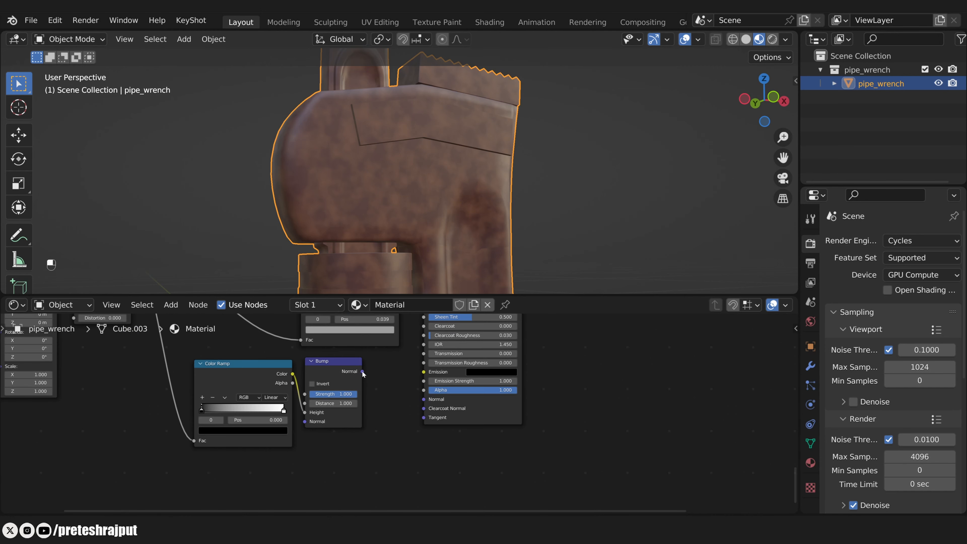
pyautogui.moveTo(362, 370); pyautogui.dragTo(423, 399)
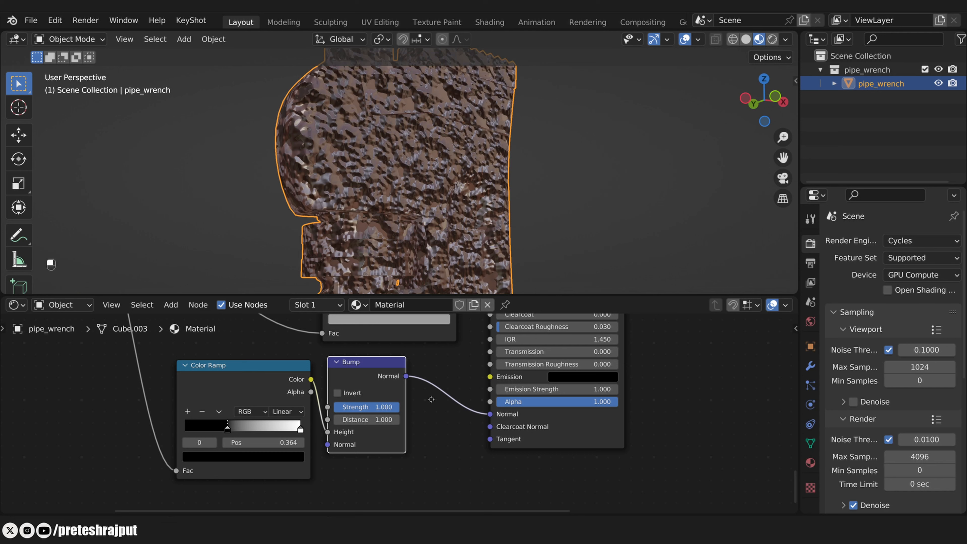
# - Set the Bump node's strength to 0.1
pyautogui.doubleClick(366, 406)
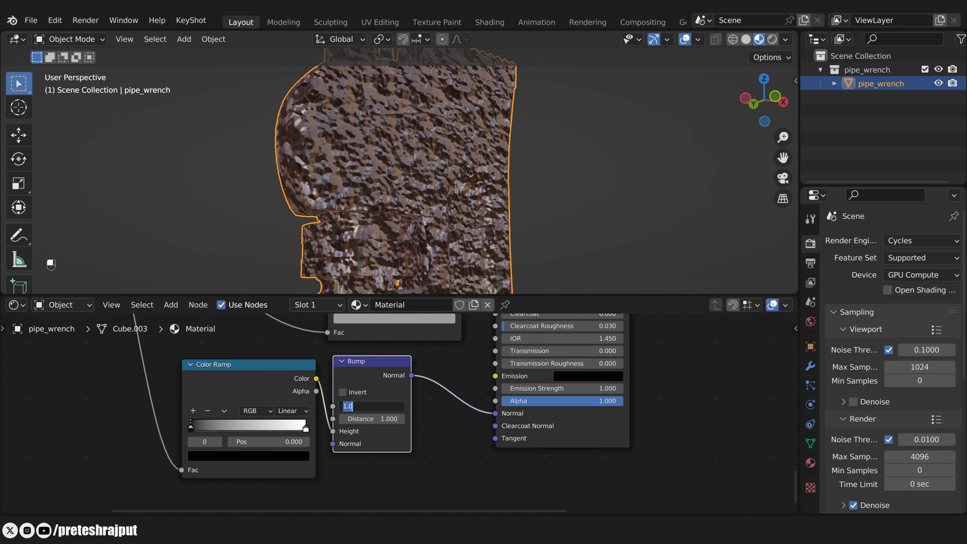
pyautogui.write('0.1')
pyautogui.press('Return')
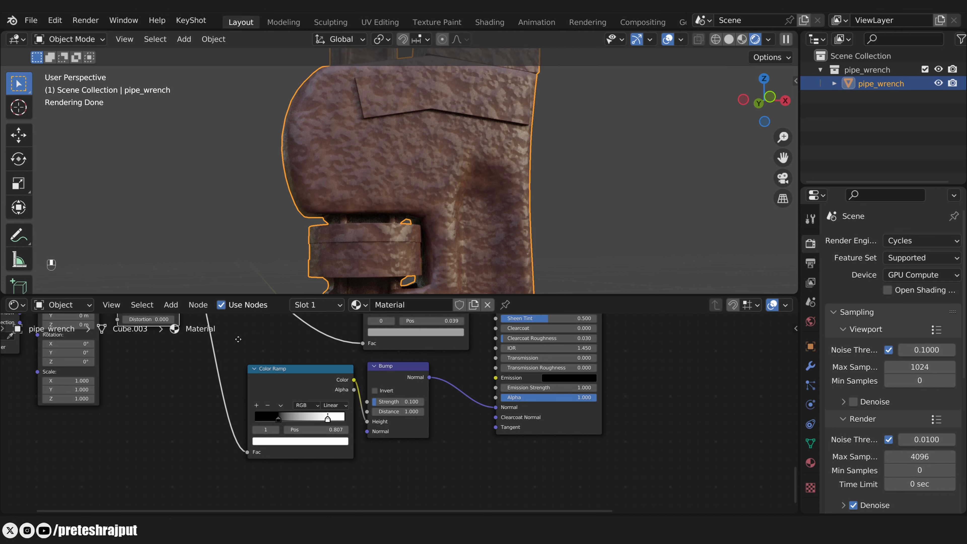
# - Raise the Noise Texture's scale to about 57.3
pyautogui.moveTo(238, 338); pyautogui.dragTo(265, 348, button='middle')
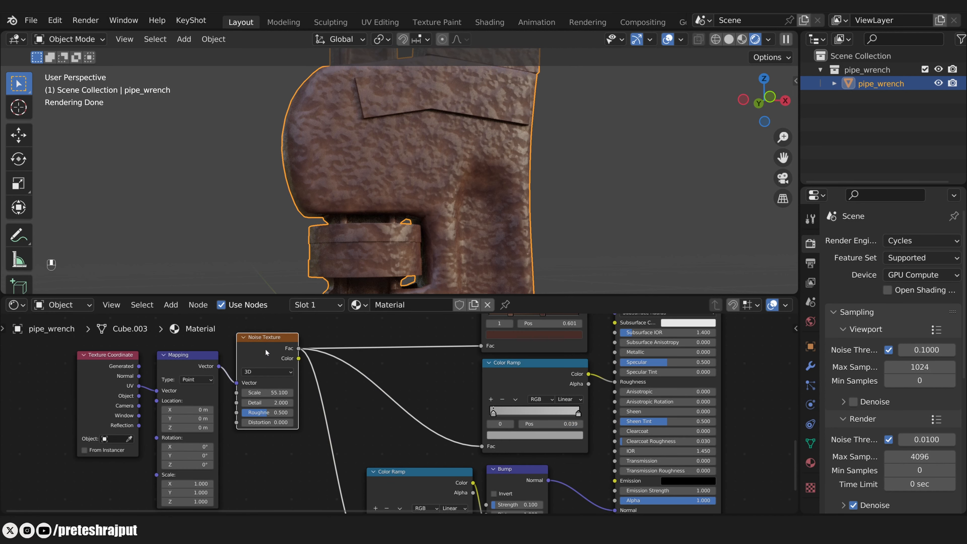
pyautogui.moveTo(267, 392); pyautogui.dragTo(278, 392)
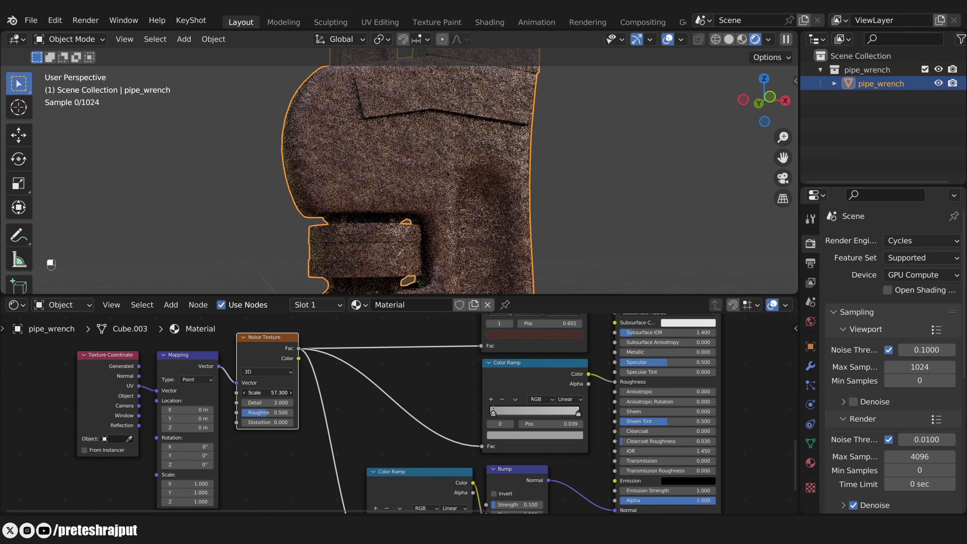
# - Set the rust Noise Texture's scale to 140.8
pyautogui.moveTo(267, 392); pyautogui.dragTo(267, 395)
pyautogui.click(267, 395)
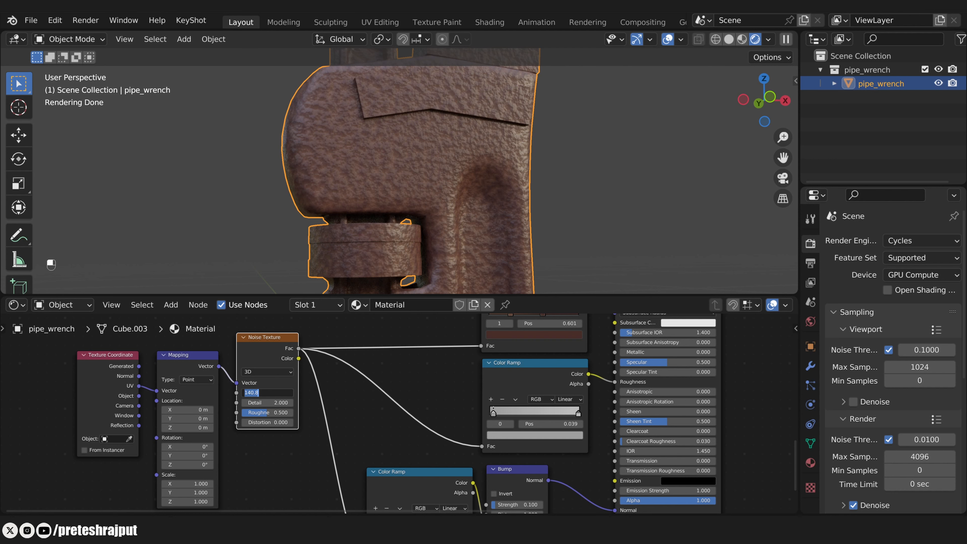
pyautogui.write('140')
pyautogui.press('Return')
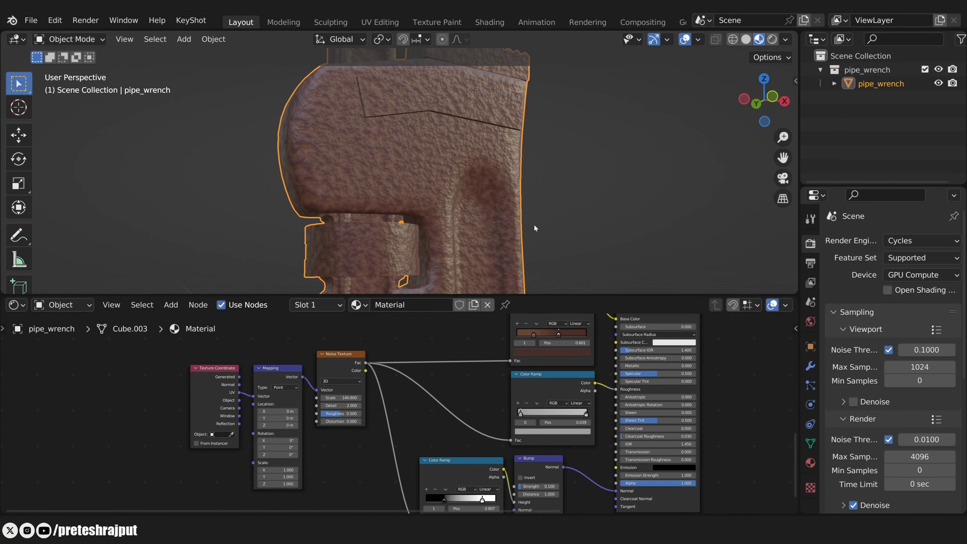
# - Enclose all the rust shader nodes in a frame and label it "Rust"
pyautogui.scroll(-3, 463, 377)
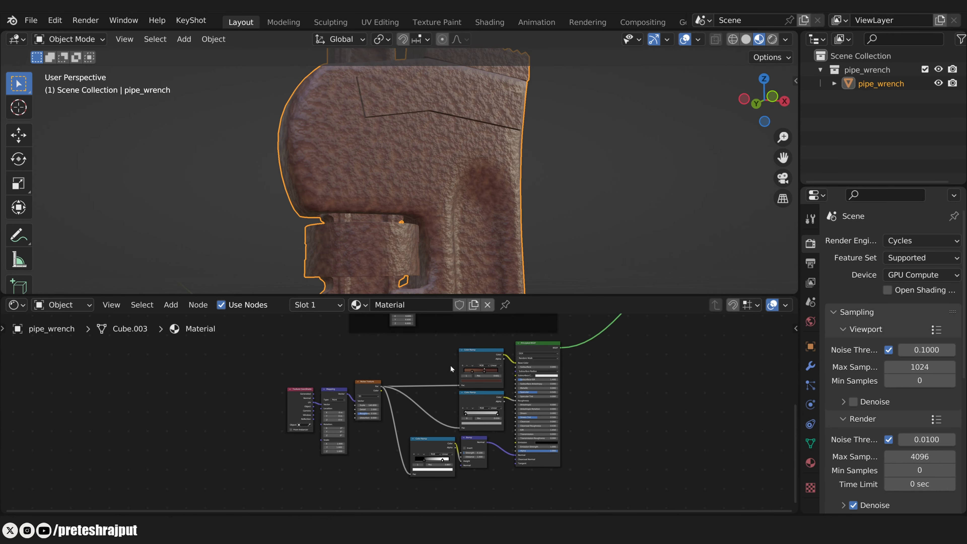
pyautogui.moveTo(537, 475); pyautogui.dragTo(292, 373)
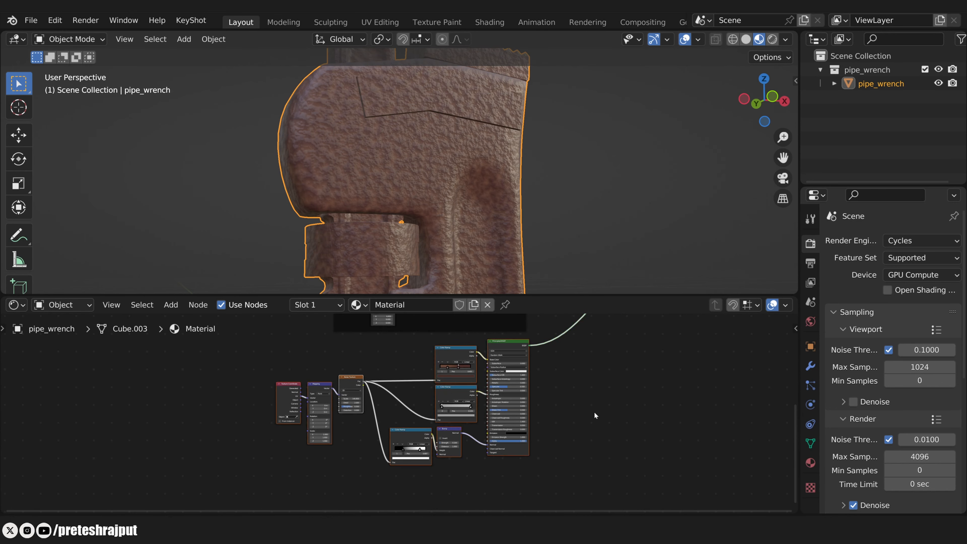
pyautogui.hotkey('ctrl', 'j')
pyautogui.click(393, 337)
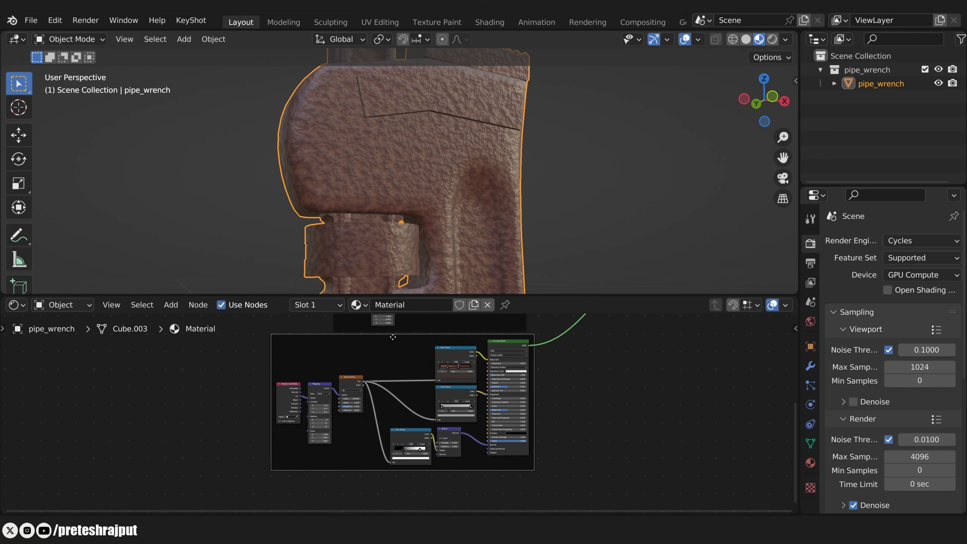
pyautogui.press('F2')
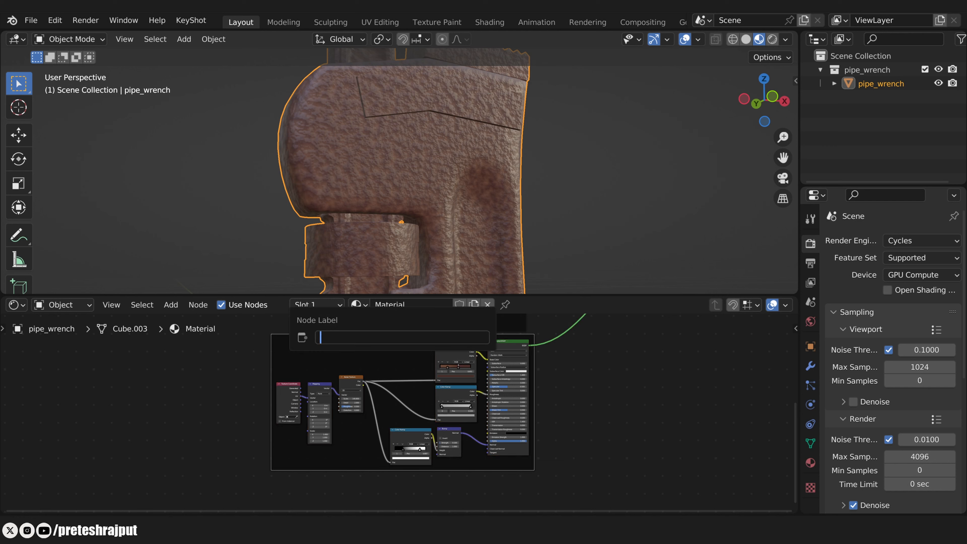
pyautogui.write('Rust')
pyautogui.press('Return')
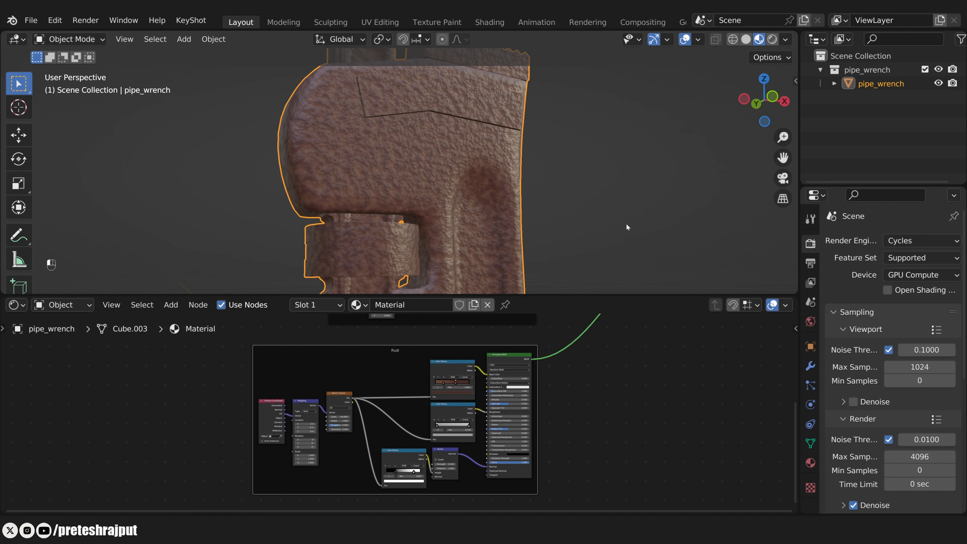
# - Add a Mix Shader node between the framed shaders and the Material Output
pyautogui.press('Home')
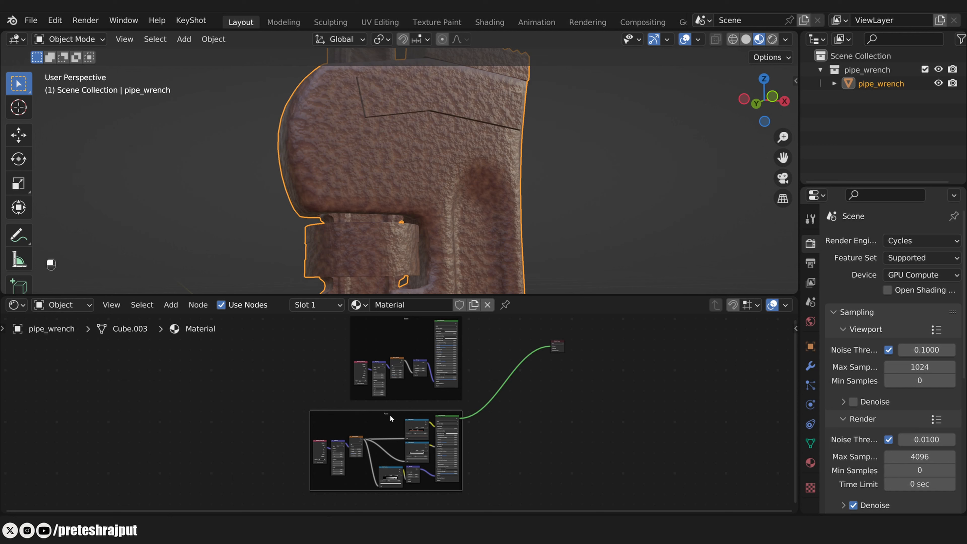
pyautogui.click(444, 331)
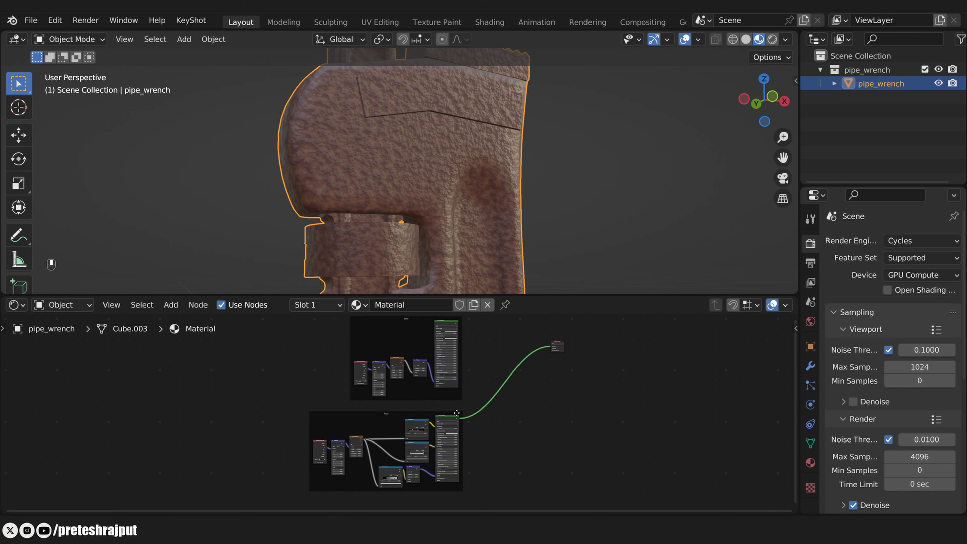
pyautogui.hotkey('shift', 'a')
pyautogui.moveTo(466, 343)
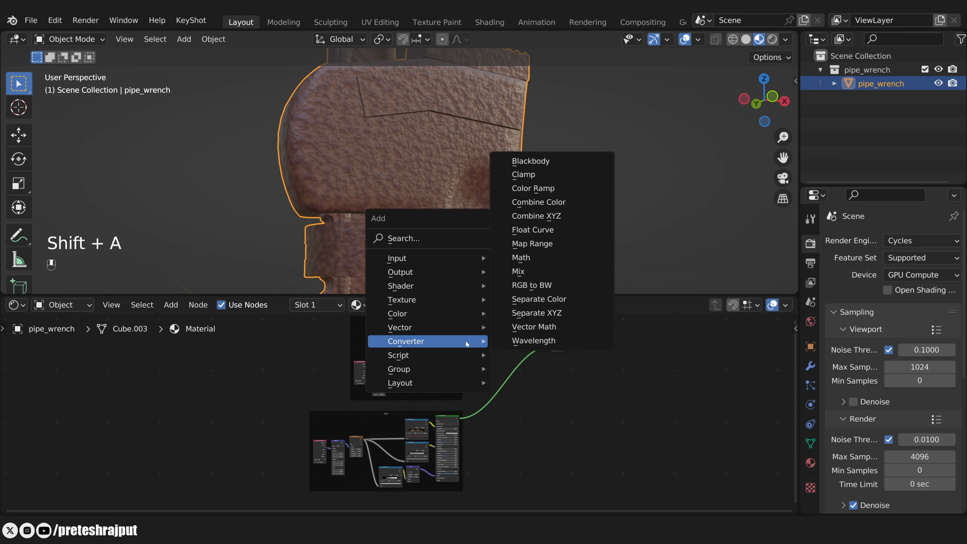
pyautogui.click(399, 238)
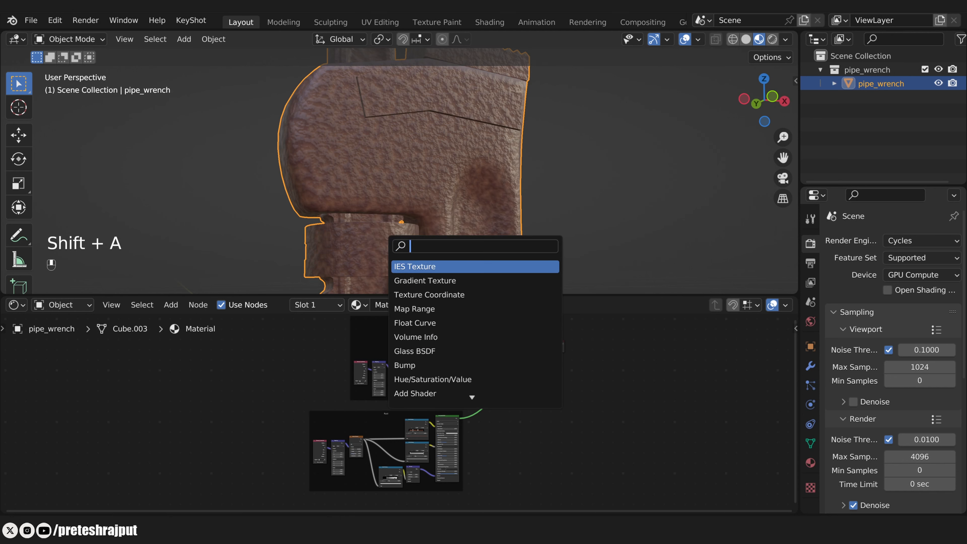
pyautogui.write('mix')
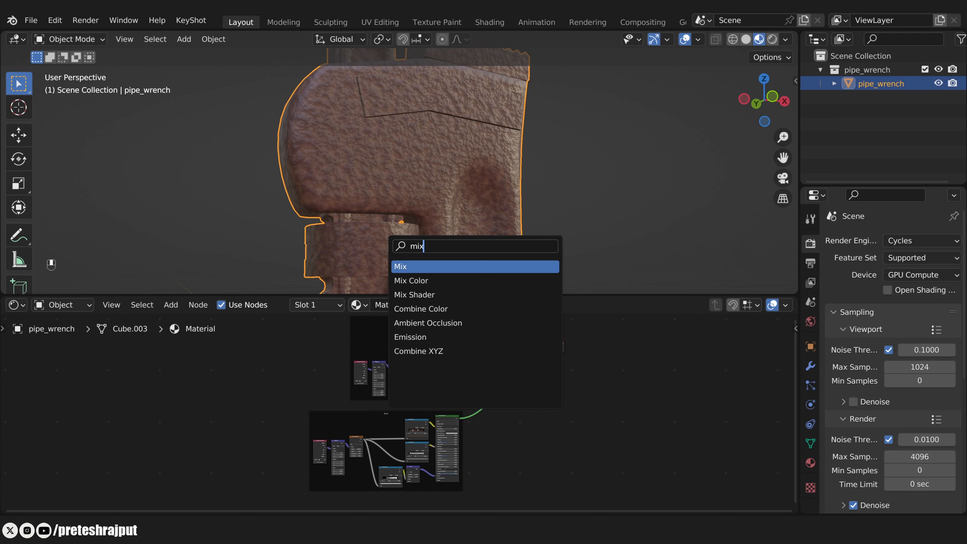
pyautogui.press('Down')
pyautogui.press('Down')
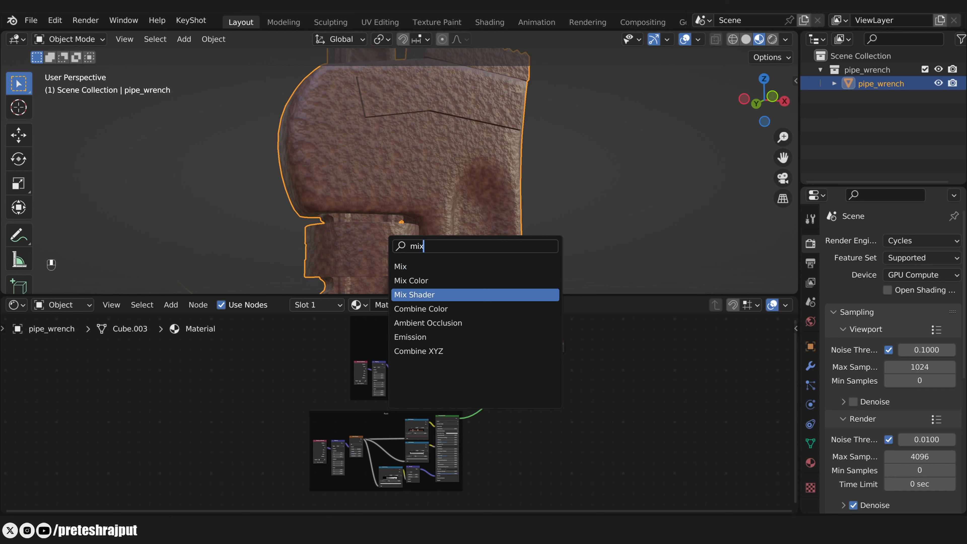
pyautogui.press('Return')
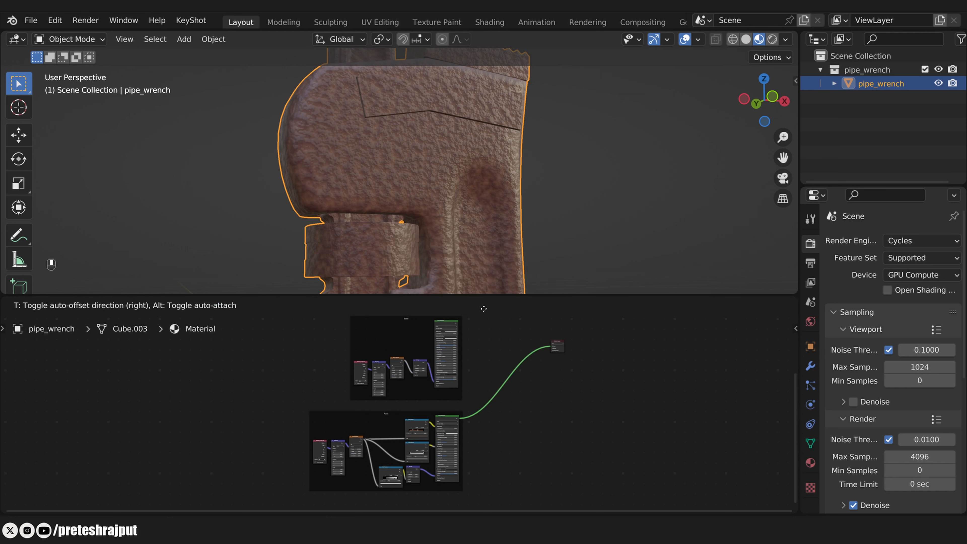
pyautogui.click(525, 424)
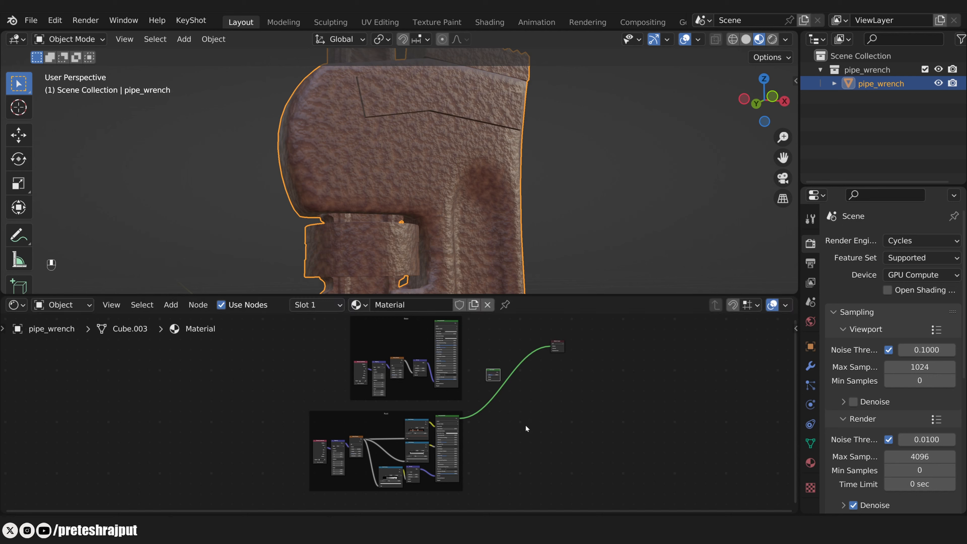
# - Link the Mix Shader's output to the Material Output's Surface
pyautogui.keyDown('ctrl'); pyautogui.moveTo(525, 424); pyautogui.dragTo(433, 439, button='middle'); pyautogui.keyUp('ctrl')
pyautogui.scroll(3, 399, 423)
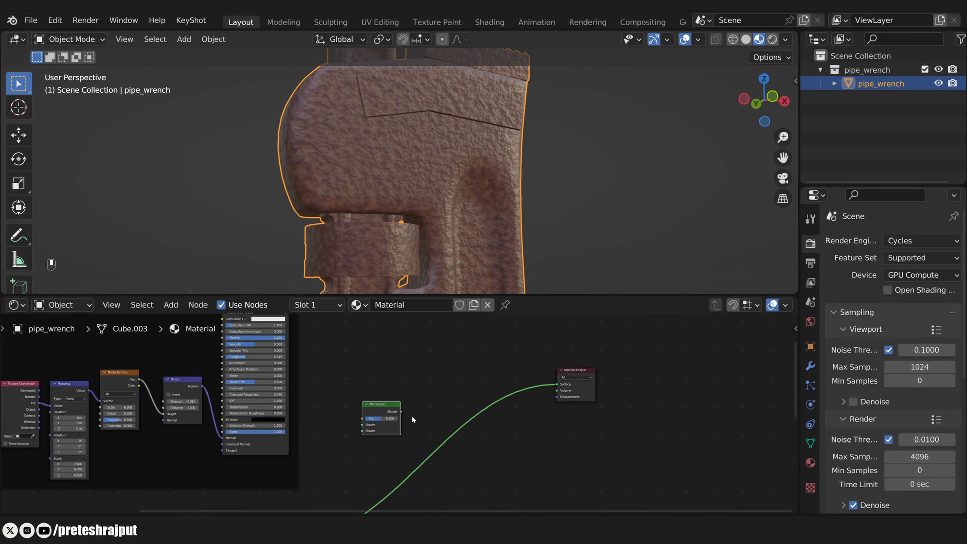
pyautogui.moveTo(400, 412); pyautogui.dragTo(559, 388)
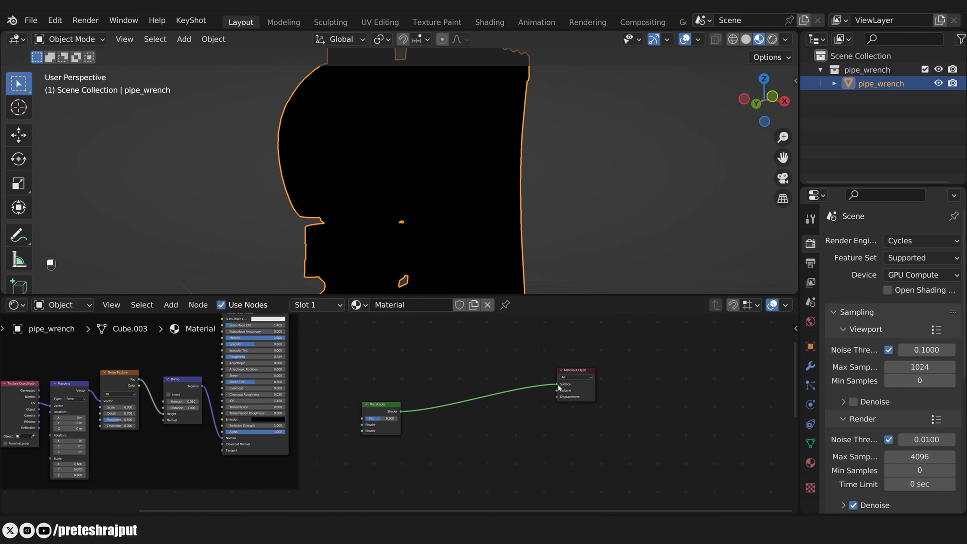
# - Arrange the Base and Rust frames side by side below the Mix Shader and Material Output
pyautogui.press('Home')
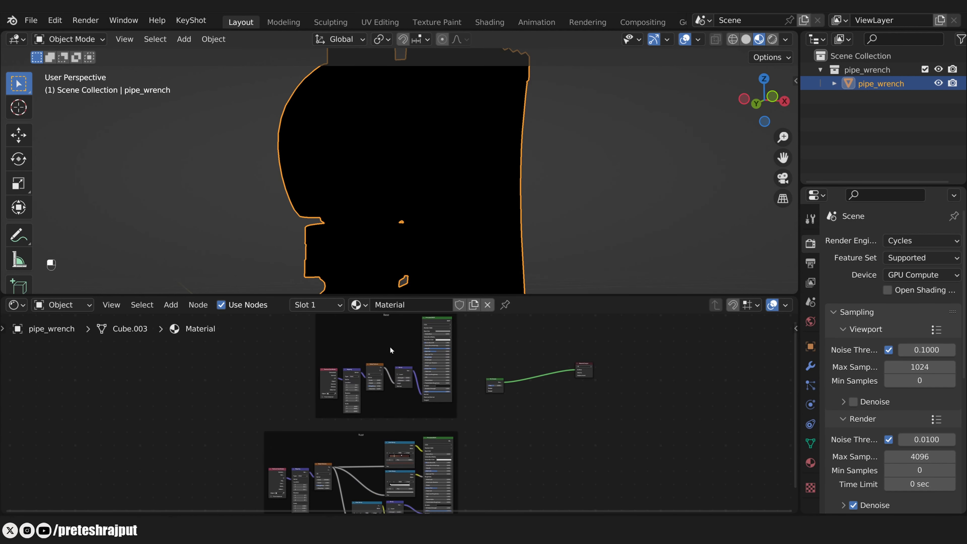
pyautogui.moveTo(237, 356); pyautogui.dragTo(161, 443)
pyautogui.moveTo(361, 436); pyautogui.dragTo(352, 438)
pyautogui.scroll(2, 392, 415)
pyautogui.scroll(1, 390, 418)
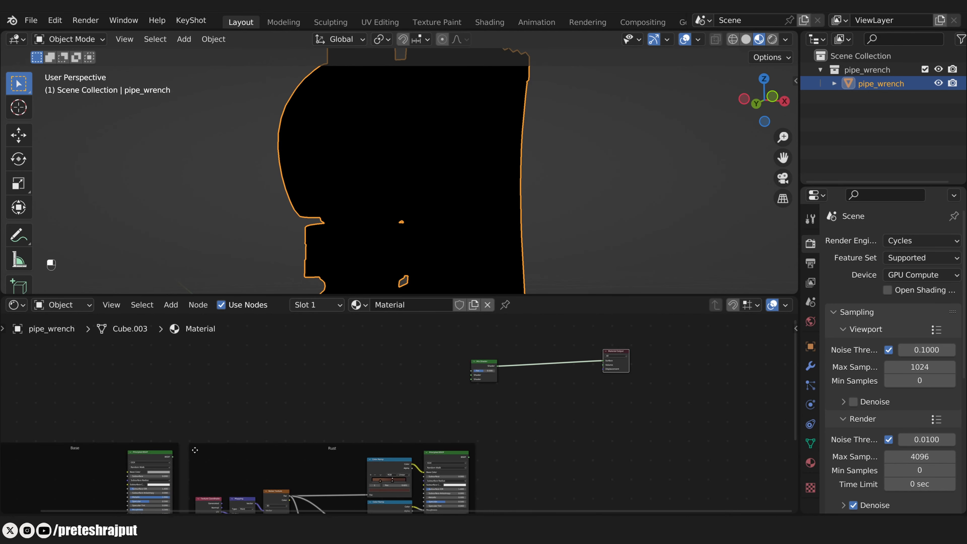
# - Link the Base Principled BSDF to the Mix Shader's first Shader input and the Rust Principled BSDF to its second
pyautogui.moveTo(173, 458)
pyautogui.mouseDown()
pyautogui.moveTo(232, 406)
pyautogui.moveTo(414, 353)
pyautogui.moveTo(472, 375)
pyautogui.mouseUp()
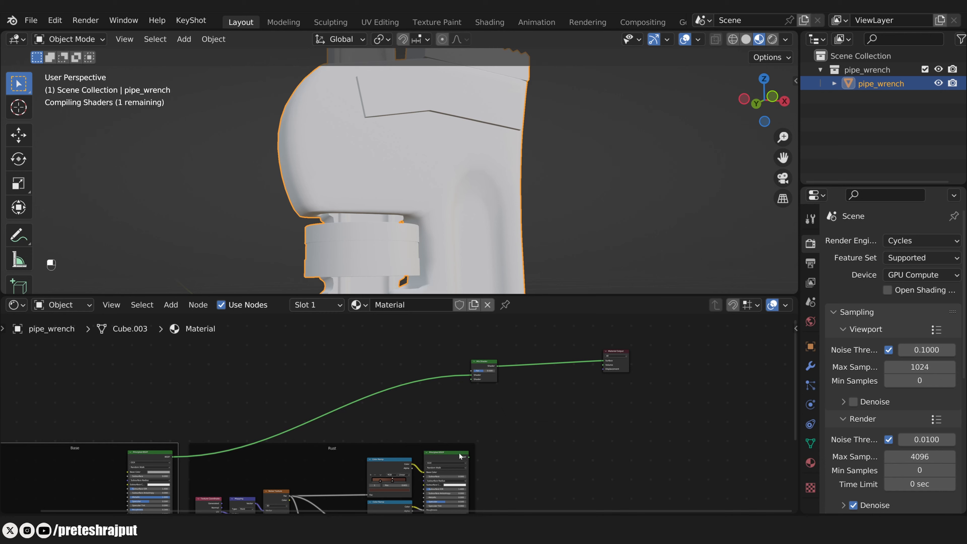
pyautogui.moveTo(469, 457); pyautogui.dragTo(508, 379)
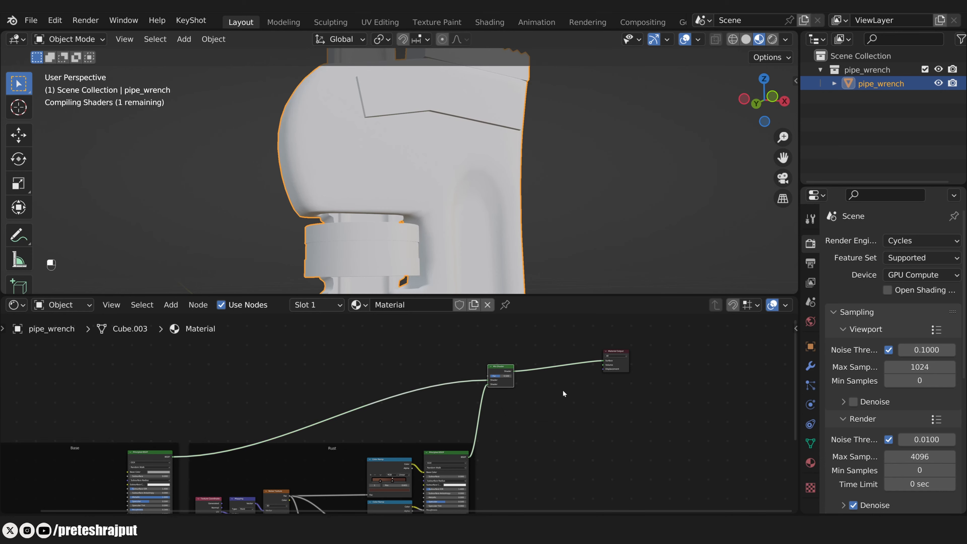
# - Try the Mix Shader's factor at 0 and at 1 to compare the base metal with the rust
pyautogui.scroll(4, 516, 394)
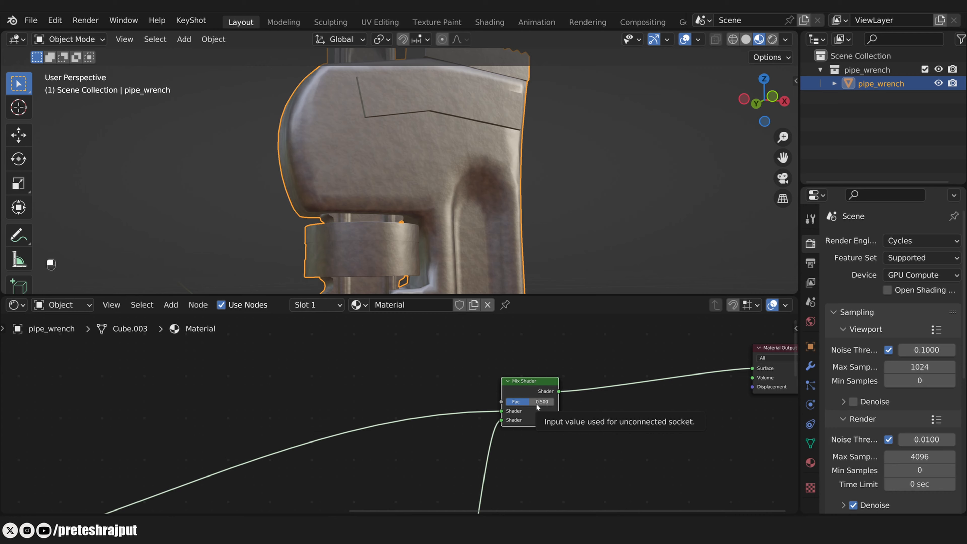
pyautogui.moveTo(538, 406); pyautogui.dragTo(500, 414)
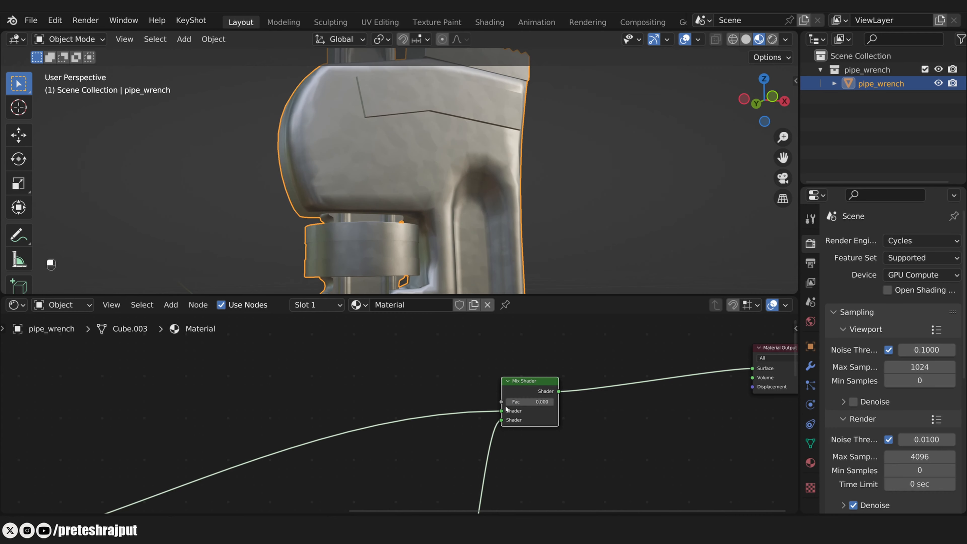
pyautogui.moveTo(508, 403); pyautogui.dragTo(555, 404)
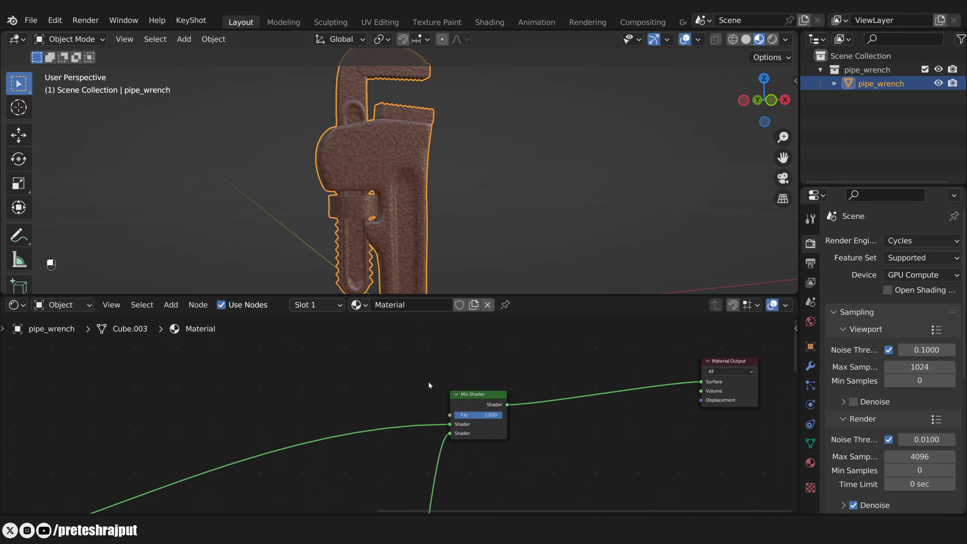
# - Drive the Mix Shader's Fac with a new Noise Texture's Fac and add Texture Coordinate and Mapping nodes to that noise
pyautogui.moveTo(428, 385); pyautogui.dragTo(537, 441, button='middle')
pyautogui.moveTo(539, 430); pyautogui.dragTo(443, 385)
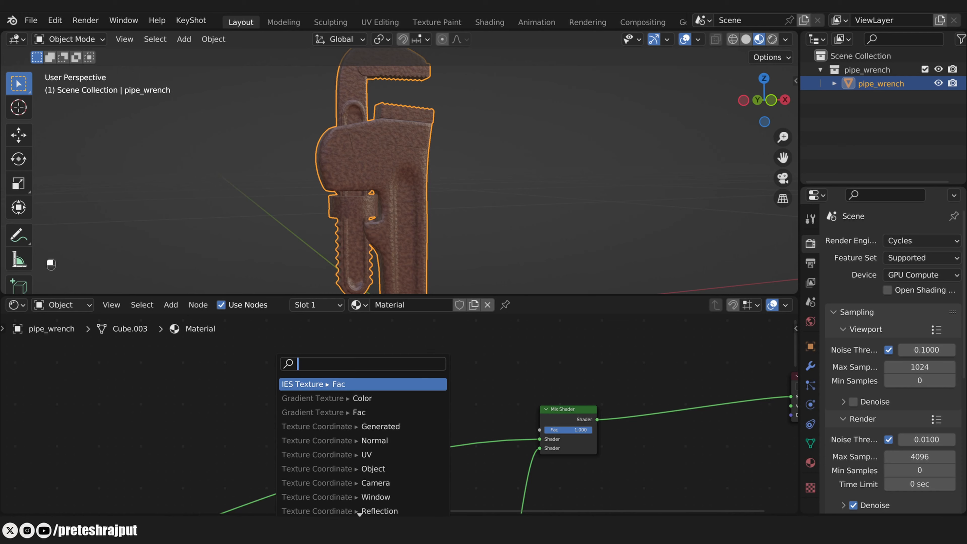
pyautogui.write('noise')
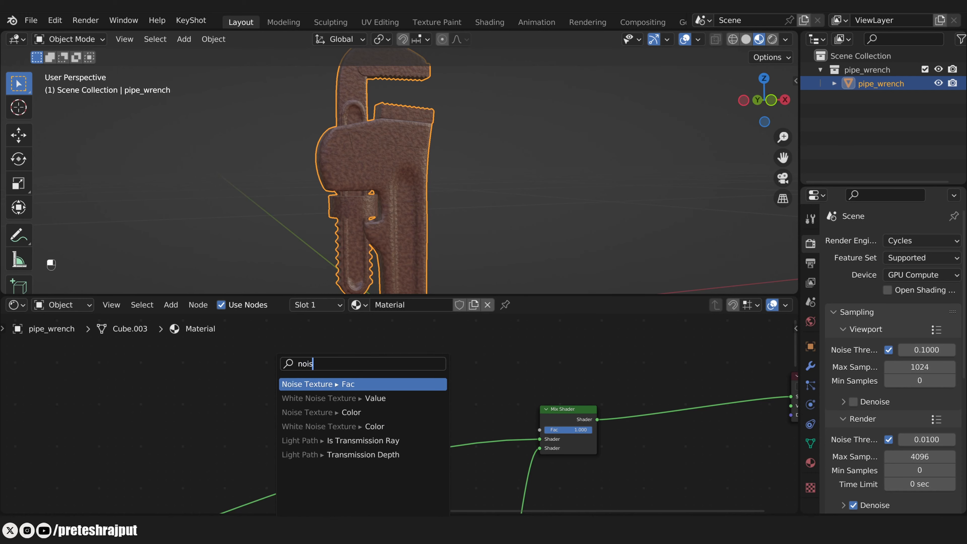
pyautogui.click(442, 384)
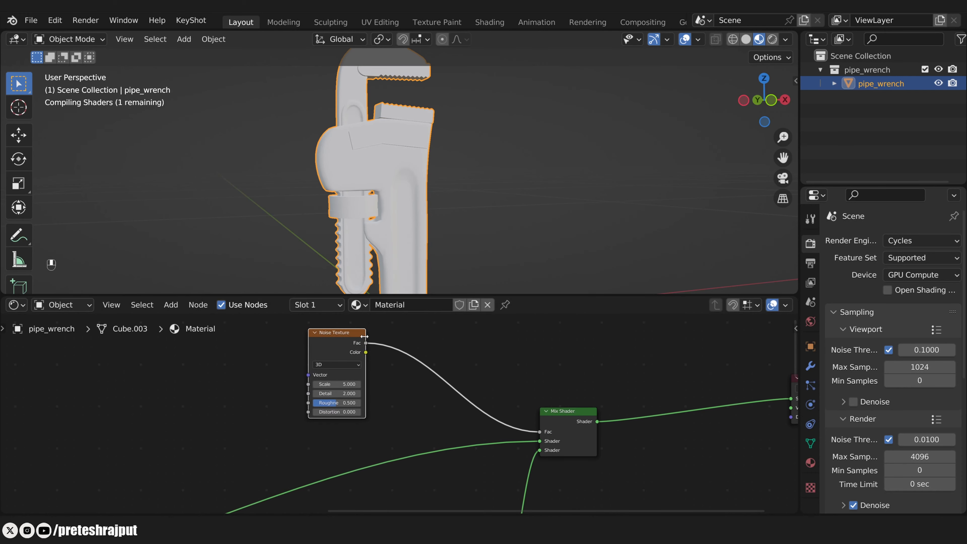
pyautogui.moveTo(379, 351); pyautogui.dragTo(412, 367, button='middle')
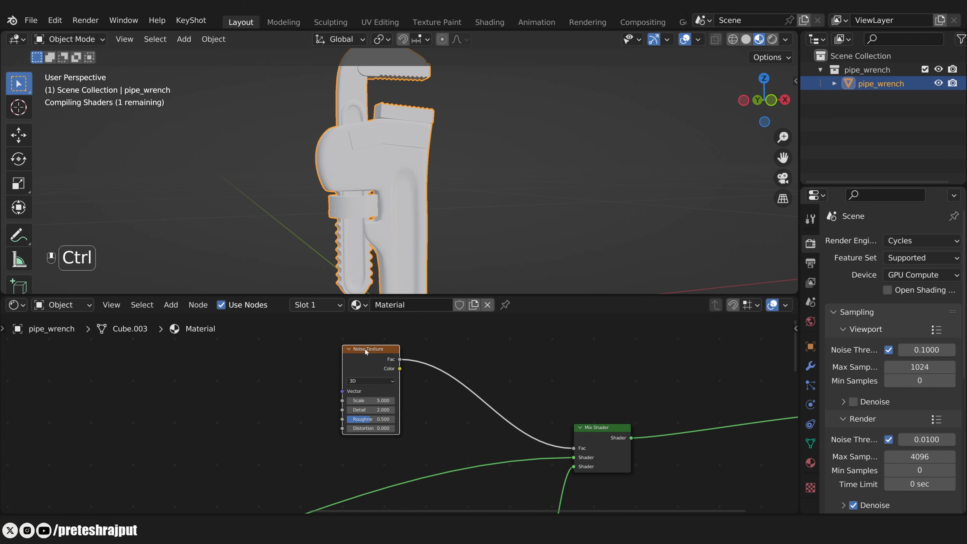
pyautogui.hotkey('ctrl', 't')
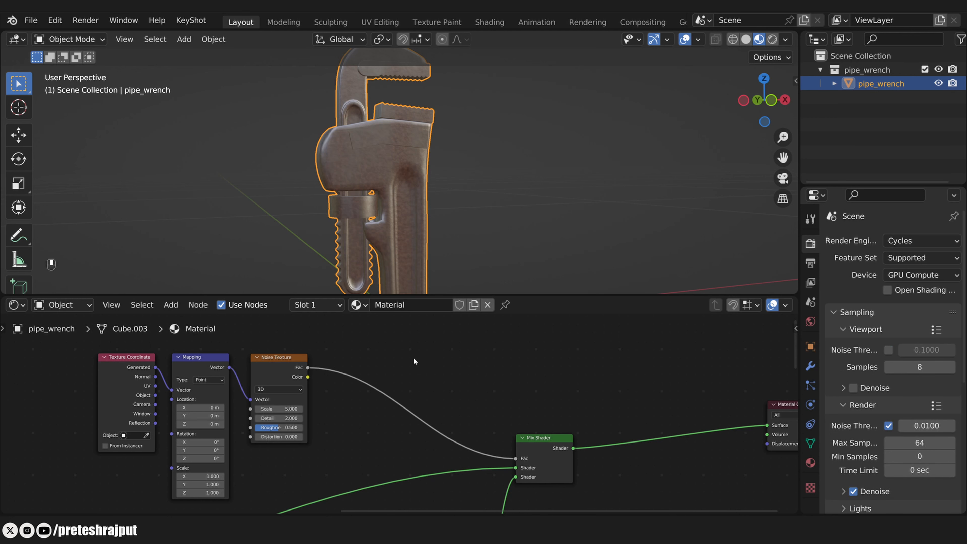
# - Insert a Color Ramp into the link between the new Noise Texture's Fac and the Mix Shader's Fac
pyautogui.hotkey('shift', 'a')
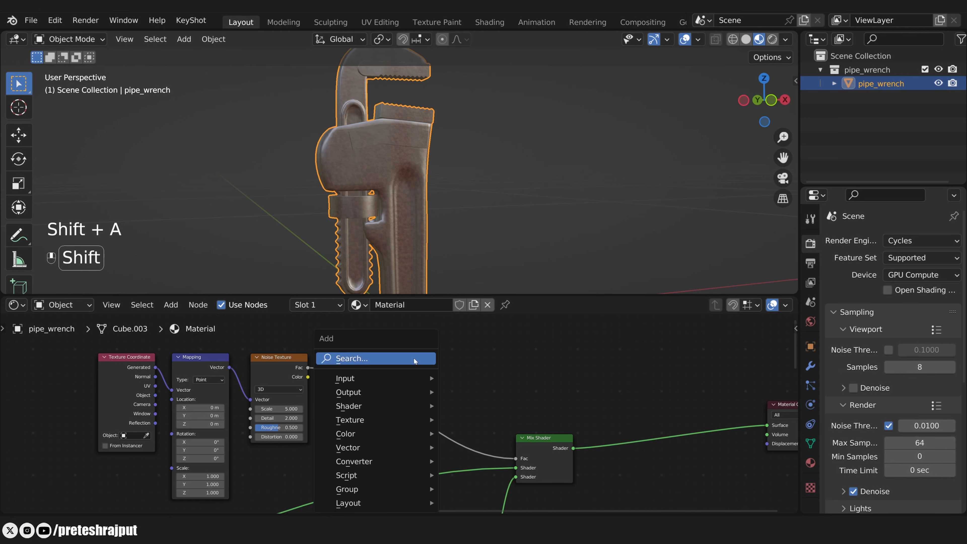
pyautogui.click(401, 356)
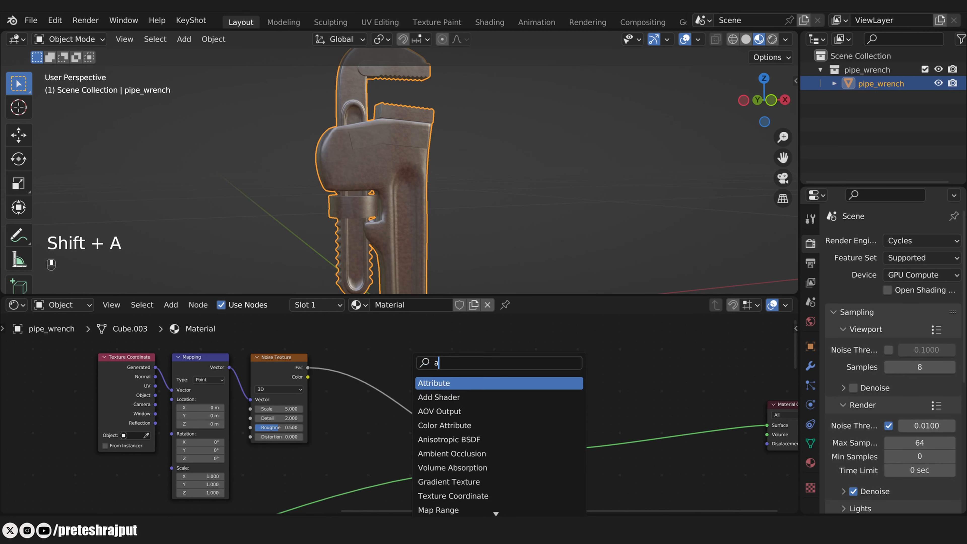
pyautogui.write('ramp')
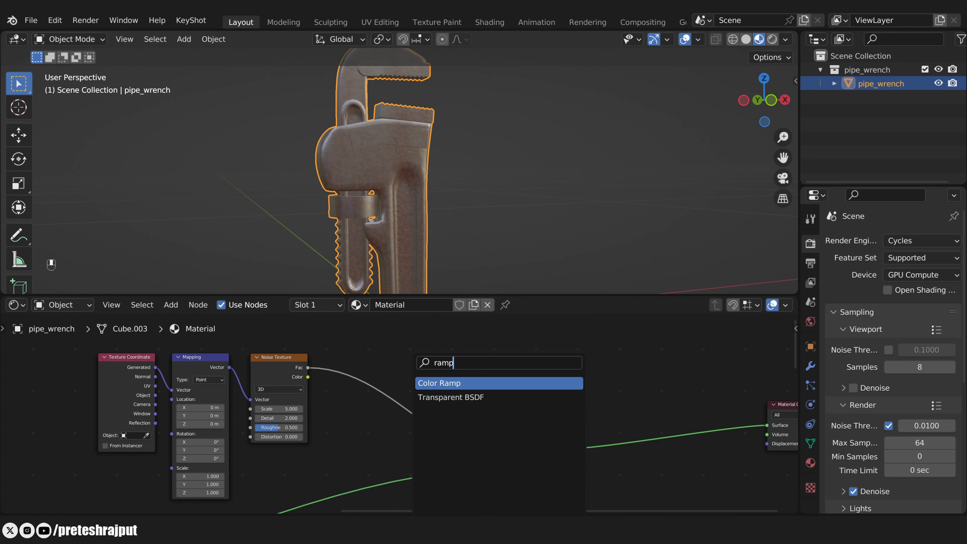
pyautogui.press('Return')
pyautogui.click(471, 354)
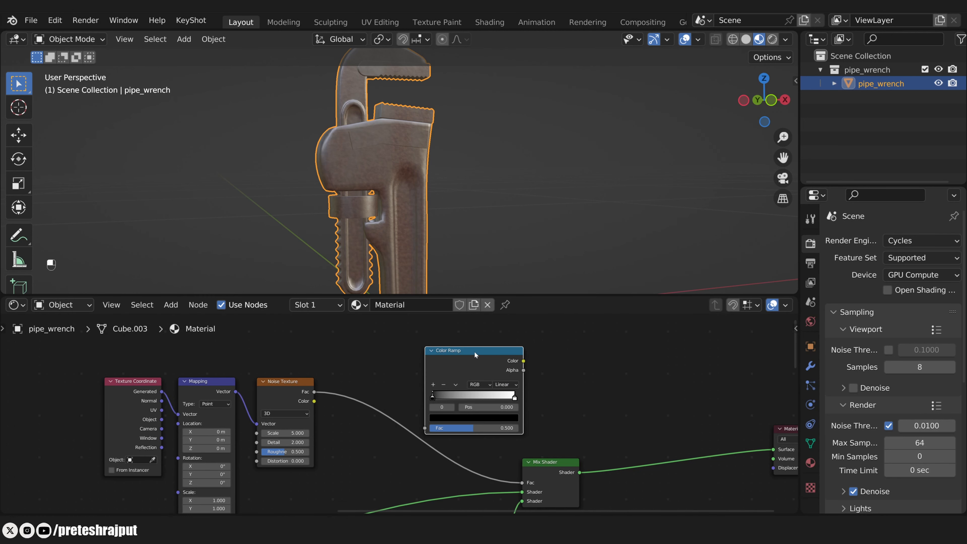
pyautogui.moveTo(475, 354); pyautogui.dragTo(398, 386)
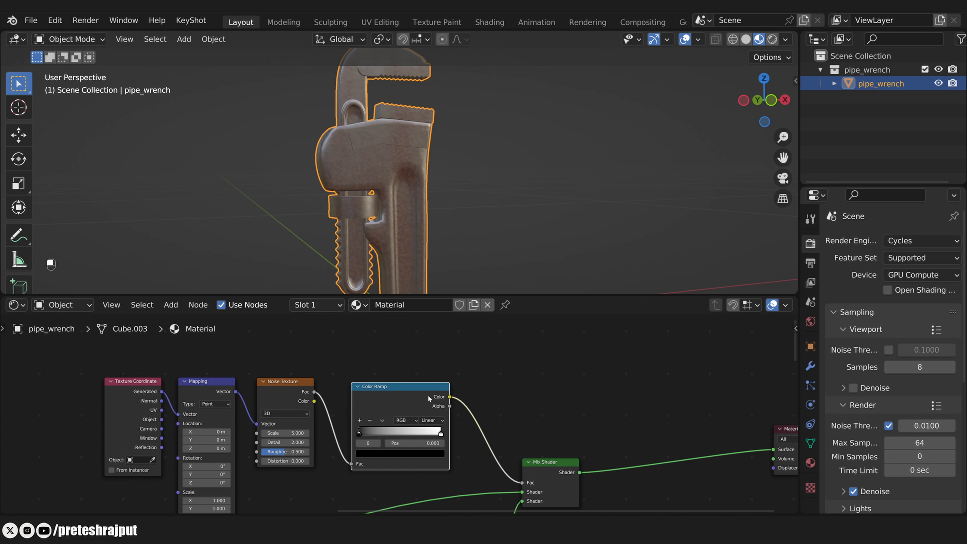
pyautogui.scroll(1, 428, 394)
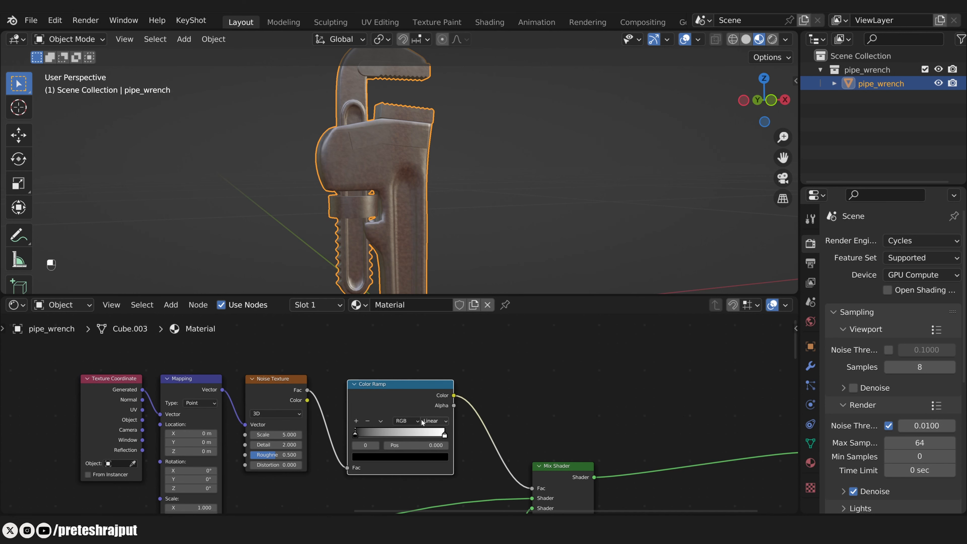
# - Set the mask Color Ramp's interpolation to Constant and move its white stop to position 0.497
pyautogui.click(436, 421)
pyautogui.click(437, 473)
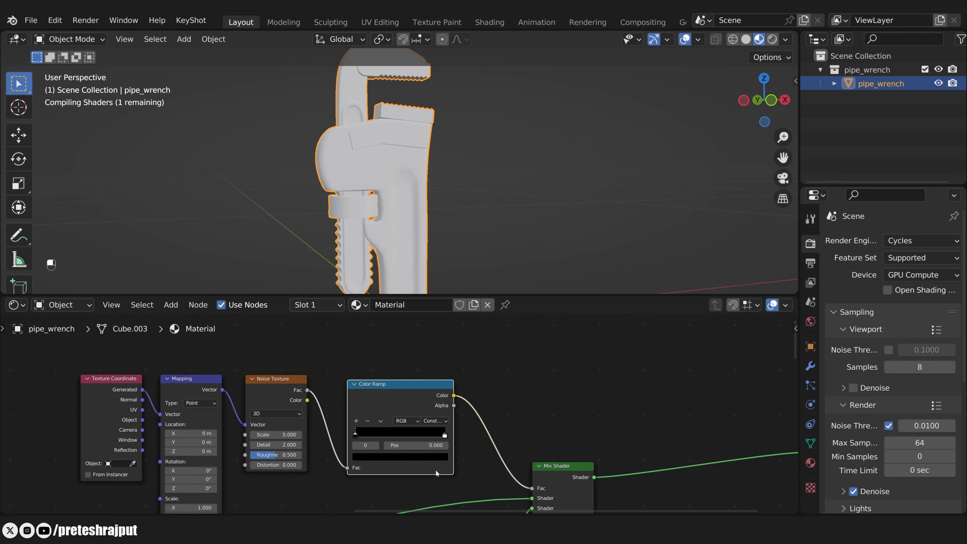
pyautogui.moveTo(446, 436); pyautogui.dragTo(397, 439)
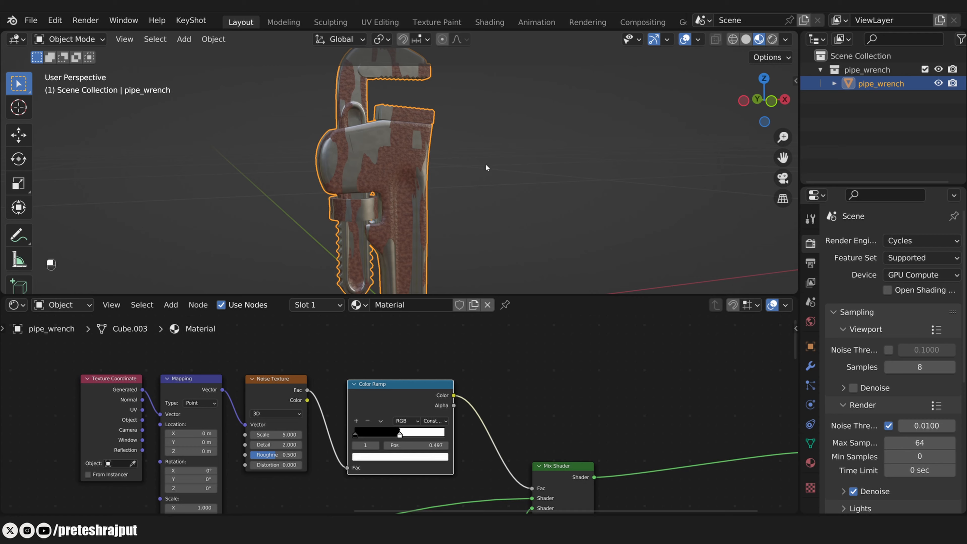
pyautogui.moveTo(485, 164)
pyautogui.mouseDown(button='middle')
pyautogui.moveTo(448, 160)
pyautogui.moveTo(448, 124)
pyautogui.moveTo(464, 111)
pyautogui.moveTo(518, 128)
pyautogui.moveTo(517, 165)
pyautogui.moveTo(469, 178)
pyautogui.moveTo(489, 165)
pyautogui.mouseUp(button='middle')
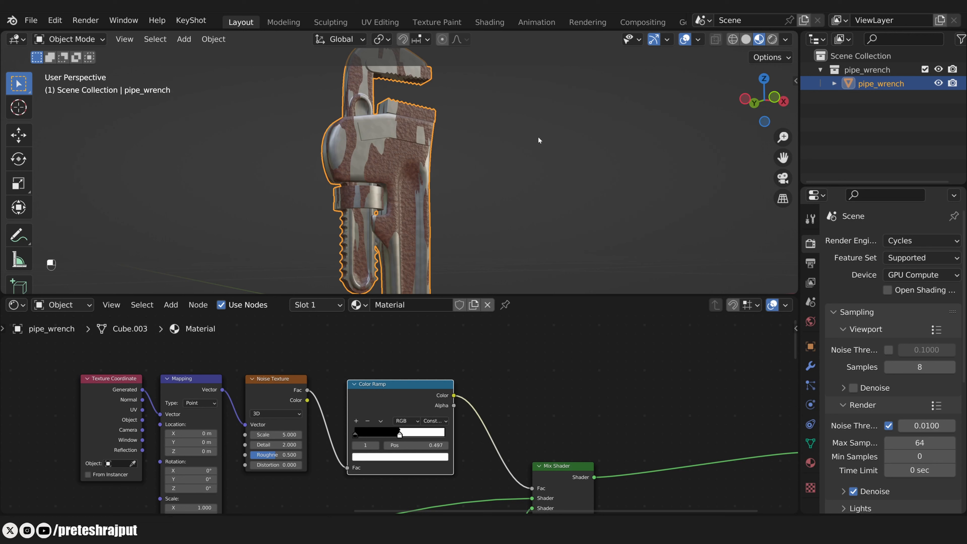
# - Set the mask Noise Texture's scale to 8.7, detail to 6.1 and roughness to 0.661
pyautogui.click(272, 380)
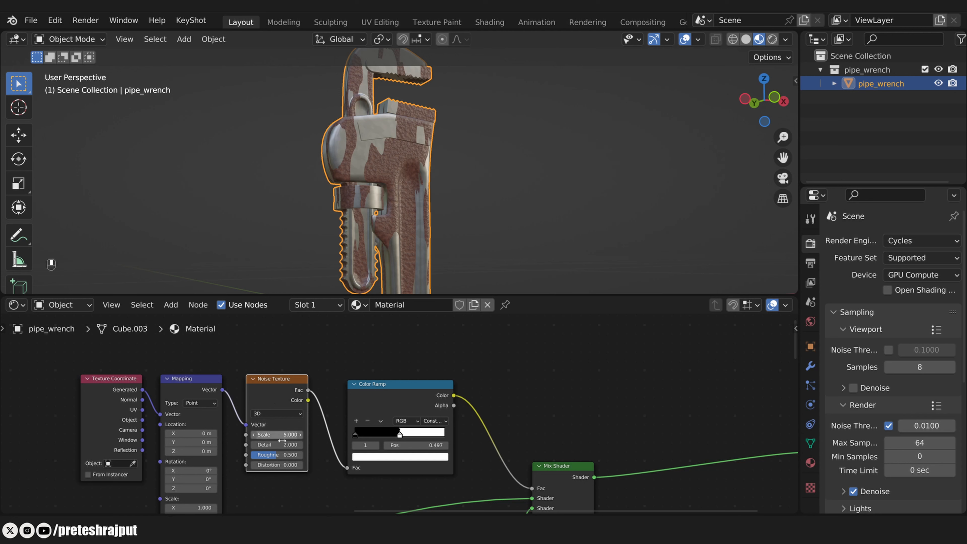
pyautogui.moveTo(273, 435); pyautogui.dragTo(321, 435)
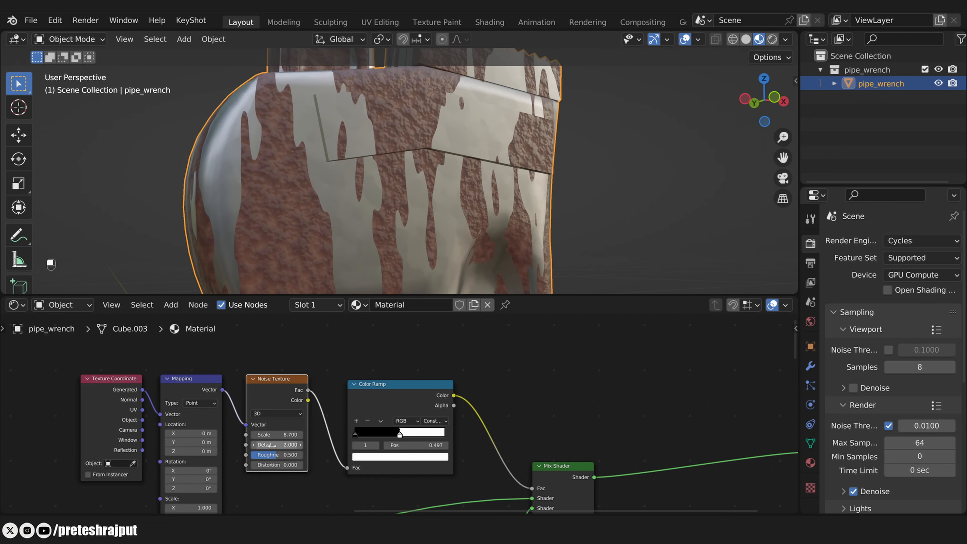
pyautogui.moveTo(272, 444); pyautogui.dragTo(306, 445)
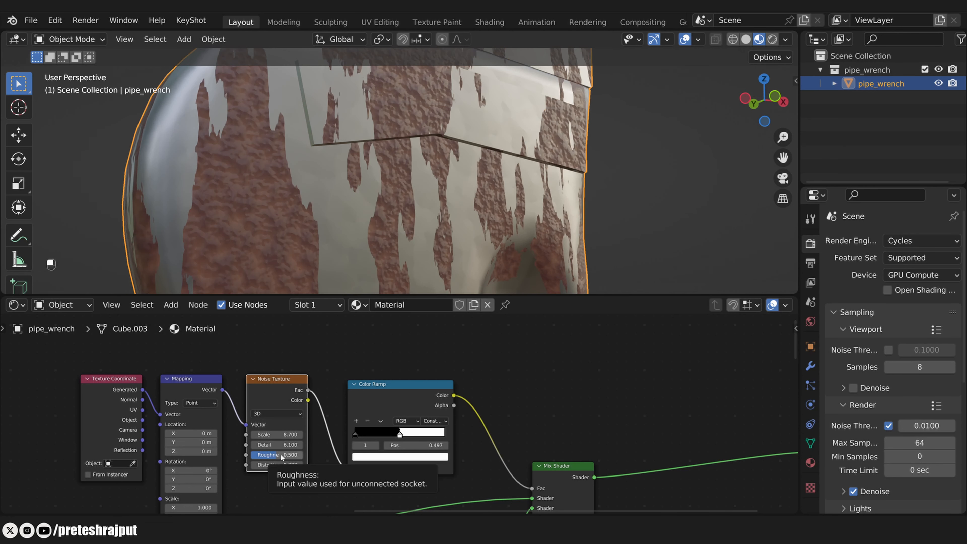
pyautogui.moveTo(277, 454); pyautogui.dragTo(286, 454)
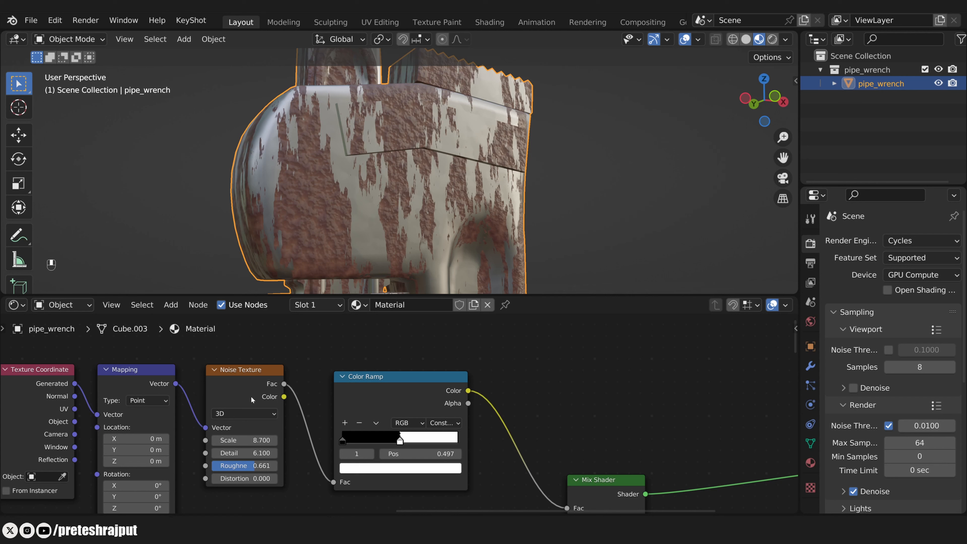
# - Join the mask's Texture Coordinate, Mapping, Noise Texture and Color Ramp nodes into a frame labelled B+R, placed clear of the Mix Shader
pyautogui.scroll(-3, 251, 396)
pyautogui.moveTo(164, 360); pyautogui.dragTo(420, 443)
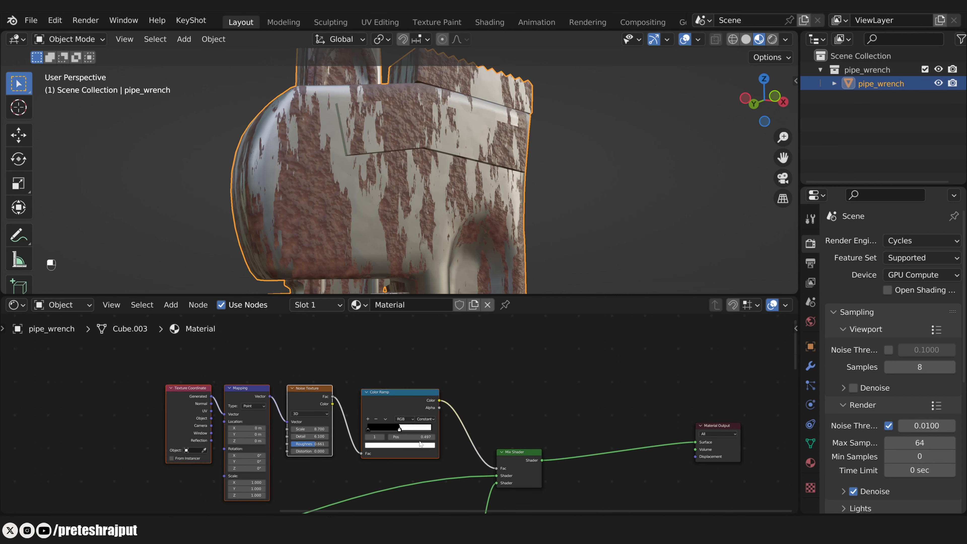
pyautogui.hotkey('ctrl', 'j')
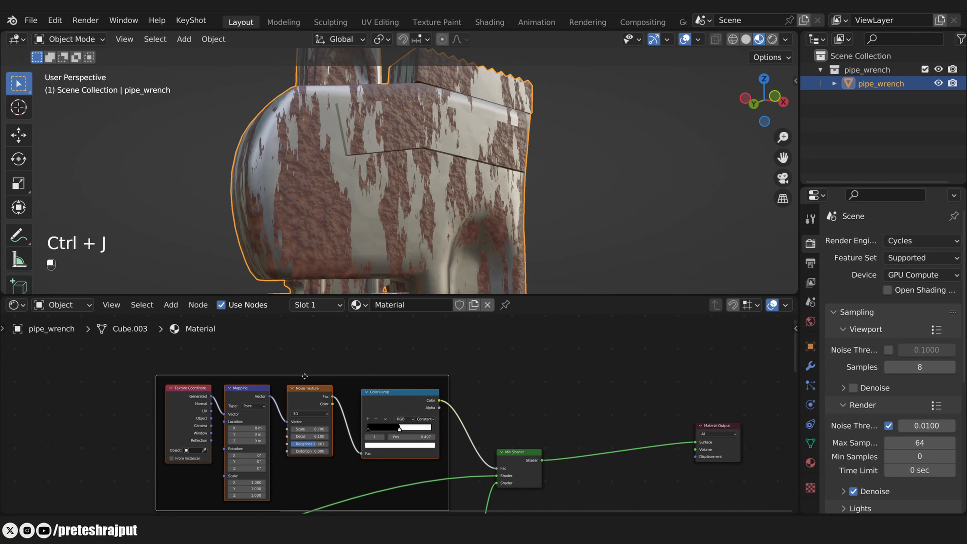
pyautogui.moveTo(301, 371); pyautogui.dragTo(275, 353)
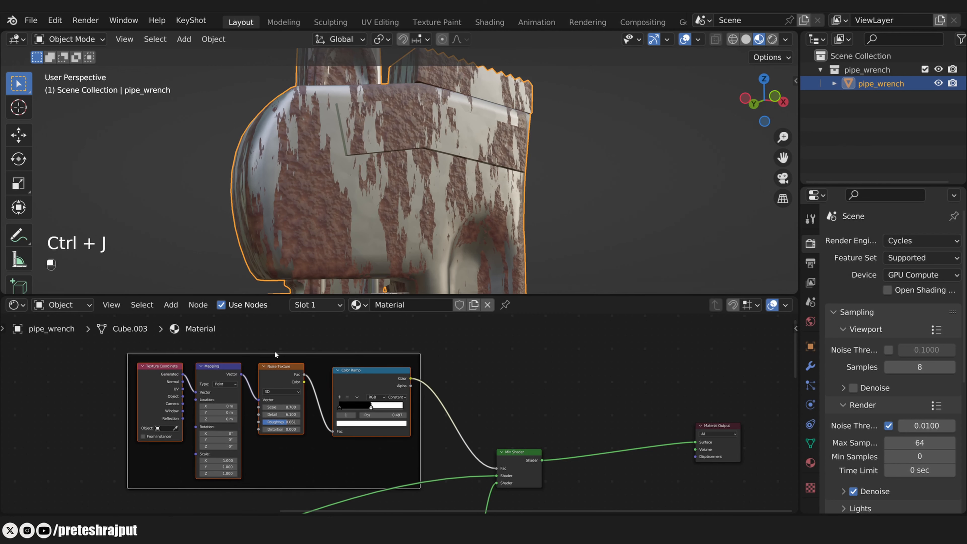
pyautogui.press('F2')
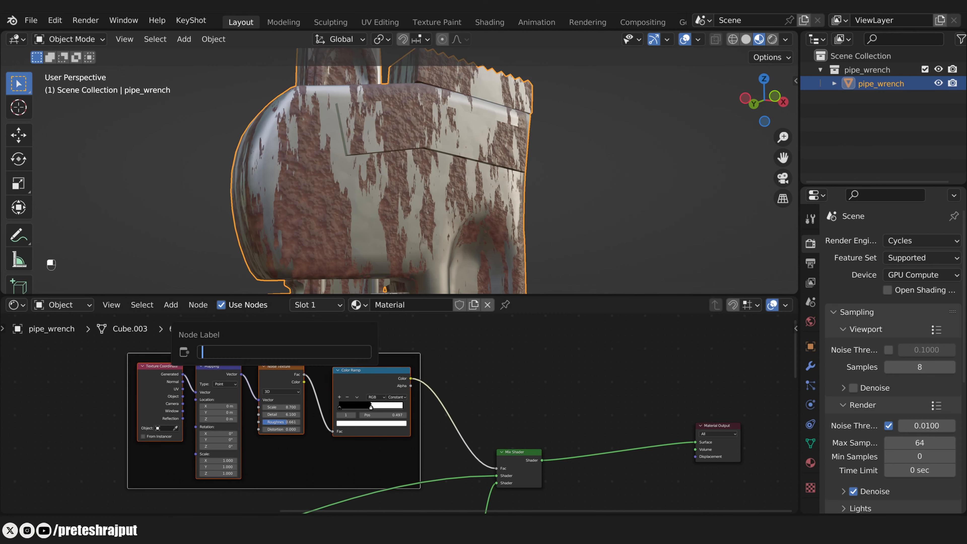
pyautogui.write('B+R')
pyautogui.press('Return')
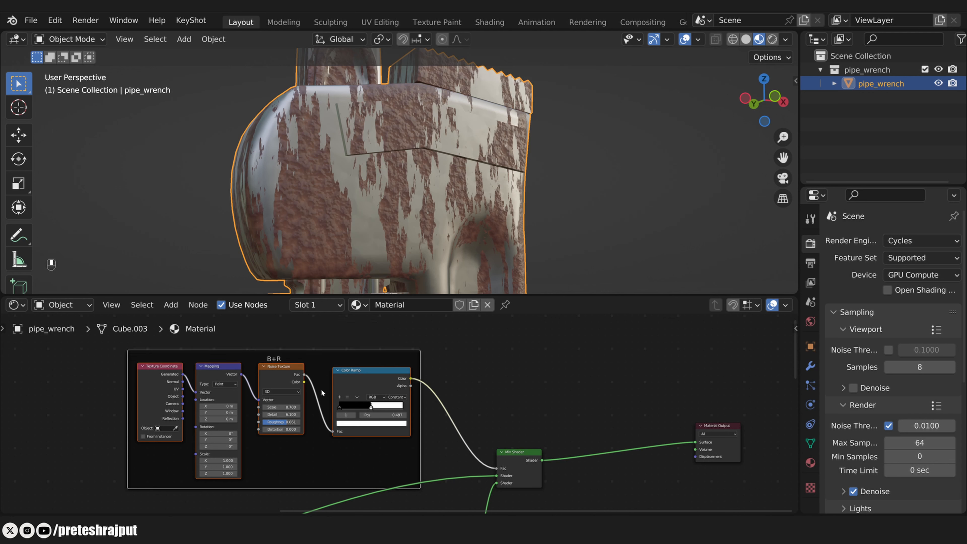
pyautogui.moveTo(281, 348); pyautogui.dragTo(223, 344)
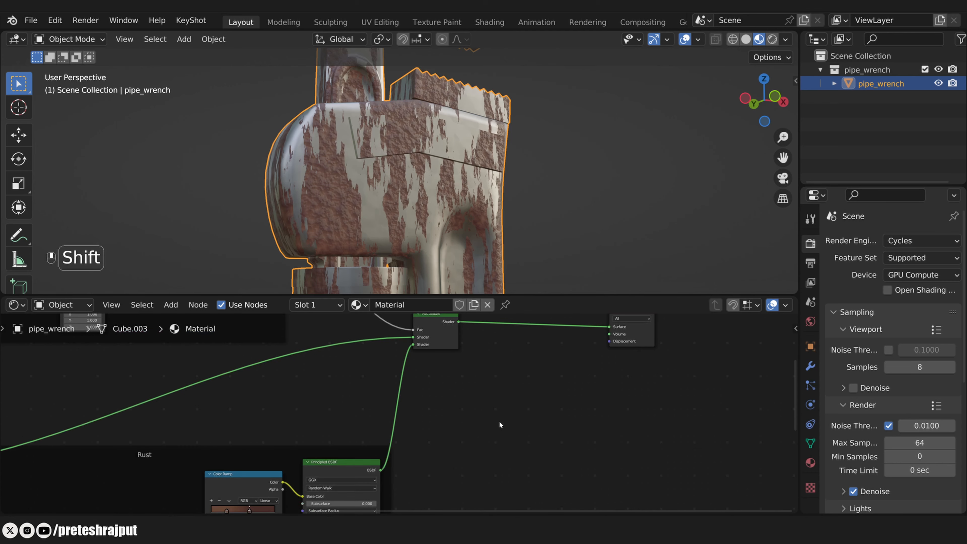
# - Add a new Principled BSDF node beyond the Rust frame, below the Mix Shader and Material Output
pyautogui.hotkey('shift', 'a')
pyautogui.moveTo(500, 419)
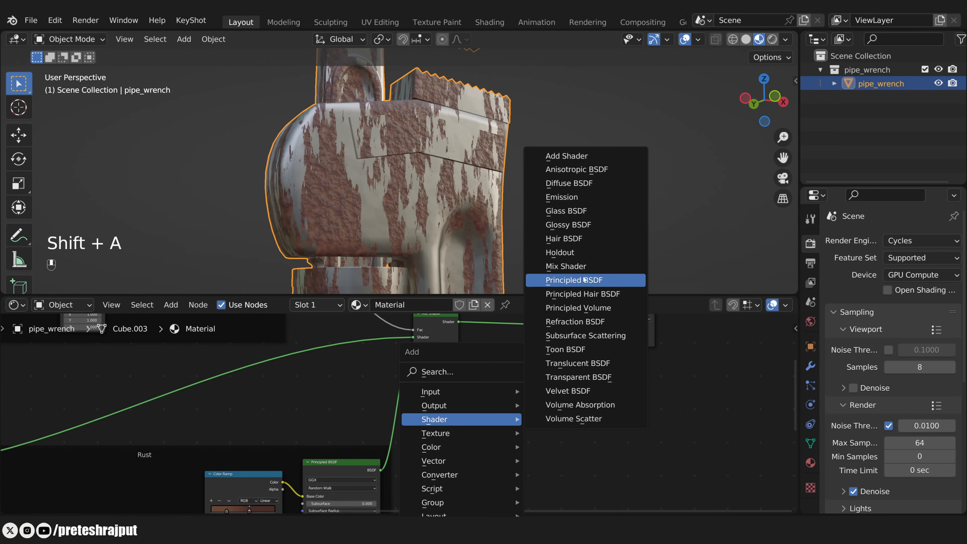
pyautogui.click(572, 280)
pyautogui.click(507, 415)
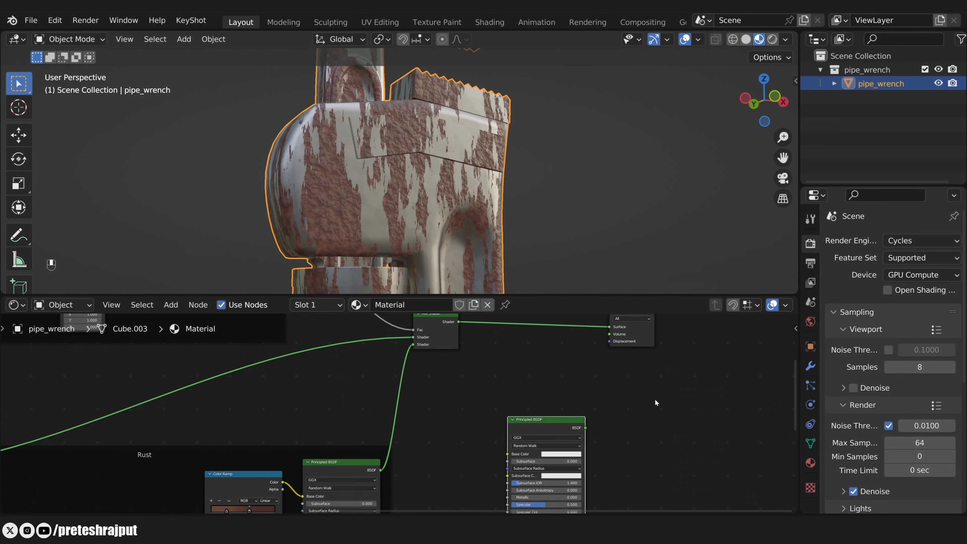
# - Connect the new Principled BSDF to the Material Output and move the output node farther from the Mix Shader
pyautogui.scroll(-2, 654, 399)
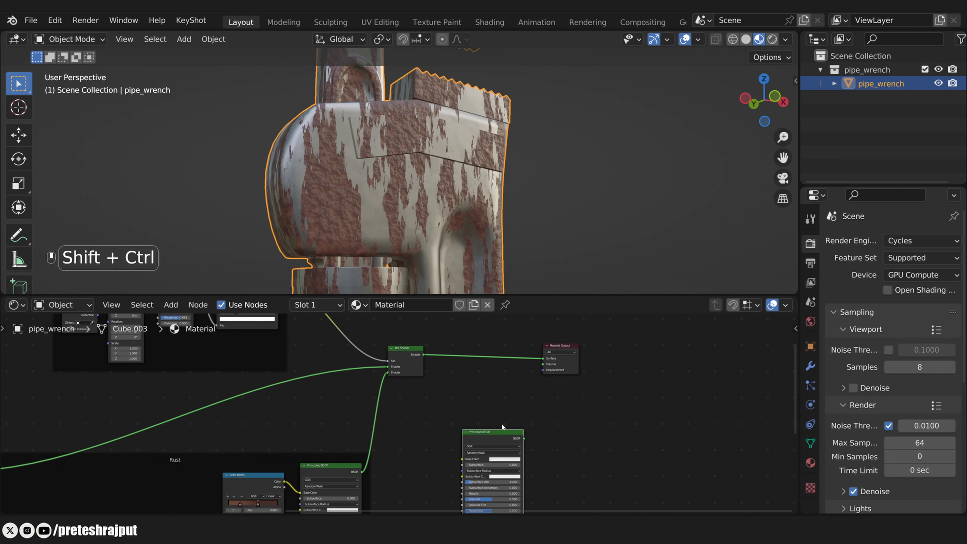
pyautogui.keyDown('ctrl'); pyautogui.keyDown('shift'); pyautogui.click(501, 432); pyautogui.keyUp('shift'); pyautogui.keyUp('ctrl')
pyautogui.moveTo(566, 350); pyautogui.dragTo(654, 384)
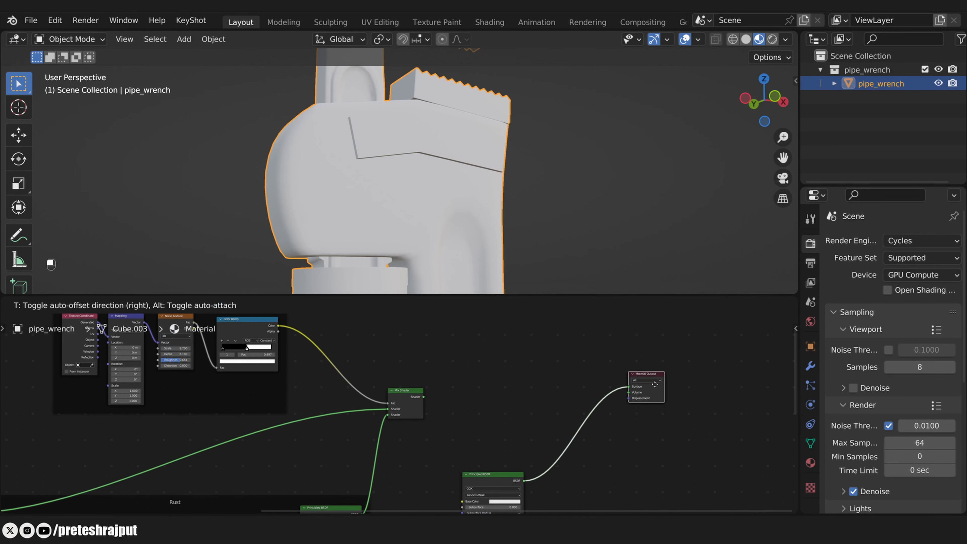
pyautogui.click(653, 389)
pyautogui.scroll(2, 574, 407)
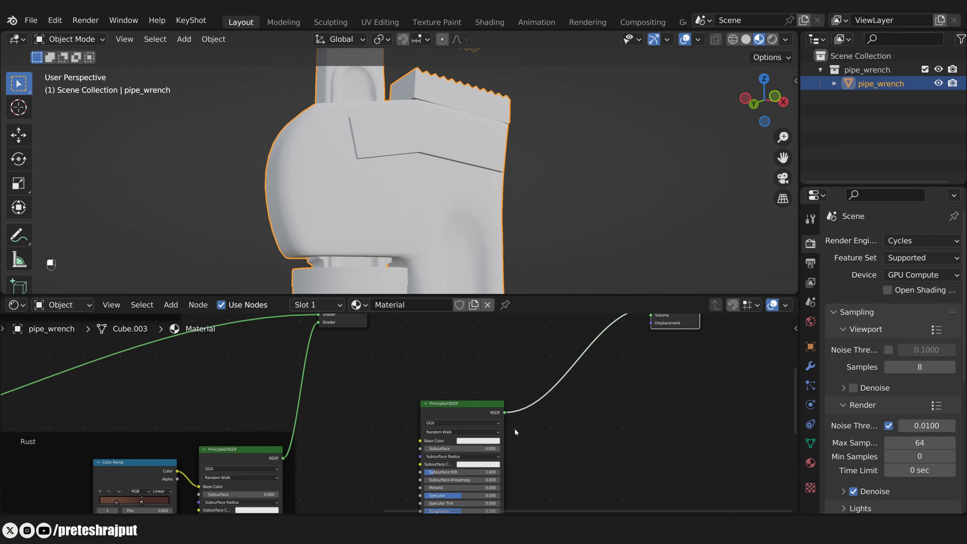
# - Set the new Principled BSDF's Base Color to a dark red
pyautogui.click(492, 443)
pyautogui.click(484, 386)
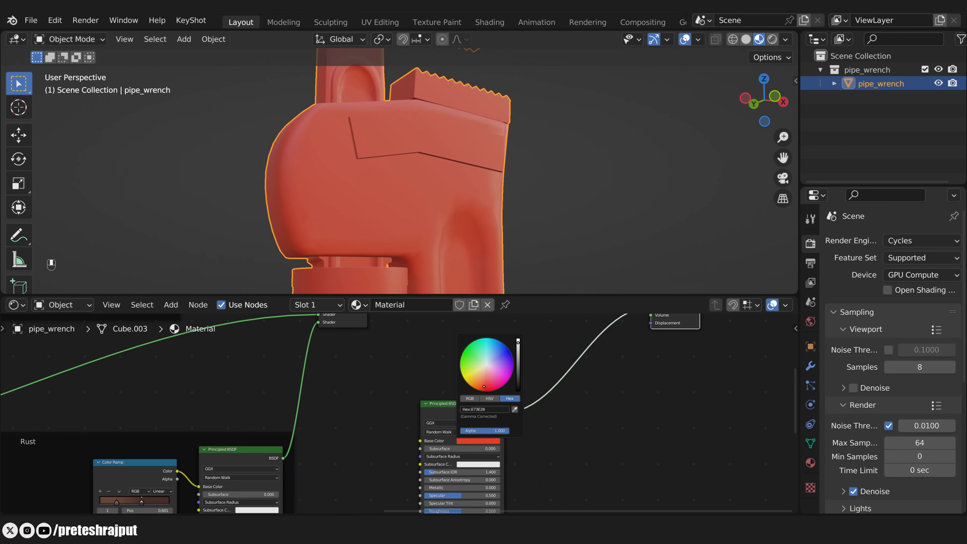
pyautogui.click(518, 361)
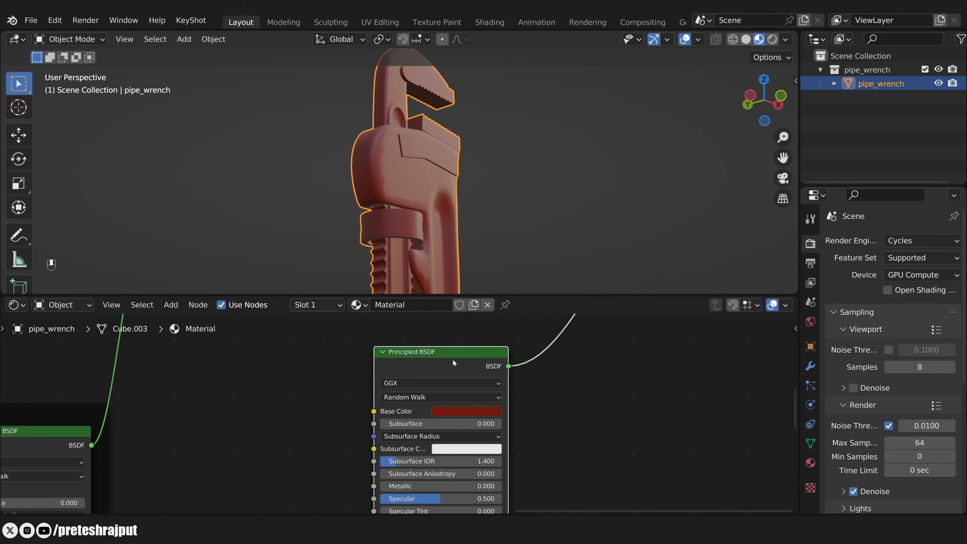
# - Move the red Principled BSDF farther from the Rust frame to make room for its texture nodes
pyautogui.press('Home')
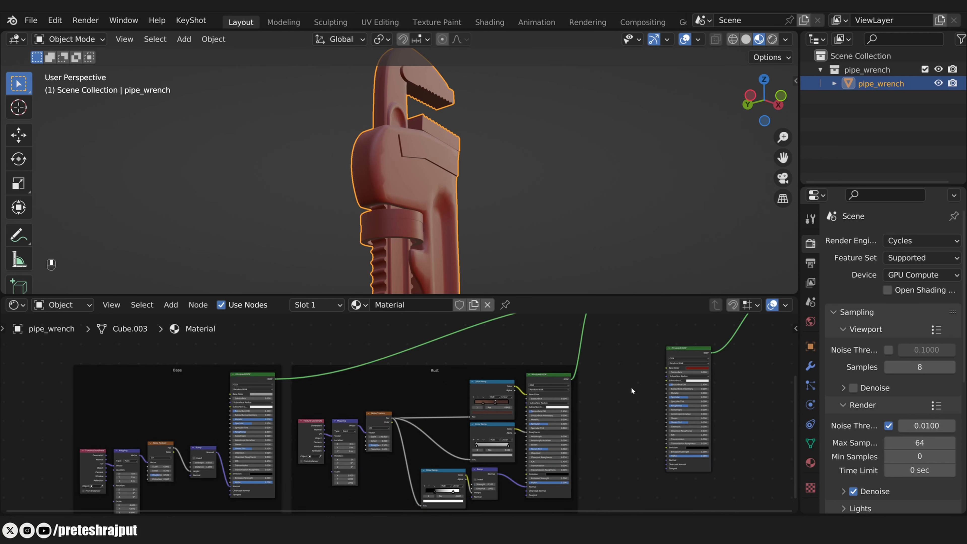
pyautogui.click(435, 370)
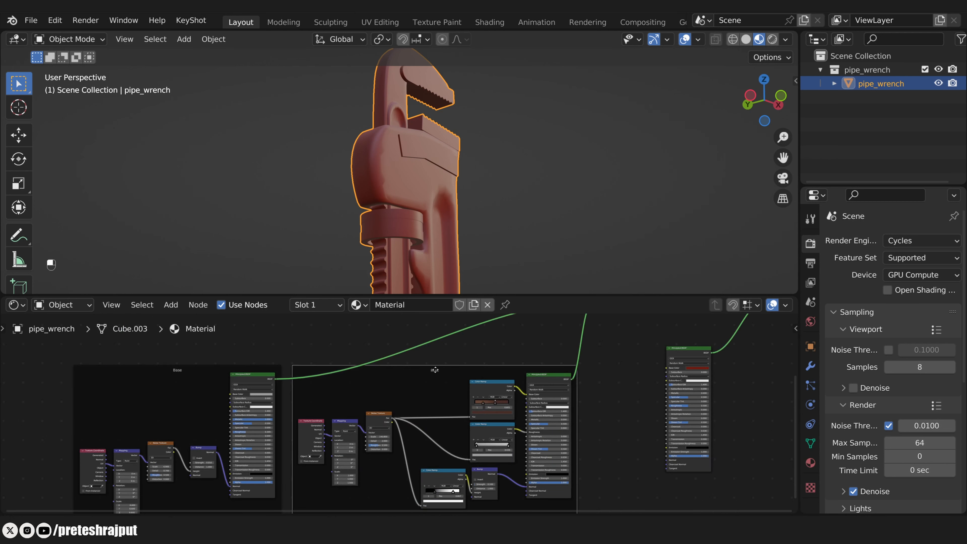
pyautogui.click(178, 370)
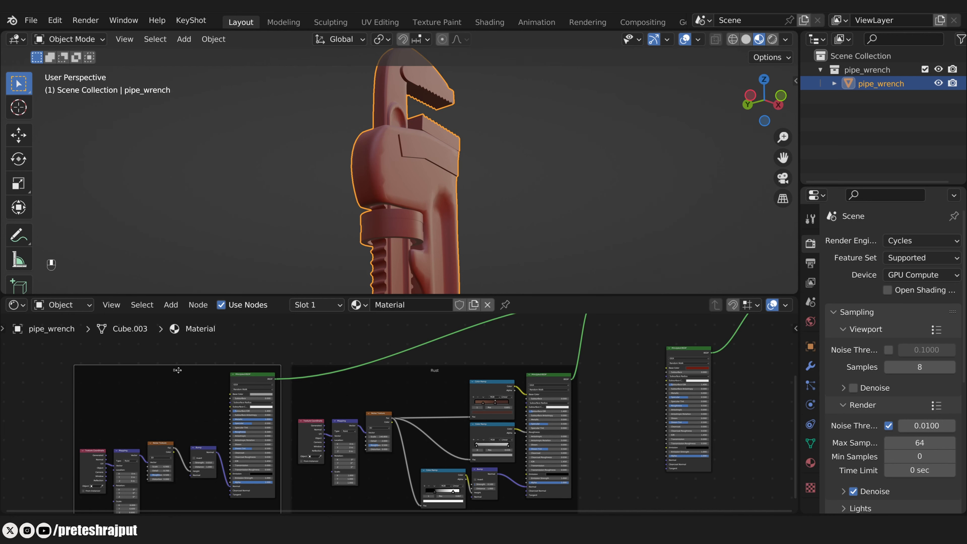
pyautogui.moveTo(649, 378); pyautogui.dragTo(446, 388, button='middle')
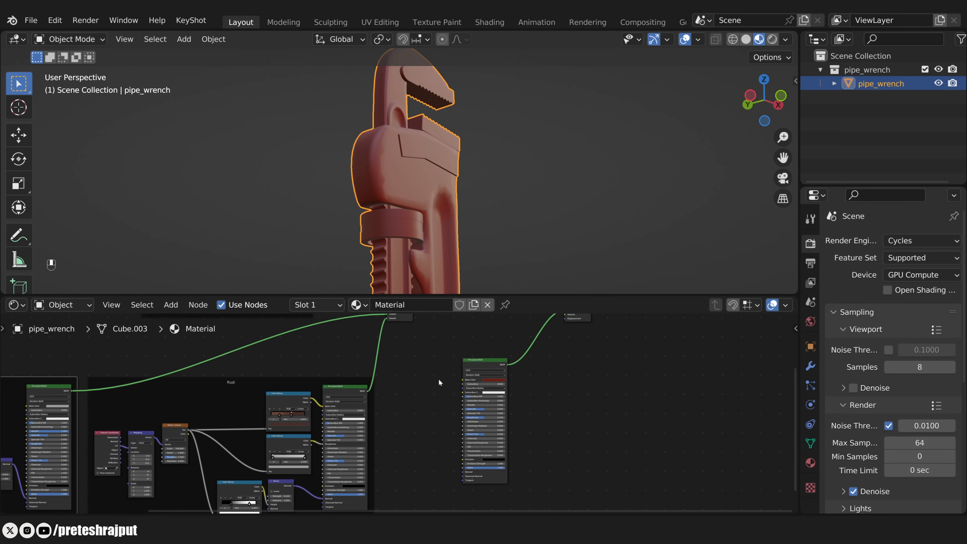
pyautogui.moveTo(480, 358); pyautogui.dragTo(539, 365)
pyautogui.scroll(5, 505, 384)
pyautogui.scroll(-3, 505, 384)
pyautogui.moveTo(505, 384); pyautogui.dragTo(294, 457, button='middle')
pyautogui.moveTo(411, 346); pyautogui.dragTo(490, 346)
pyautogui.moveTo(537, 446); pyautogui.dragTo(636, 410, button='middle')
# - Add a Noise Texture with Texture Coordinate and Mapping nodes and link its Fac to the red Principled BSDF's Roughness
pyautogui.hotkey('shift', 'a')
pyautogui.click(342, 392)
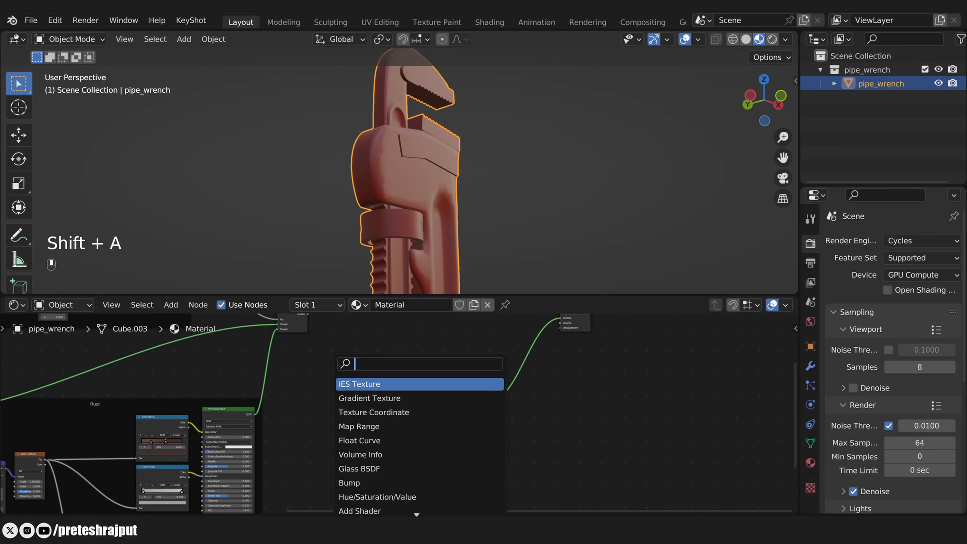
pyautogui.write('noise')
pyautogui.press('Return')
pyautogui.click(360, 401)
pyautogui.hotkey('ctrl', 't')
pyautogui.moveTo(352, 363); pyautogui.dragTo(442, 448)
# - Insert a Color Ramp into the link from the noise Fac to the red shader's Roughness and preview the ramp's output
pyautogui.hotkey('shift', 'a')
pyautogui.click(403, 388)
pyautogui.write('ramp')
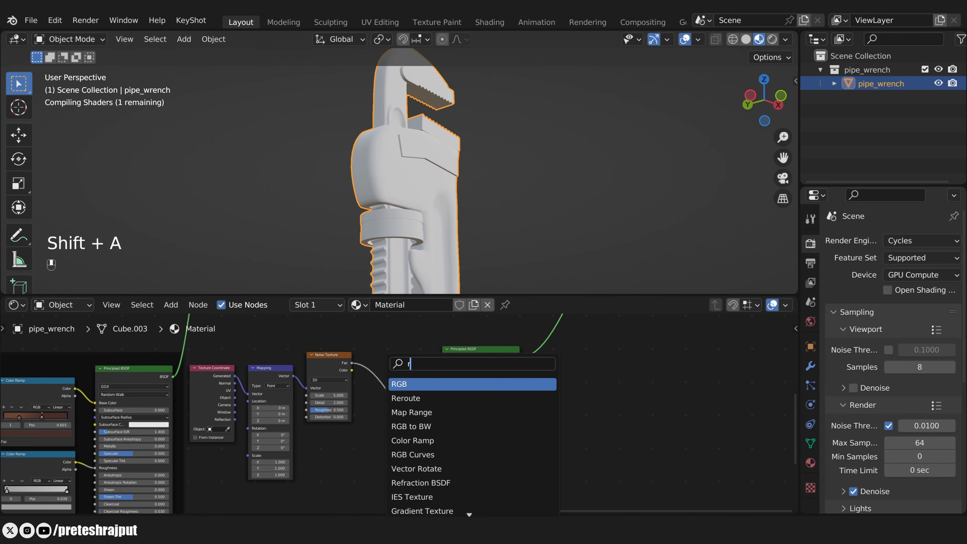
pyautogui.press('Return')
pyautogui.click(385, 377)
pyautogui.scroll(6, 396, 410)
pyautogui.keyDown('ctrl'); pyautogui.keyDown('shift'); pyautogui.click(423, 369); pyautogui.keyUp('shift'); pyautogui.keyUp('ctrl')
# - Set the X scale of the red shader's Mapping node to 0.5
pyautogui.moveTo(300, 480); pyautogui.dragTo(400, 448, button='middle')
pyautogui.doubleClick(293, 458)
pyautogui.write('.5')
pyautogui.press('Return')
# - Tighten the roughness Color Ramp by moving its black stop to about 0.316 and its white stop to about 0.849
pyautogui.moveTo(447, 415); pyautogui.dragTo(370, 473, button='middle')
pyautogui.moveTo(396, 415); pyautogui.dragTo(430, 414)
pyautogui.moveTo(502, 415); pyautogui.dragTo(486, 415)
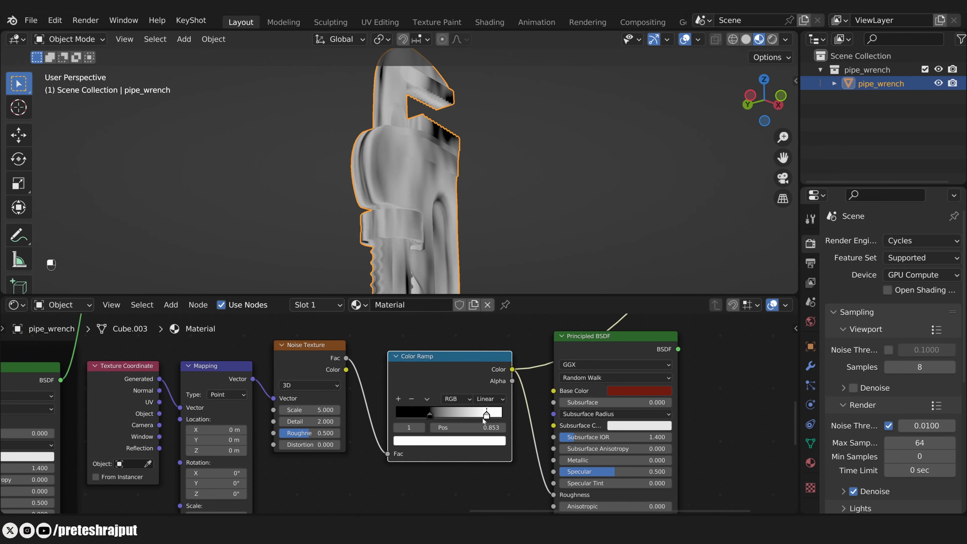
# - Set the red shader's Noise Texture scale to 27.3, detail to 3.7 and roughness to 0.727
pyautogui.moveTo(309, 410); pyautogui.dragTo(479, 410)
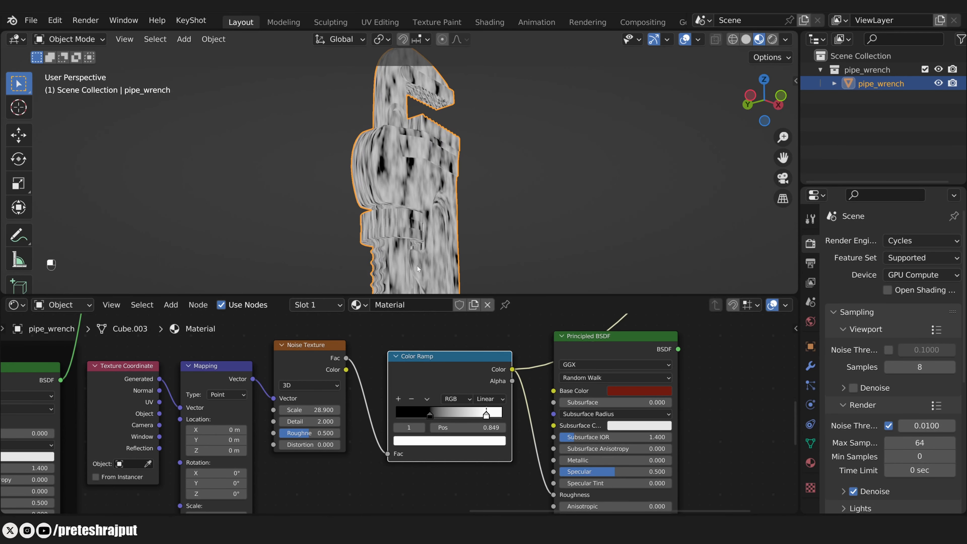
pyautogui.moveTo(385, 228); pyautogui.dragTo(423, 227, button='middle')
pyautogui.moveTo(319, 410)
pyautogui.mouseDown()
pyautogui.moveTo(232, 410)
pyautogui.moveTo(331, 421)
pyautogui.moveTo(317, 410)
pyautogui.moveTo(319, 421)
pyautogui.mouseUp()
pyautogui.moveTo(311, 433); pyautogui.dragTo(325, 433)
# - Reconnect the red Principled BSDF to the Material Output to preview its roughness on the wrench
pyautogui.scroll(-12, 380, 431)
pyautogui.keyDown('ctrl'); pyautogui.keyDown('shift'); pyautogui.click(431, 393); pyautogui.keyUp('shift'); pyautogui.keyUp('ctrl')
pyautogui.moveTo(412, 204)
pyautogui.mouseDown(button='middle')
pyautogui.moveTo(407, 179)
pyautogui.moveTo(422, 198)
pyautogui.mouseUp(button='middle')
pyautogui.scroll(6, 426, 178)
pyautogui.scroll(-2, 422, 198)
pyautogui.scroll(10, 377, 413)
# - Change the roughness Color Ramp's black stop to medium gray and its white stop to light gray
pyautogui.moveTo(364, 412); pyautogui.dragTo(381, 471, button='middle')
pyautogui.click(358, 443)
pyautogui.click(356, 462)
pyautogui.moveTo(398, 404); pyautogui.dragTo(398, 385)
pyautogui.click(398, 444)
pyautogui.click(394, 462)
pyautogui.click(397, 372)
# - Add a Bump node, feeding the noise Fac into its Height and its Normal into the red Principled BSDF's Normal
pyautogui.moveTo(540, 236); pyautogui.dragTo(449, 290, button='middle')
pyautogui.scroll(-5, 517, 233)
pyautogui.scroll(-3, 382, 413)
pyautogui.hotkey('shift', 'a')
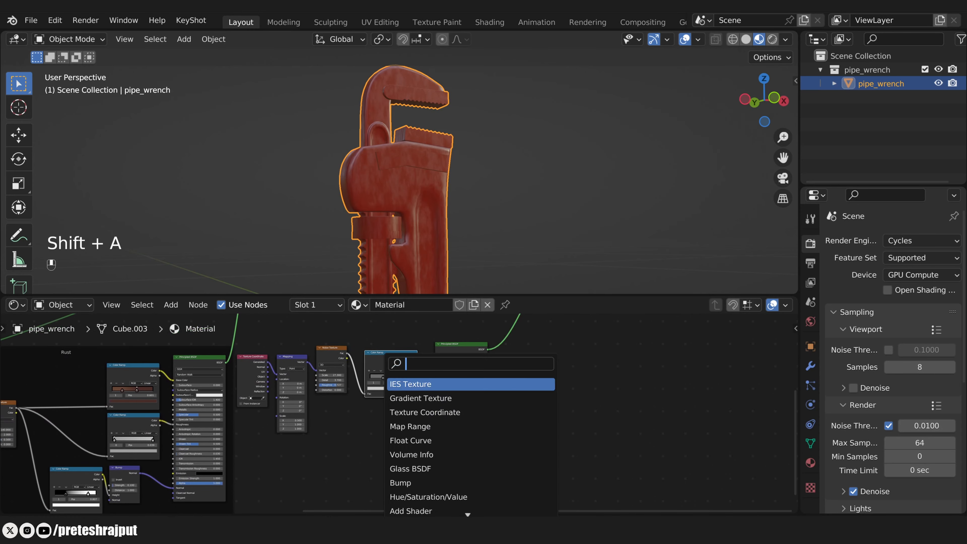
pyautogui.write('bump')
pyautogui.press('Return')
pyautogui.scroll(2, 362, 409)
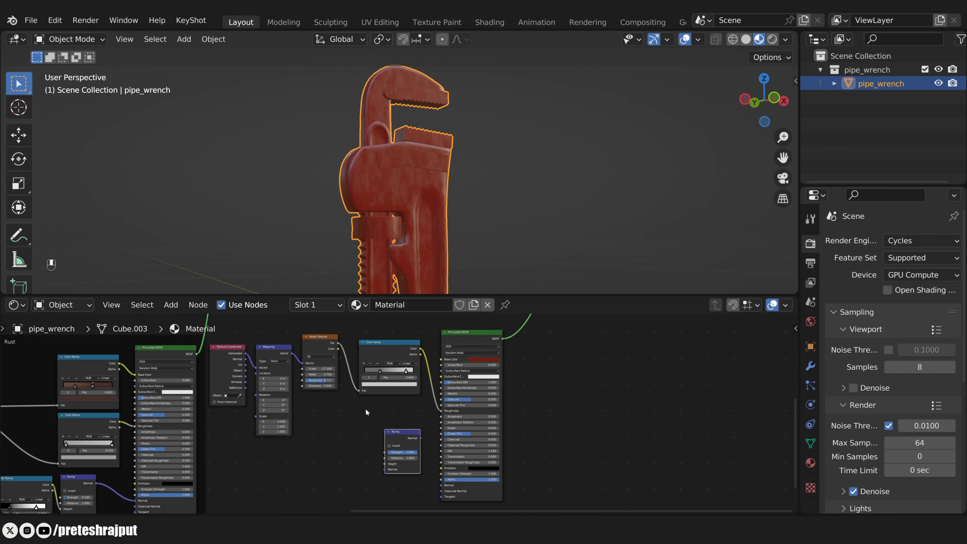
pyautogui.moveTo(333, 337); pyautogui.dragTo(381, 466)
pyautogui.moveTo(404, 433); pyautogui.dragTo(390, 438)
pyautogui.moveTo(424, 459); pyautogui.dragTo(423, 442, button='middle')
pyautogui.moveTo(408, 428); pyautogui.dragTo(444, 474)
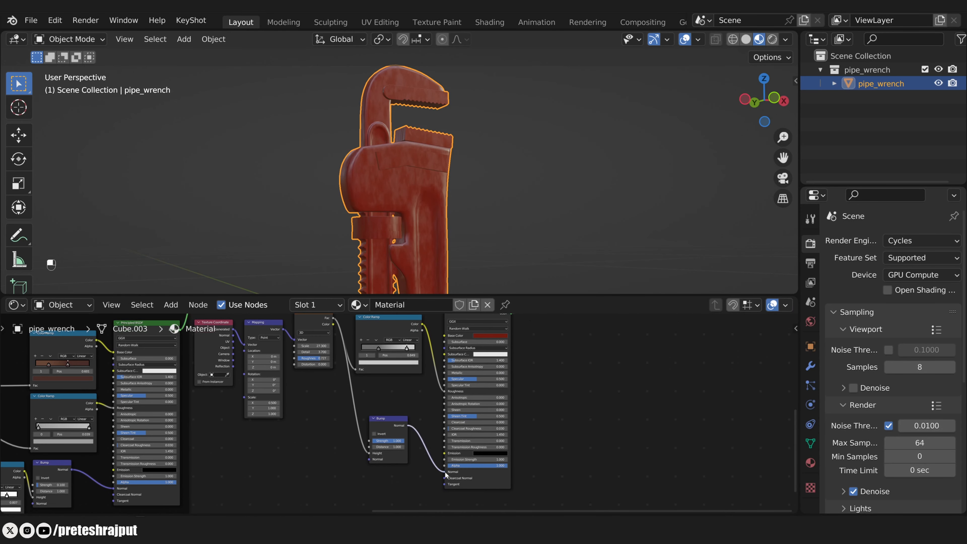
# - Try a duplicate of the roughness Color Ramp between the noise Fac and the Bump node's Height
pyautogui.moveTo(426, 404); pyautogui.dragTo(443, 423, button='middle')
pyautogui.click(414, 340)
pyautogui.hotkey('shift', 'd')
pyautogui.click(415, 403)
# - Set the red shader's Bump strength to 0.01
pyautogui.scroll(2, 411, 401)
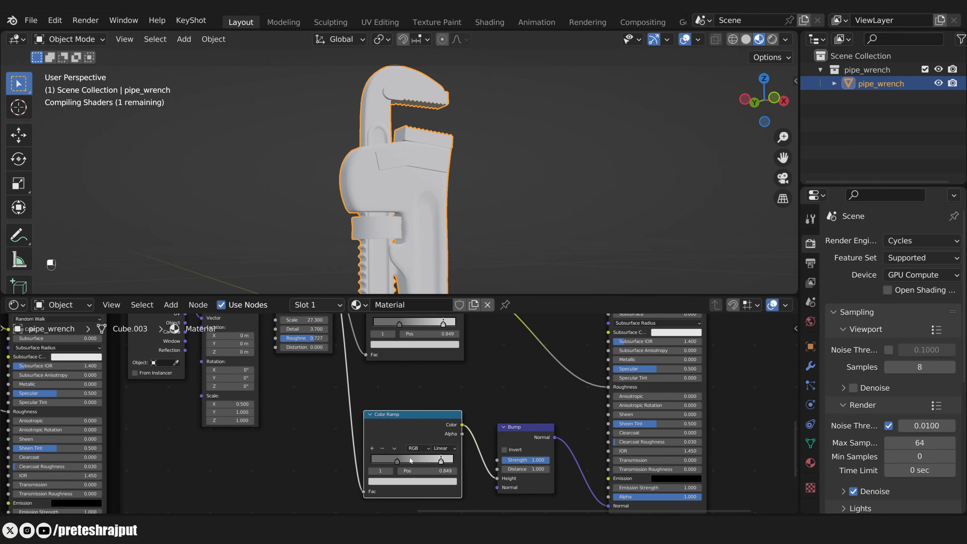
pyautogui.click(397, 460)
pyautogui.write('0.01')
pyautogui.press('Return')
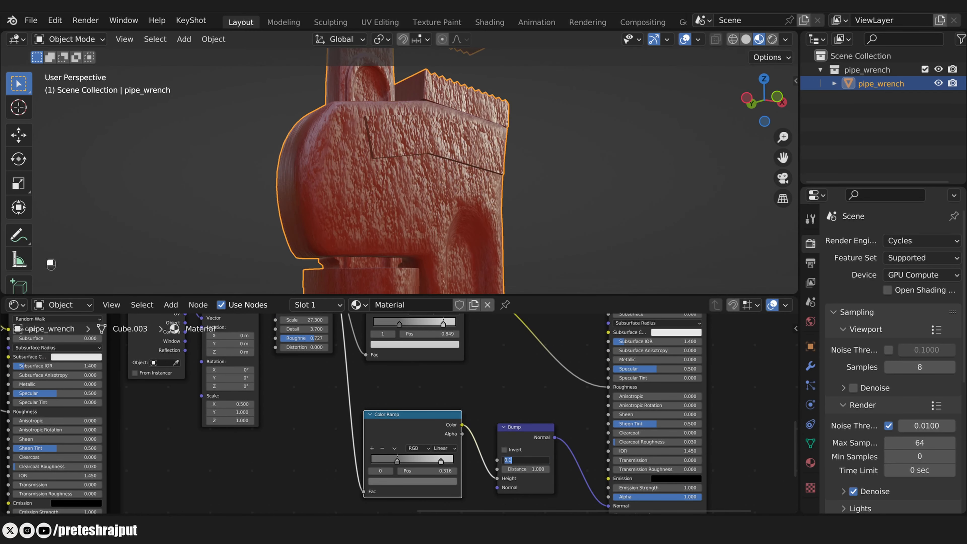
pyautogui.scroll(1, 486, 203)
# - Pull the duplicated Color Ramp out of the Bump's Height link and delete it
pyautogui.keyDown('alt'); pyautogui.moveTo(423, 425); pyautogui.dragTo(344, 459); pyautogui.keyUp('alt')
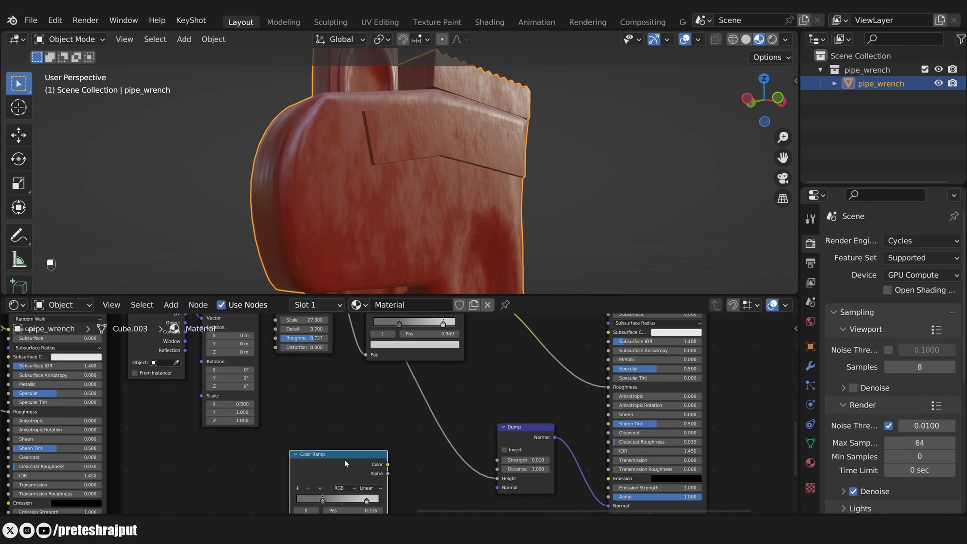
pyautogui.moveTo(454, 262); pyautogui.dragTo(466, 270, button='middle')
pyautogui.press('Delete')
# - Space out the red shader's nodes and join them all, including its Principled BSDF, into a frame
pyautogui.scroll(-7, 445, 380)
pyautogui.moveTo(420, 337); pyautogui.dragTo(469, 333)
pyautogui.scroll(-3, 456, 337)
pyautogui.moveTo(357, 347); pyautogui.dragTo(309, 357)
pyautogui.scroll(-3, 308, 358)
pyautogui.moveTo(310, 358); pyautogui.dragTo(290, 385, button='middle')
pyautogui.moveTo(294, 375); pyautogui.dragTo(502, 492)
pyautogui.hotkey('ctrl', 'j')
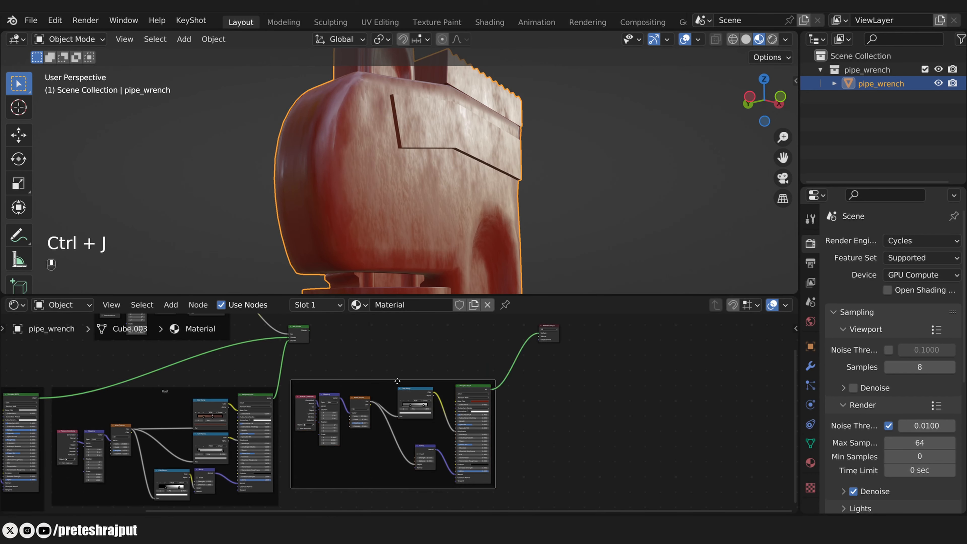
# - Label the red shader's frame "Paint" and shift it slightly in the node graph
pyautogui.press('F2')
pyautogui.write('Paint')
pyautogui.press('Return')
pyautogui.moveTo(392, 382); pyautogui.dragTo(392, 390)
pyautogui.click(502, 433)
pyautogui.scroll(6, 498, 433)
pyautogui.moveTo(499, 433)
pyautogui.keyDown('shift'); pyautogui.mouseDown(button='middle')
pyautogui.moveTo(570, 416)
pyautogui.moveTo(572, 395)
pyautogui.mouseUp(button='middle'); pyautogui.keyUp('shift')
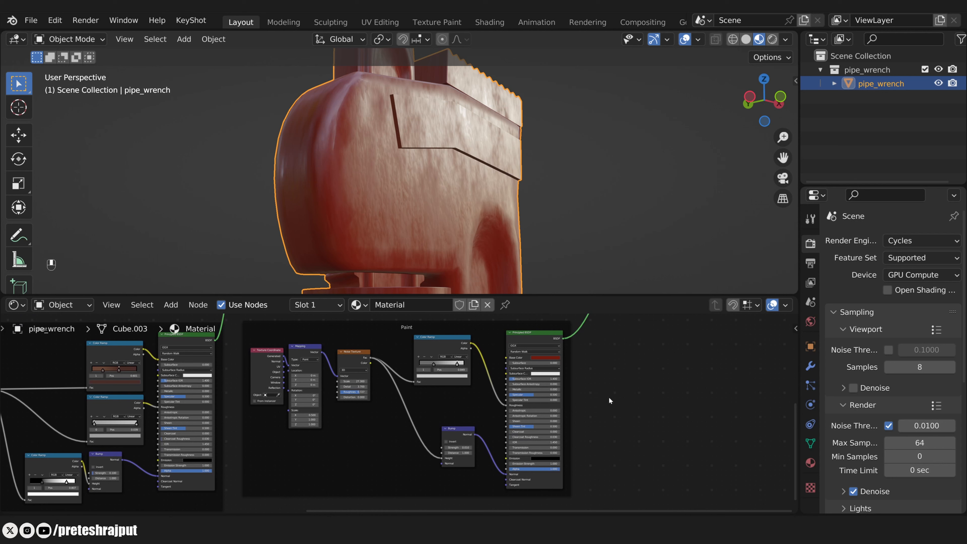
# - Duplicate the Mix Shader and link the Base and Rust mix into the duplicate's second Shader input
pyautogui.scroll(-4, 233, 430)
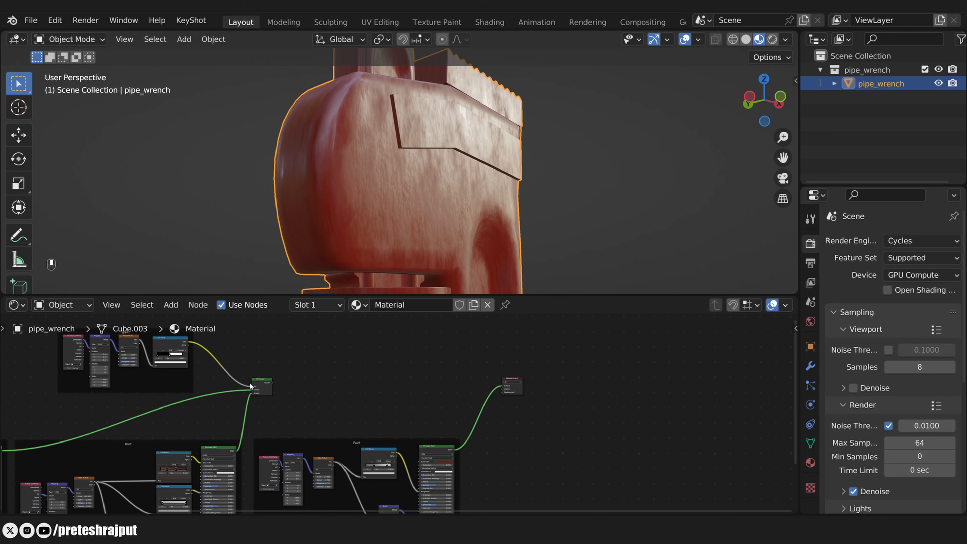
pyautogui.hotkey('shift', 'd')
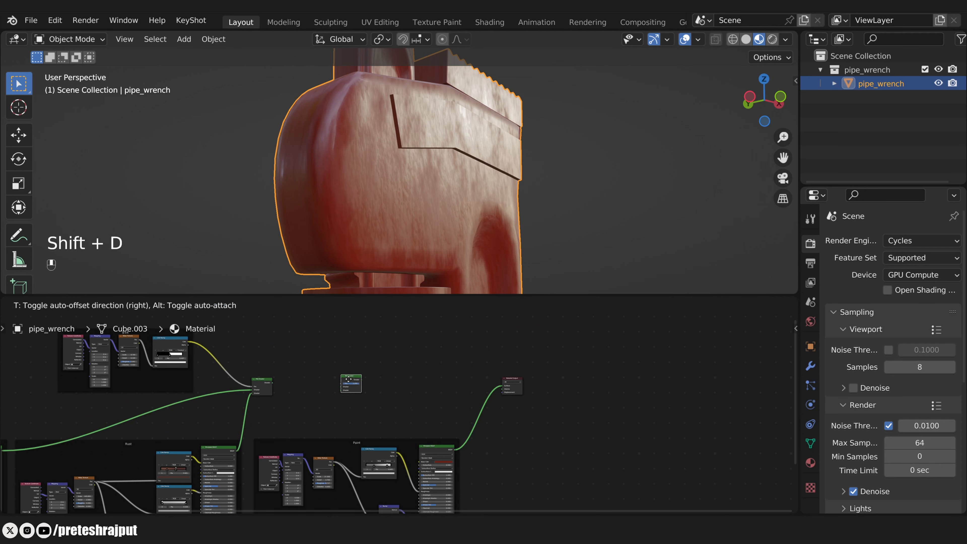
pyautogui.click(348, 378)
pyautogui.scroll(3, 282, 391)
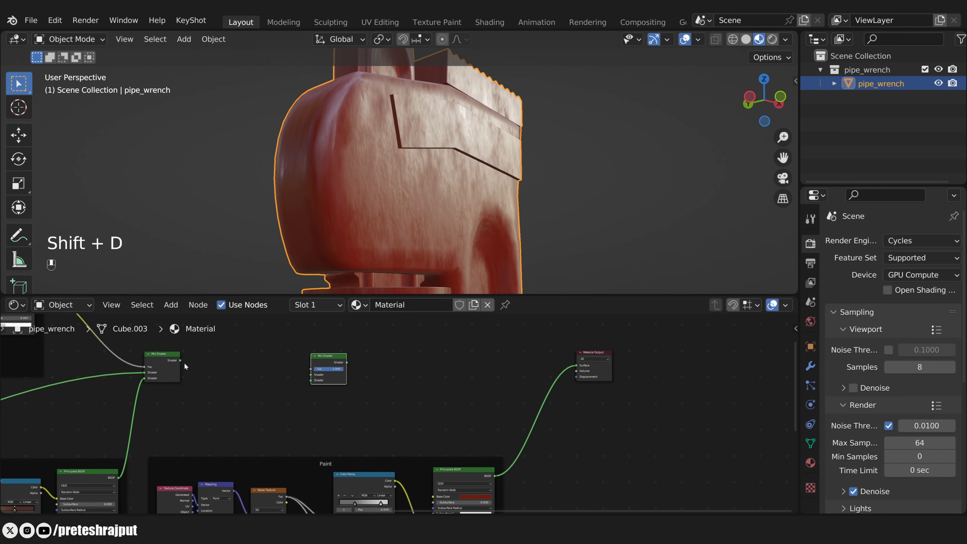
pyautogui.moveTo(180, 360); pyautogui.dragTo(309, 381)
pyautogui.hotkey('ctrl', 'z')
pyautogui.hotkey('ctrl', 'z')
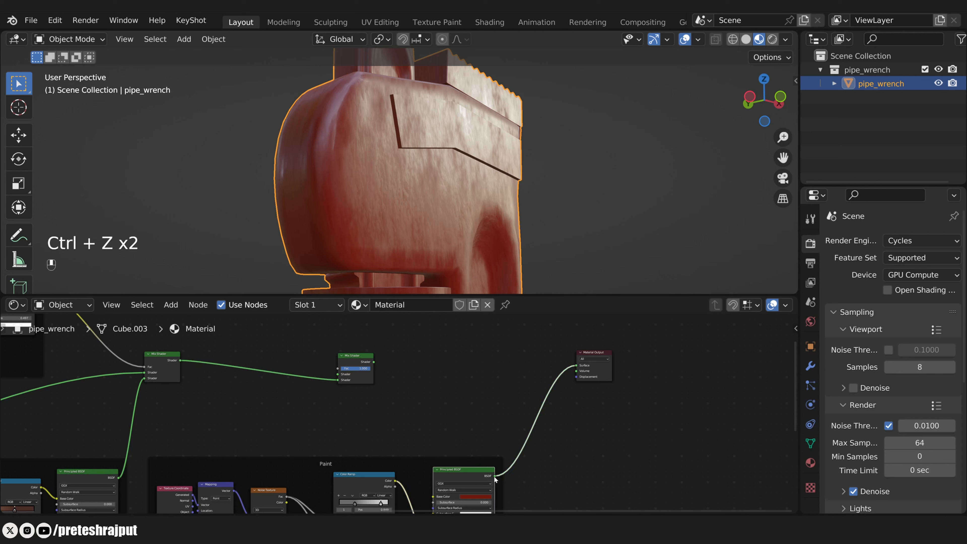
# - Link the Paint Principled BSDF into the new Mix Shader's first Shader input, with the mix feeding the Material Output's Surface
pyautogui.moveTo(494, 476)
pyautogui.mouseDown()
pyautogui.moveTo(485, 423)
pyautogui.moveTo(323, 375)
pyautogui.moveTo(538, 341)
pyautogui.mouseUp()
pyautogui.moveTo(593, 353); pyautogui.dragTo(690, 354)
pyautogui.moveTo(537, 343); pyautogui.dragTo(674, 367)
pyautogui.scroll(3, 586, 339)
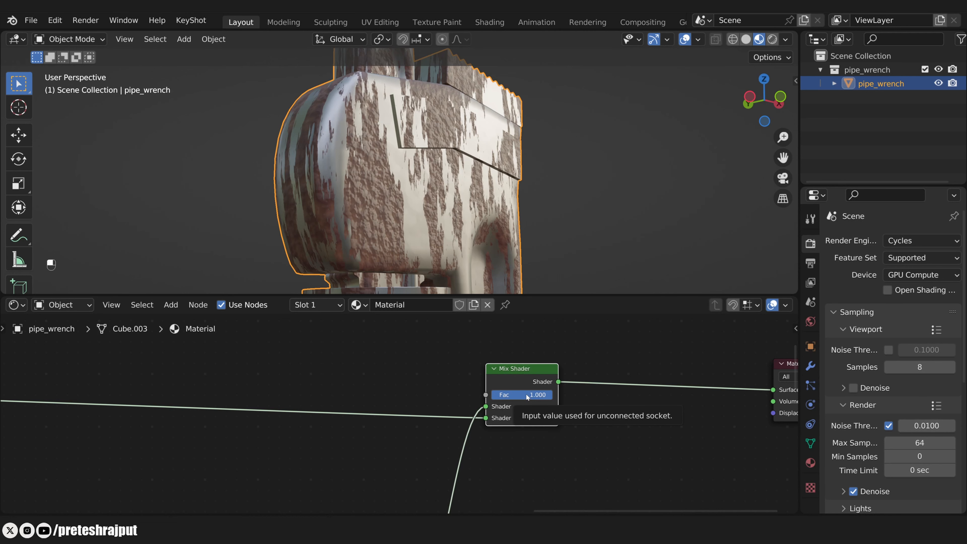
# - Try a duplicate of the B+R noise mask frame as the Fac of the new Mix Shader, comparing it muted and unmuted
pyautogui.scroll(-5, 527, 397)
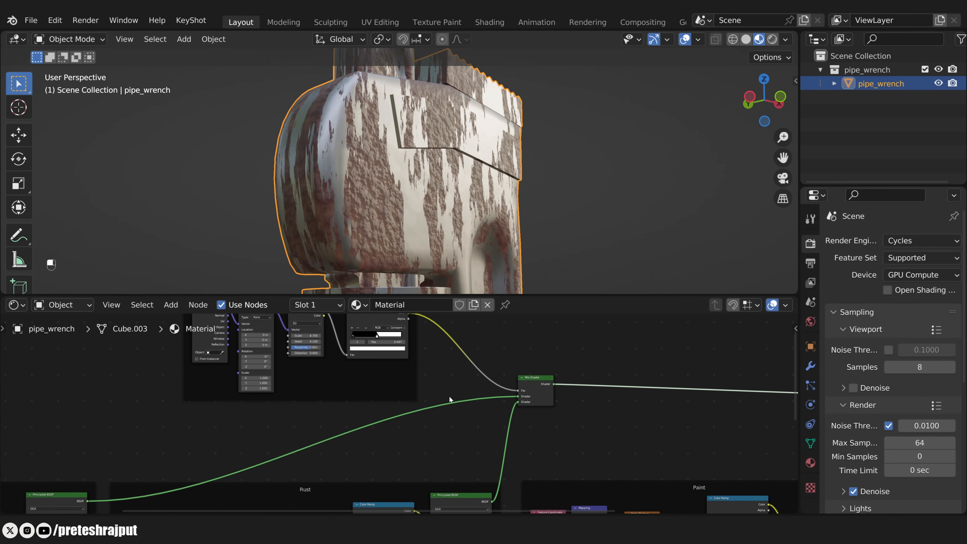
pyautogui.moveTo(421, 434); pyautogui.dragTo(428, 441, button='middle')
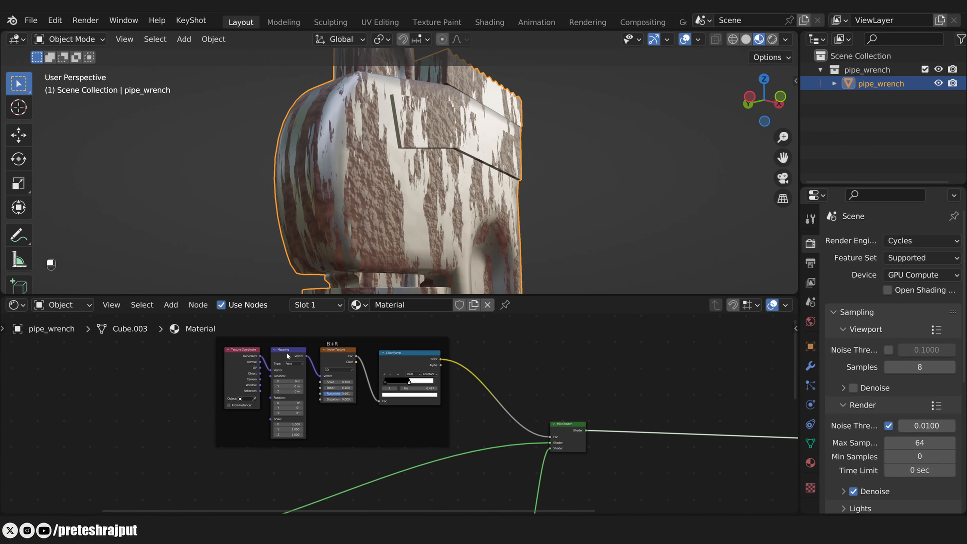
pyautogui.scroll(-1, 286, 352)
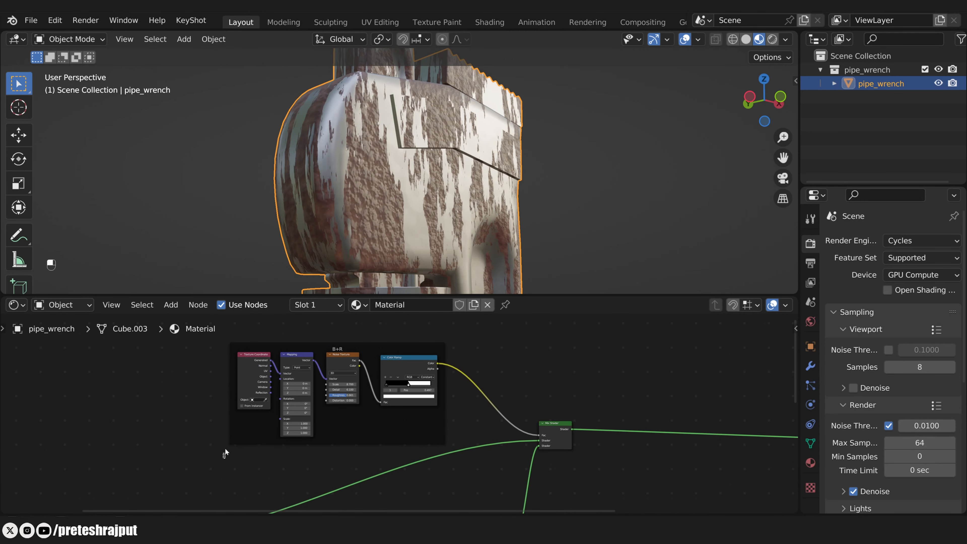
pyautogui.moveTo(224, 448); pyautogui.dragTo(440, 336)
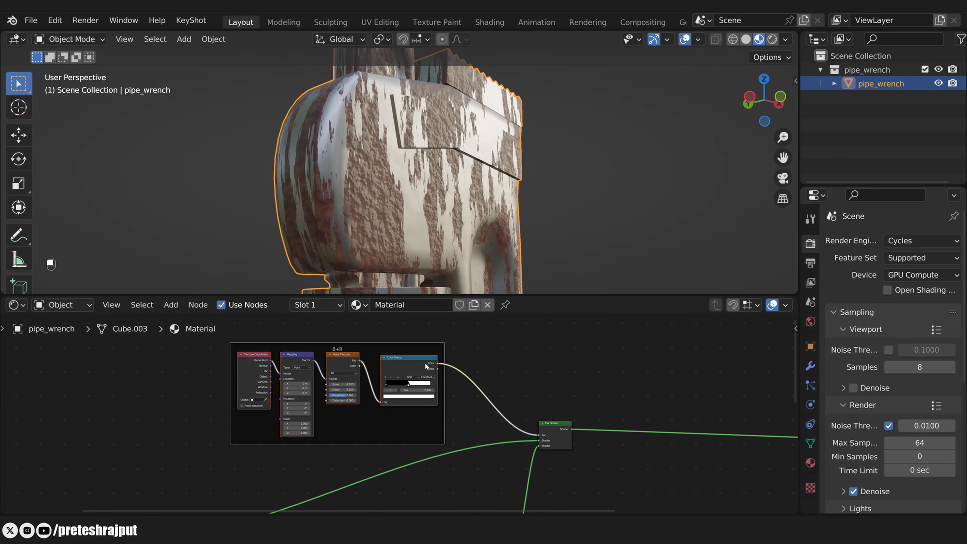
pyautogui.hotkey('shift', 'd')
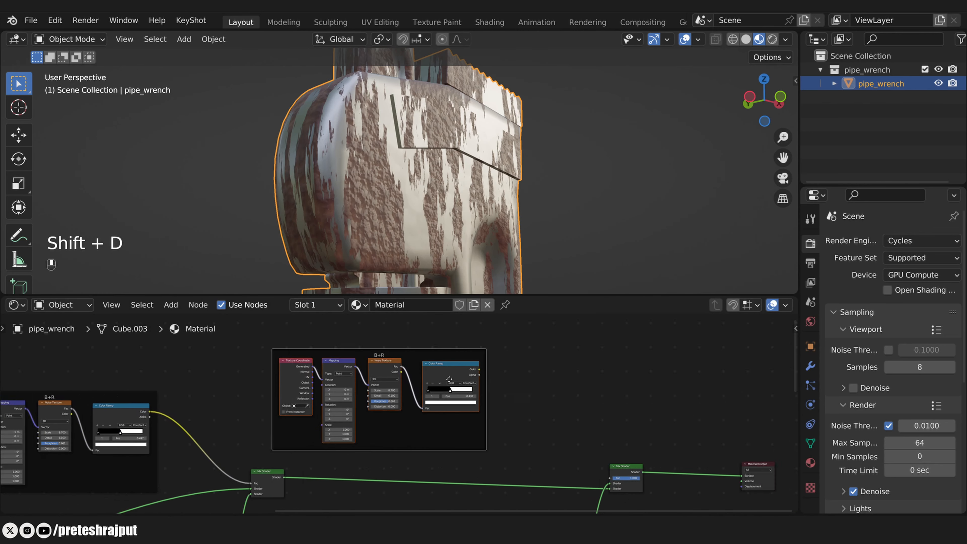
pyautogui.moveTo(449, 379); pyautogui.dragTo(248, 364, button='middle')
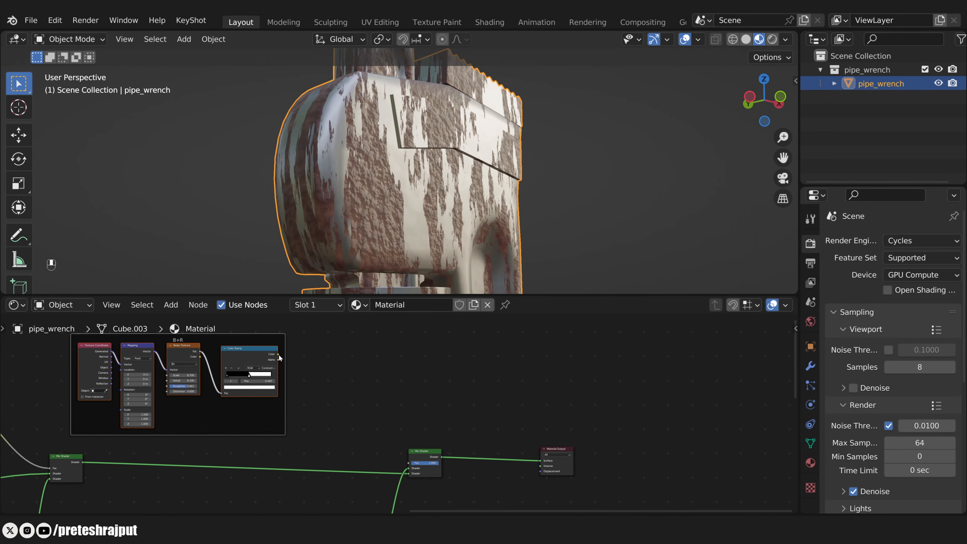
pyautogui.moveTo(279, 357); pyautogui.dragTo(409, 463)
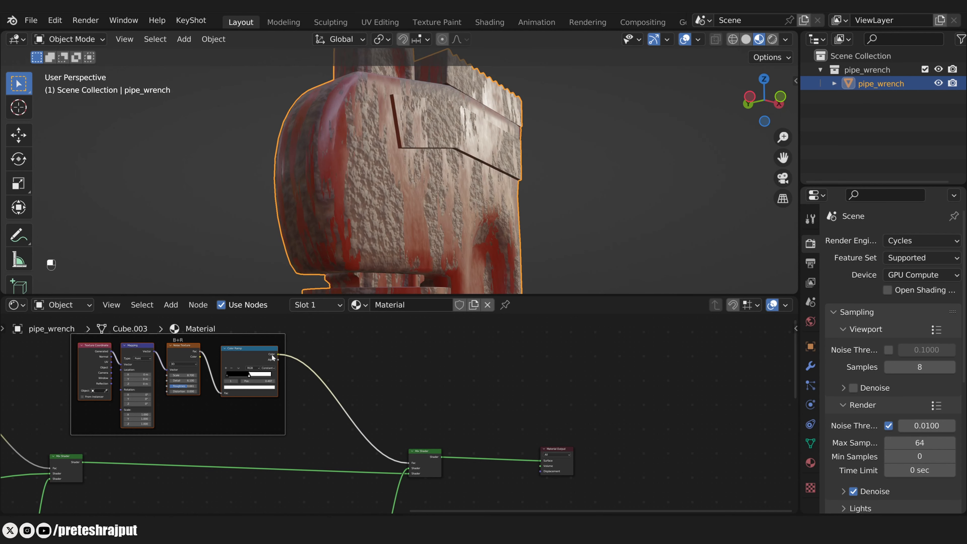
pyautogui.press('m')
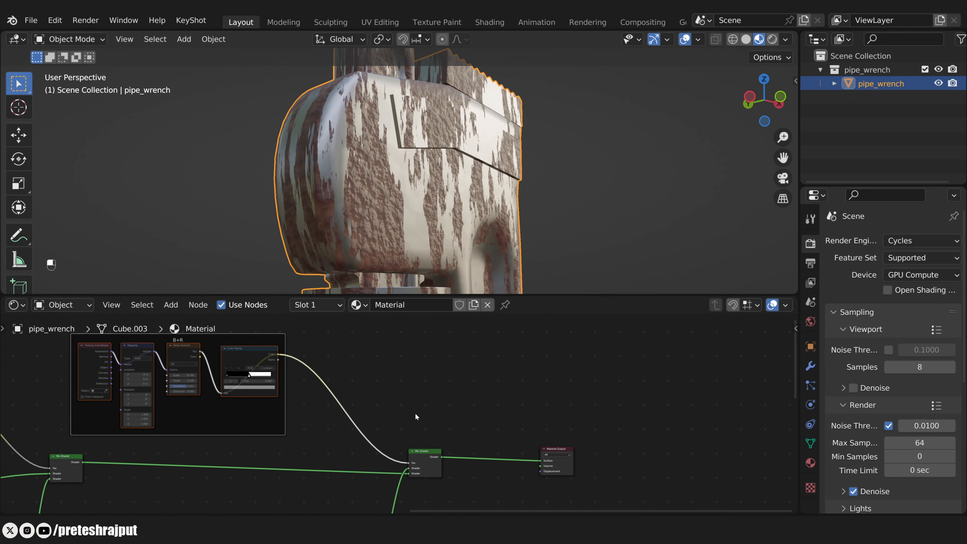
pyautogui.press('m')
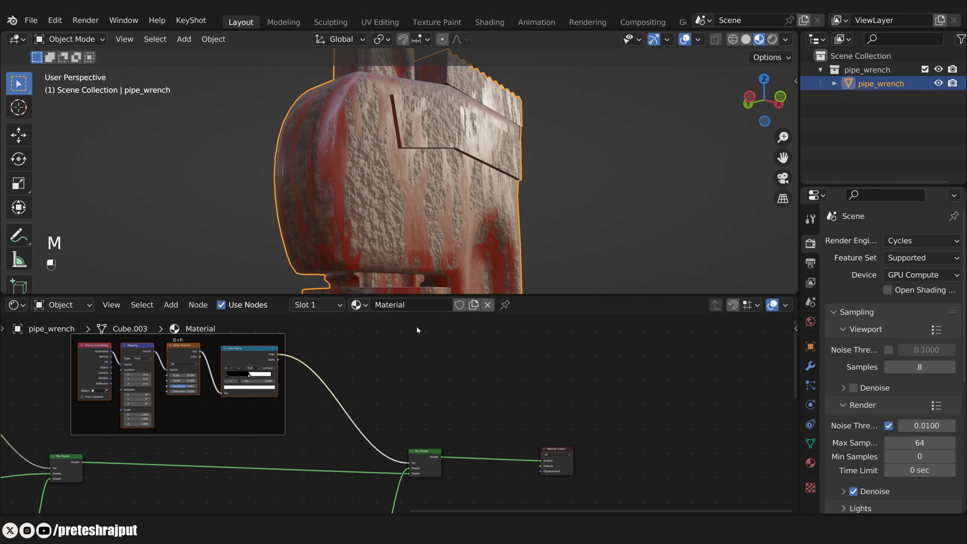
# - Try a different Noise Texture Scale in the duplicated B+R mask
pyautogui.moveTo(353, 349); pyautogui.dragTo(530, 346, button='middle')
pyautogui.scroll(1, 339, 386)
pyautogui.scroll(6, 337, 386)
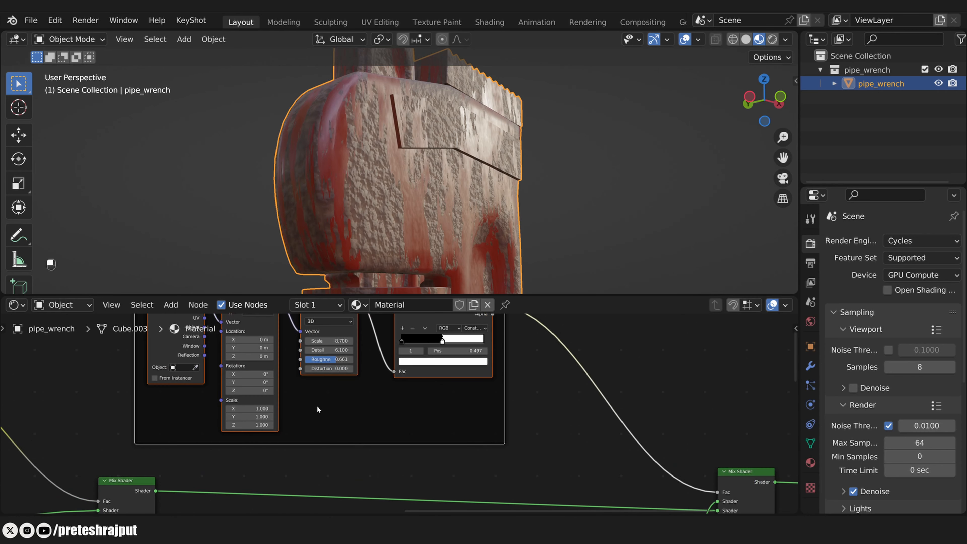
pyautogui.moveTo(326, 397); pyautogui.dragTo(414, 432, button='middle')
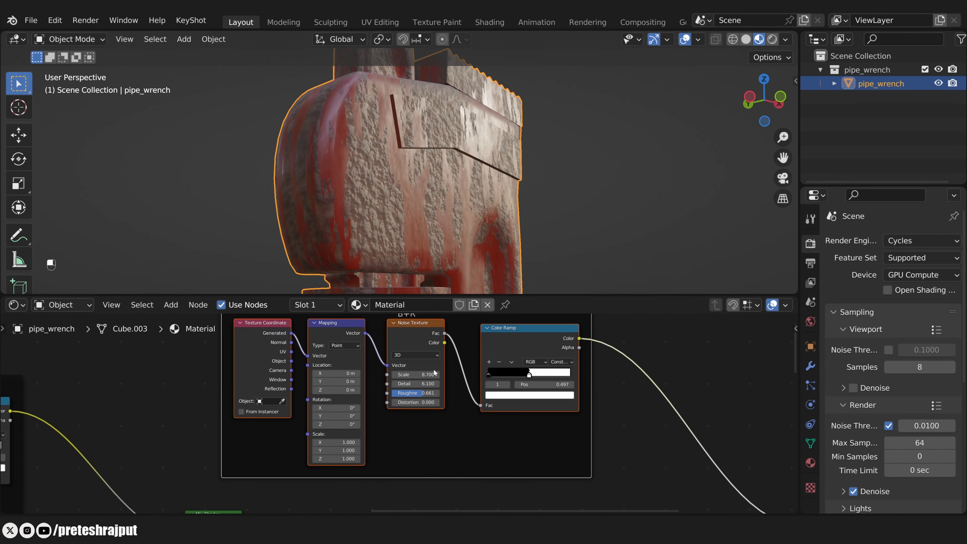
pyautogui.scroll(1, 453, 427)
pyautogui.moveTo(453, 427); pyautogui.dragTo(435, 447, button='middle')
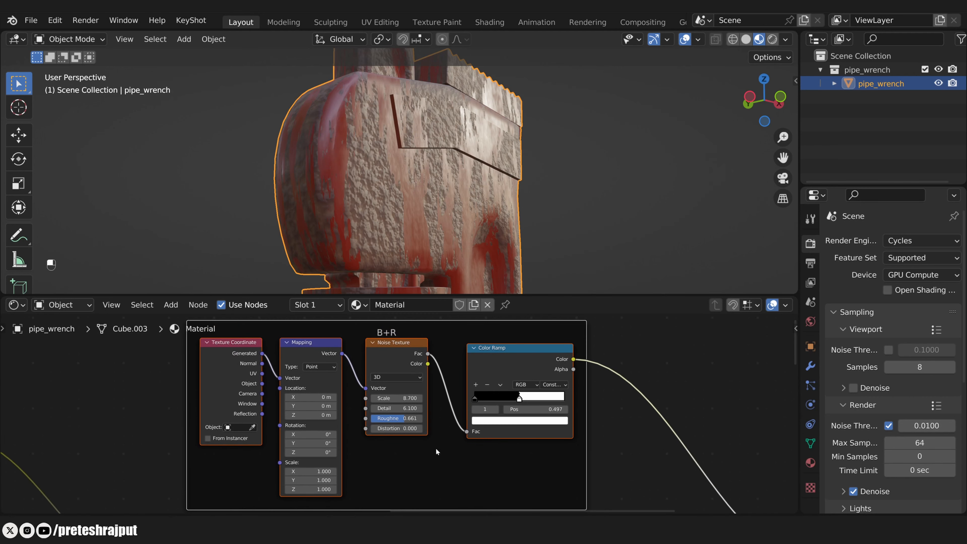
pyautogui.moveTo(404, 396); pyautogui.dragTo(416, 396)
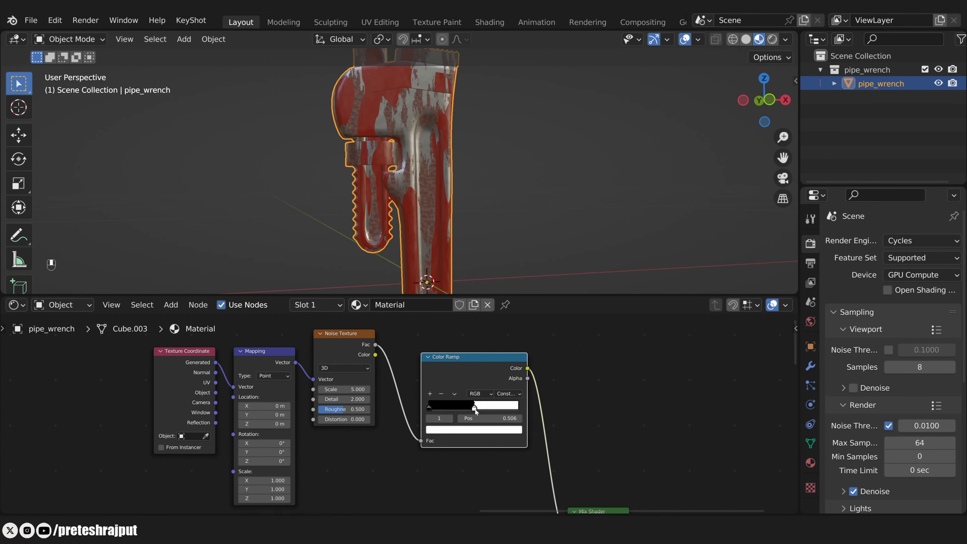
# - Set the paint mask Color Ramp's white stop to 0.509 and black stop to 0.377, trying Linear interpolation before returning to Constant
pyautogui.moveTo(475, 409); pyautogui.dragTo(475, 410)
pyautogui.click(508, 394)
pyautogui.click(510, 424)
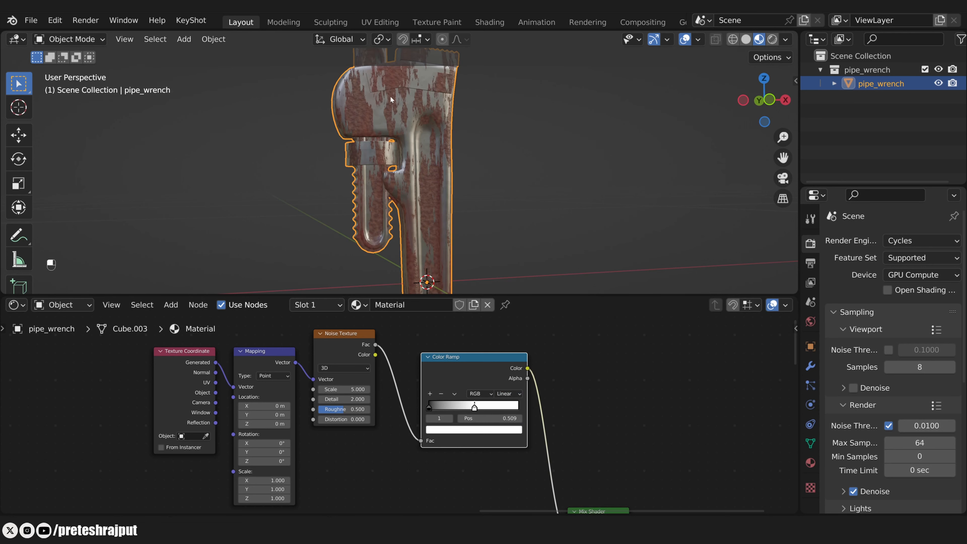
pyautogui.moveTo(431, 406); pyautogui.dragTo(463, 407)
pyautogui.click(508, 394)
pyautogui.click(493, 379)
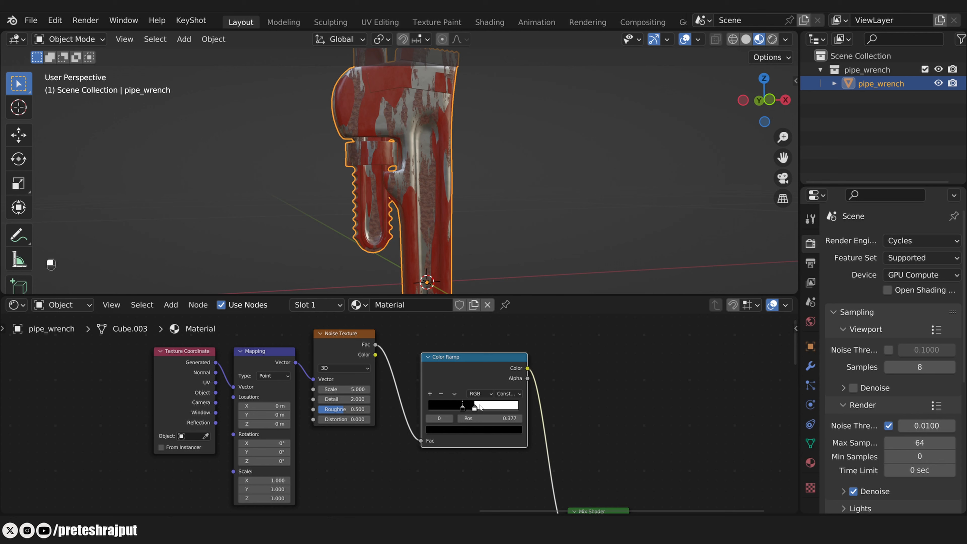
# - Set the paint mask's Mapping Scale X to 0.4 and its Noise Texture to Scale 3.3, Detail 14 and Roughness 0.708
pyautogui.moveTo(463, 147)
pyautogui.mouseDown(button='middle')
pyautogui.moveTo(497, 143)
pyautogui.moveTo(469, 137)
pyautogui.moveTo(480, 138)
pyautogui.moveTo(467, 158)
pyautogui.mouseUp(button='middle')
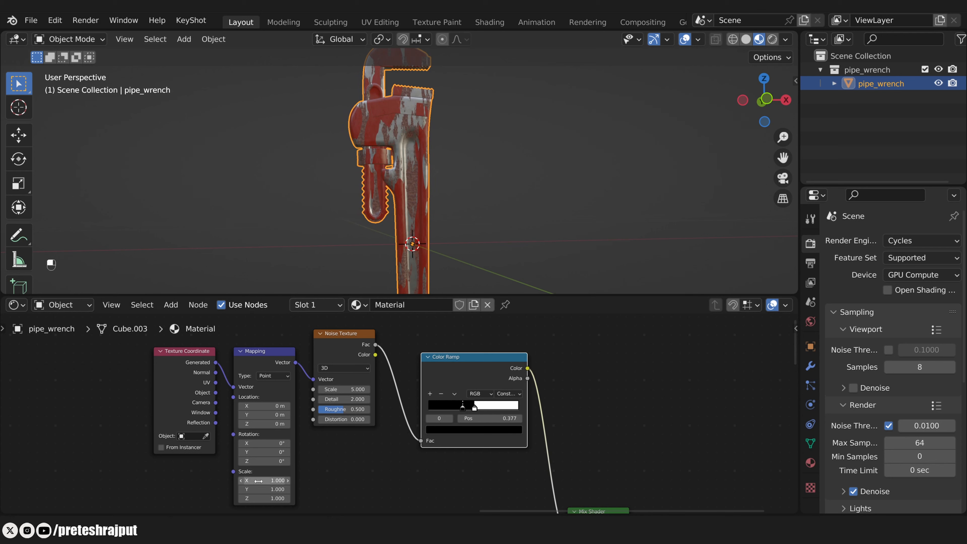
pyautogui.moveTo(258, 480); pyautogui.dragTo(222, 481)
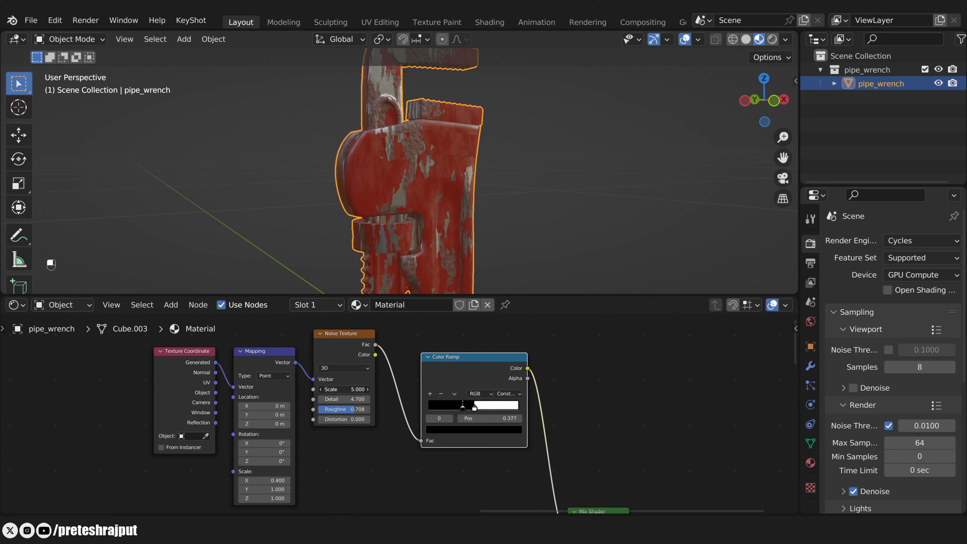
pyautogui.moveTo(343, 389); pyautogui.dragTo(329, 389)
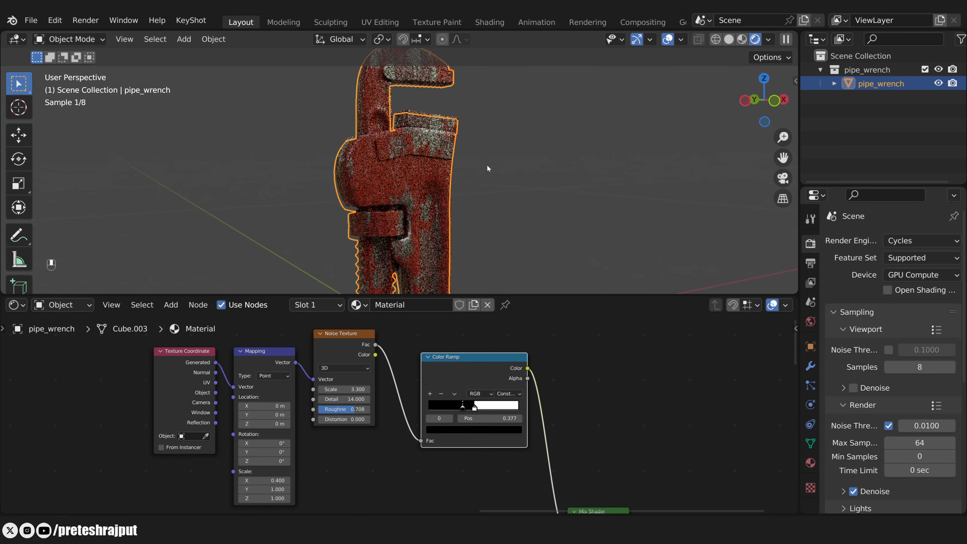
pyautogui.moveTo(480, 160)
pyautogui.mouseDown(button='middle')
pyautogui.moveTo(484, 200)
pyautogui.moveTo(486, 148)
pyautogui.moveTo(494, 161)
pyautogui.moveTo(403, 220)
pyautogui.mouseUp(button='middle')
pyautogui.scroll(3, 487, 148)
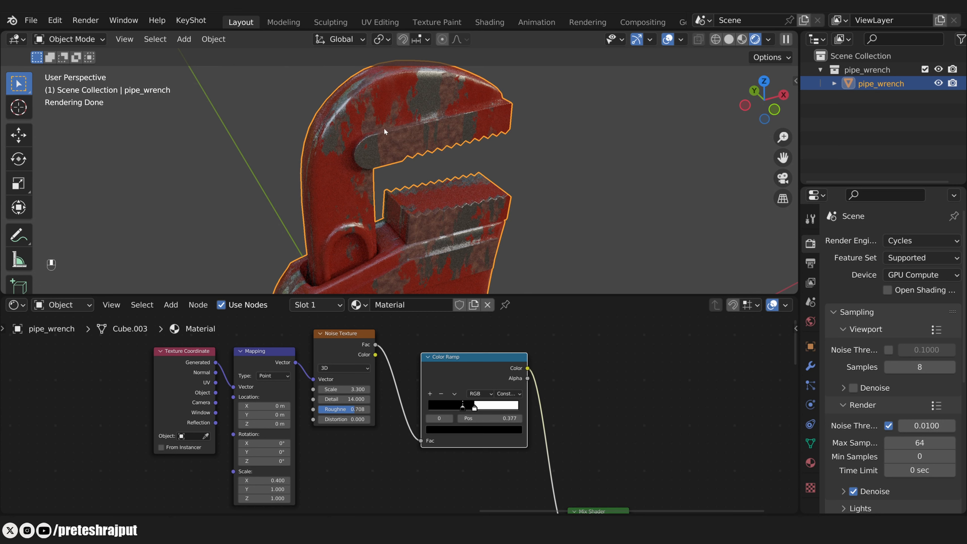
# - Add an Ambient Occlusion node beneath the paint mask's Noise Texture
pyautogui.scroll(-2, 552, 365)
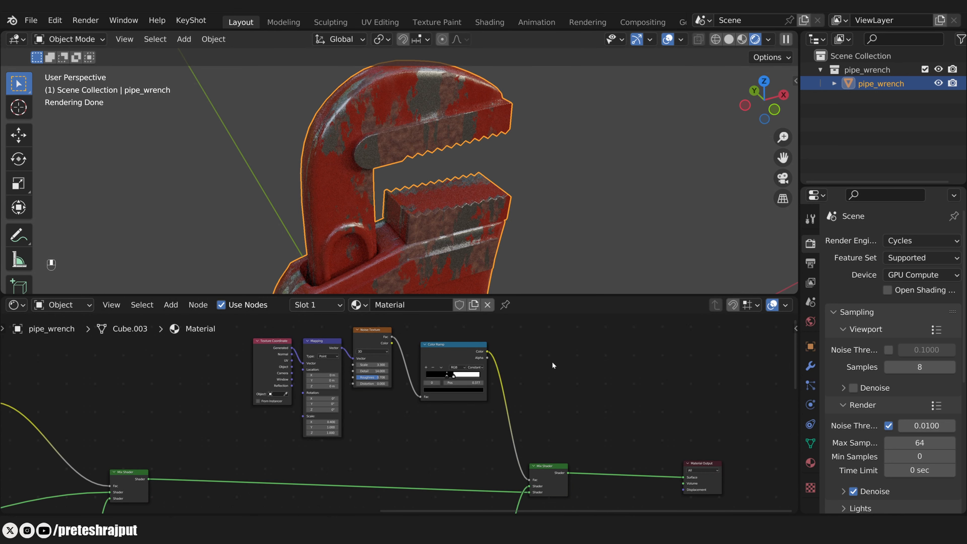
pyautogui.hotkey('shift', 'a')
pyautogui.click(552, 362)
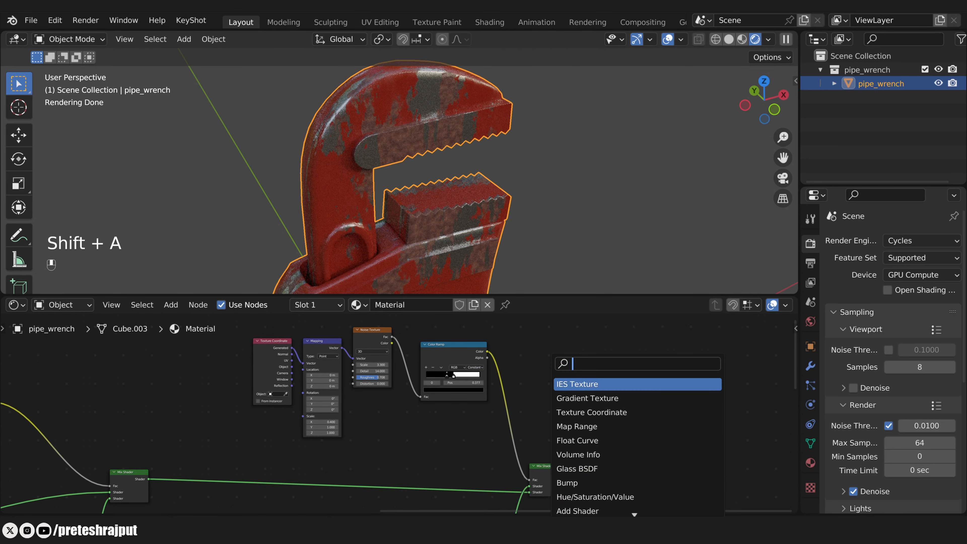
pyautogui.write('ambie')
pyautogui.press('Return')
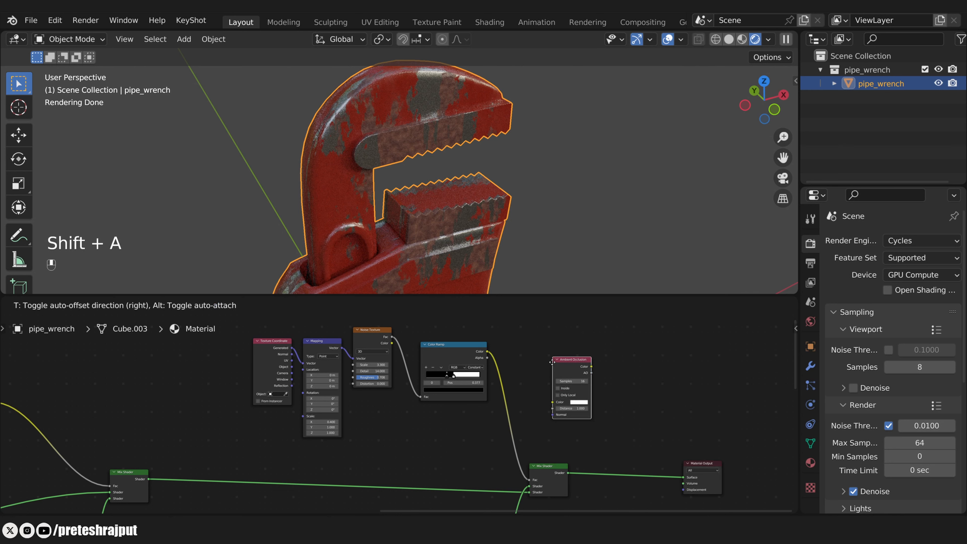
pyautogui.click(353, 412)
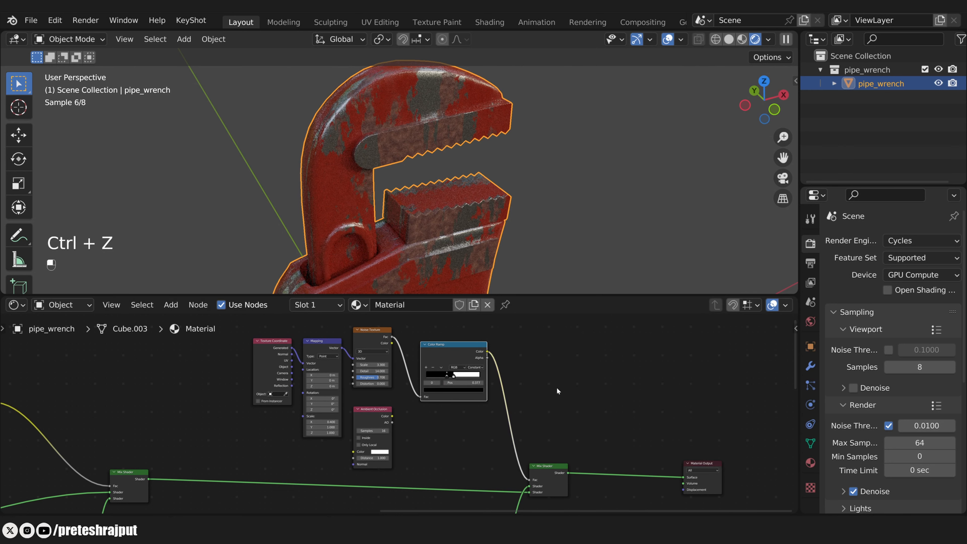
# - Add a Color Ramp beside the Ambient Occlusion node and link the occlusion Color into its Fac
pyautogui.click(446, 430)
pyautogui.hotkey('shift', 'a')
pyautogui.click(396, 372)
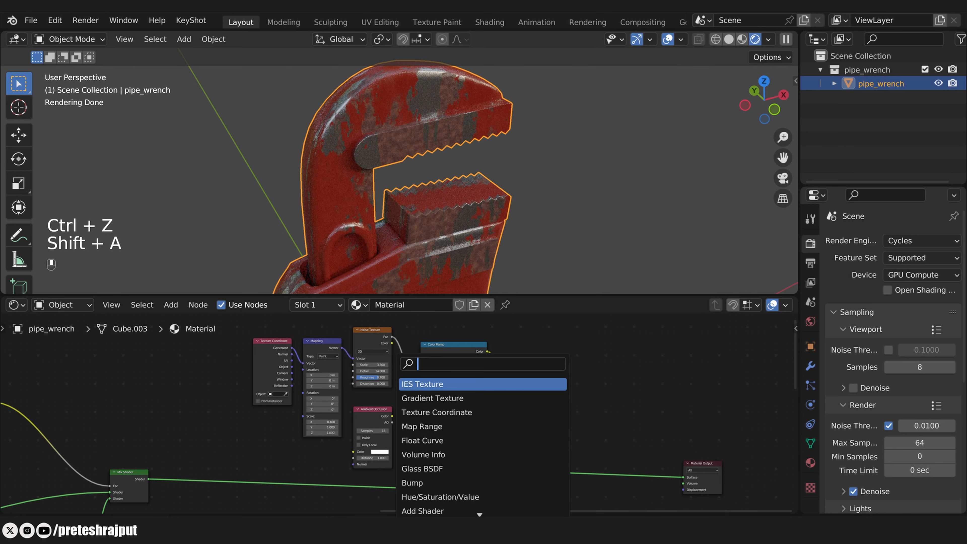
pyautogui.write('ramp')
pyautogui.press('Return')
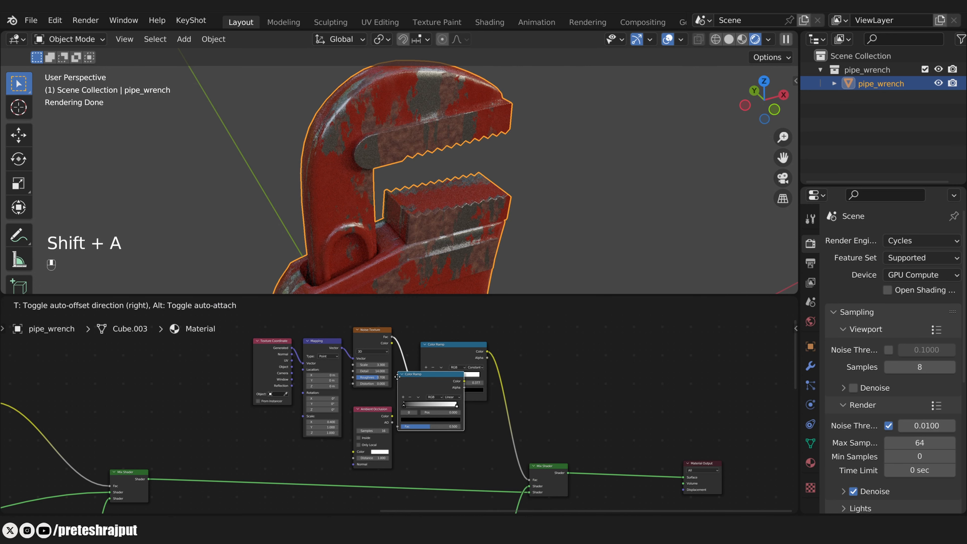
pyautogui.click(409, 412)
pyautogui.scroll(4, 394, 366)
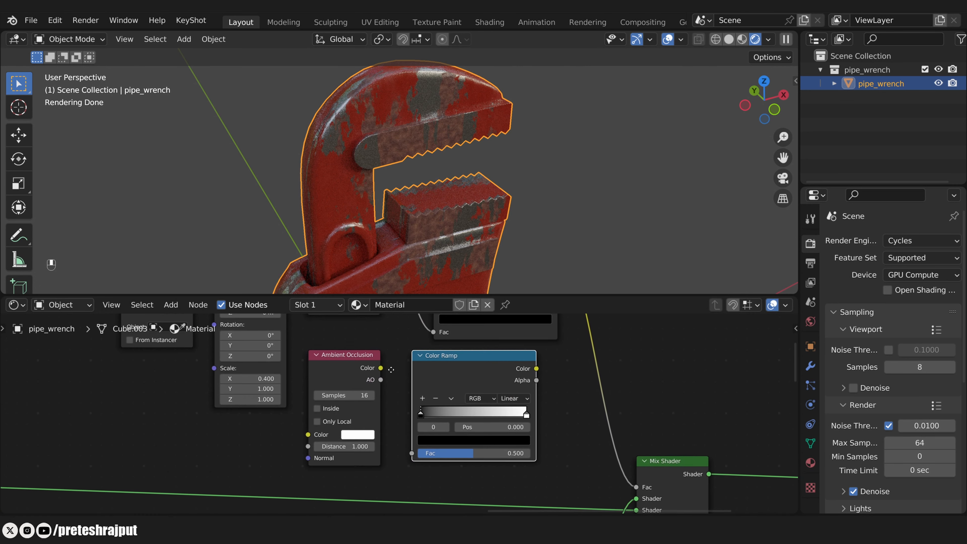
pyautogui.moveTo(381, 352); pyautogui.dragTo(417, 451)
# - Preview the Ambient Occlusion Color Ramp's output on the whole wrench
pyautogui.moveTo(595, 360); pyautogui.dragTo(586, 392, button='middle')
pyautogui.click(449, 381)
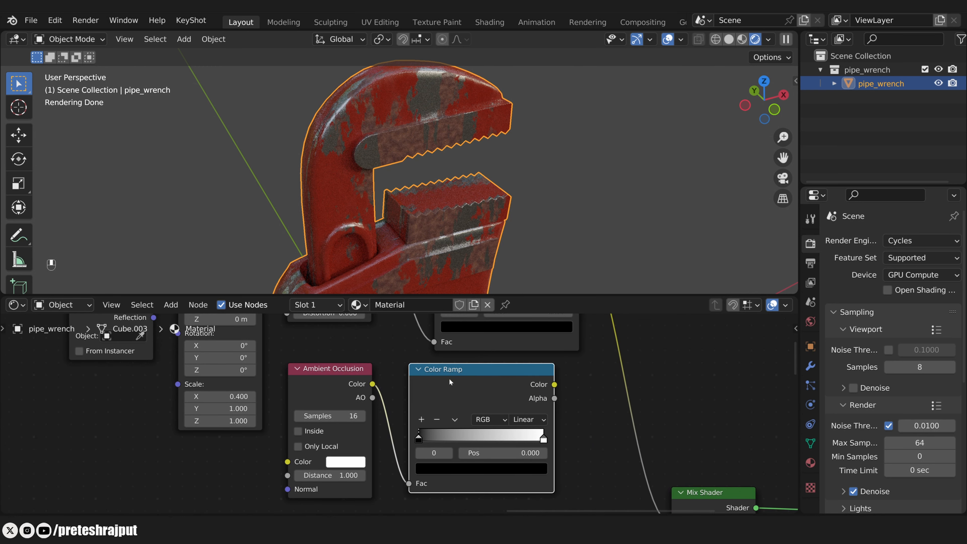
pyautogui.hotkey('shift', 'ctrl')
pyautogui.keyDown('ctrl'); pyautogui.keyDown('shift'); pyautogui.click(470, 382); pyautogui.keyUp('shift'); pyautogui.keyUp('ctrl')
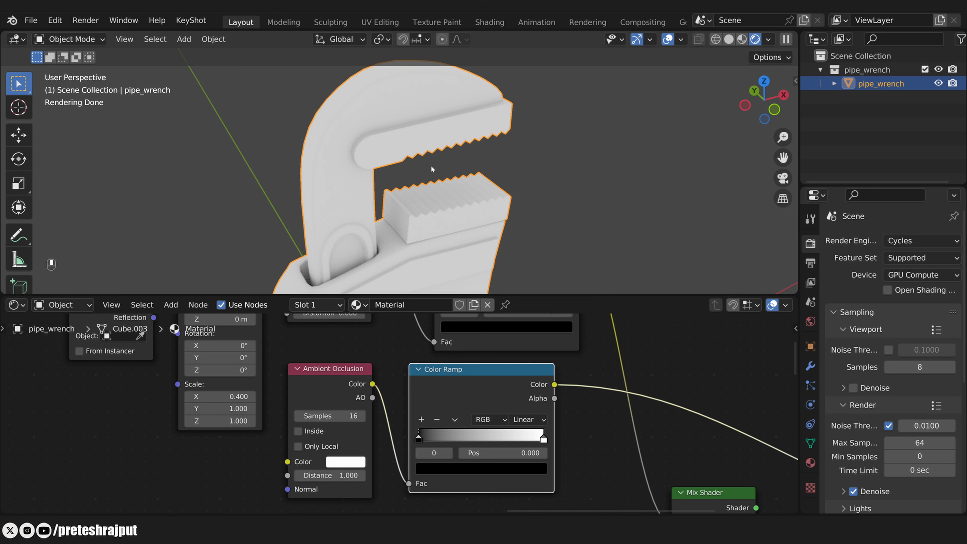
pyautogui.scroll(-6, 446, 196)
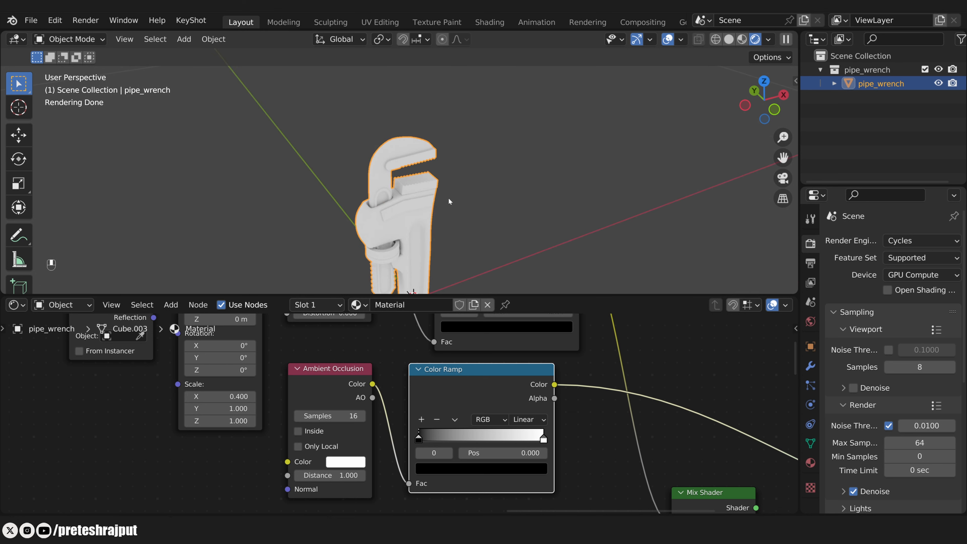
# - Reverse the Ambient Occlusion Color Ramp's stops, placing the white stop at 0.531 and the black stop at about 0.8
pyautogui.moveTo(434, 220); pyautogui.dragTo(443, 203, button='middle')
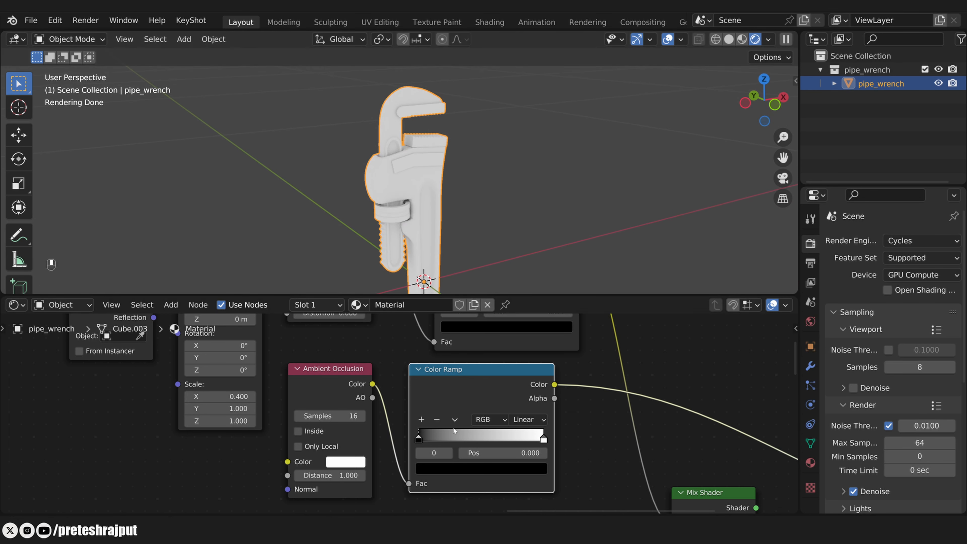
pyautogui.moveTo(418, 441)
pyautogui.mouseDown()
pyautogui.moveTo(489, 439)
pyautogui.moveTo(407, 447)
pyautogui.mouseUp()
pyautogui.moveTo(489, 439); pyautogui.dragTo(567, 438)
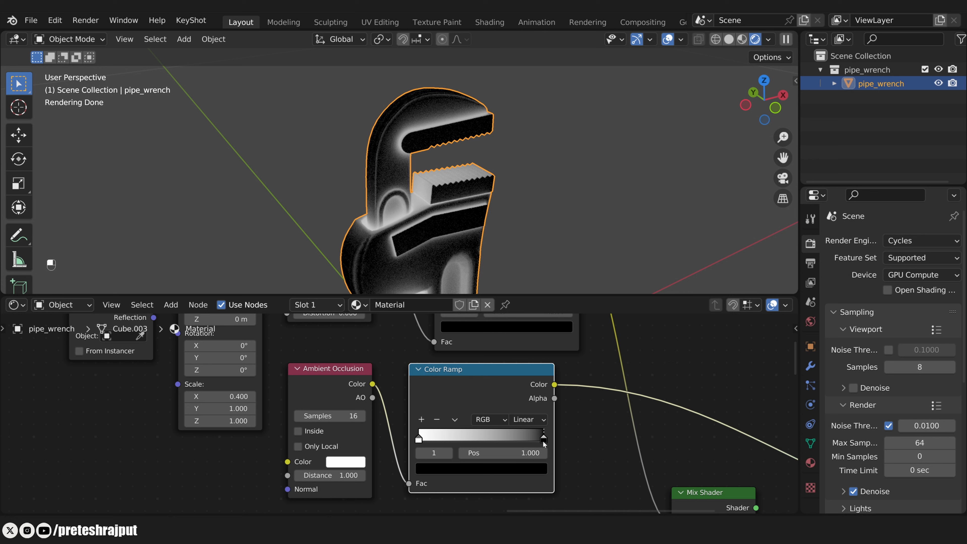
pyautogui.moveTo(543, 441); pyautogui.dragTo(496, 449)
pyautogui.moveTo(486, 450); pyautogui.dragTo(487, 451)
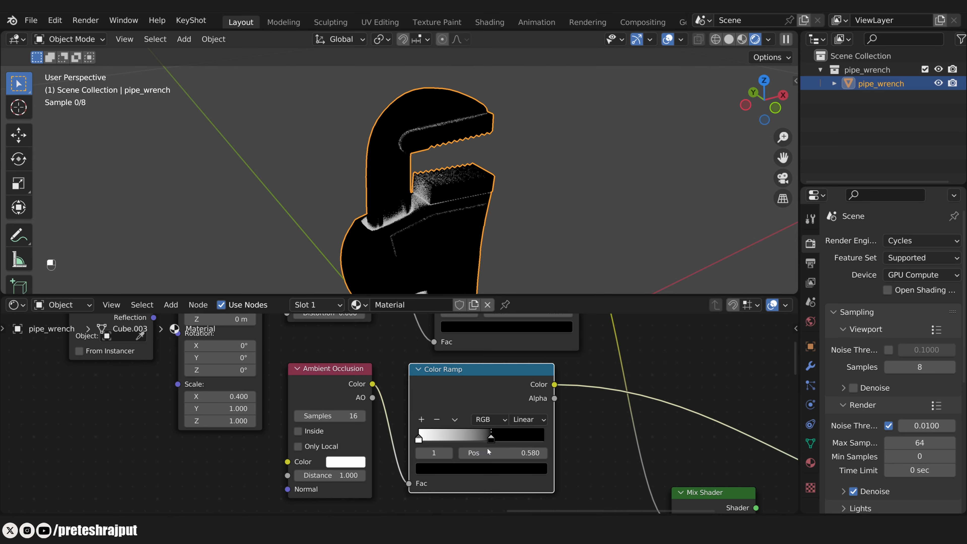
pyautogui.moveTo(437, 228); pyautogui.dragTo(491, 122, button='middle')
pyautogui.moveTo(491, 442); pyautogui.dragTo(507, 442)
pyautogui.moveTo(418, 440); pyautogui.dragTo(484, 429)
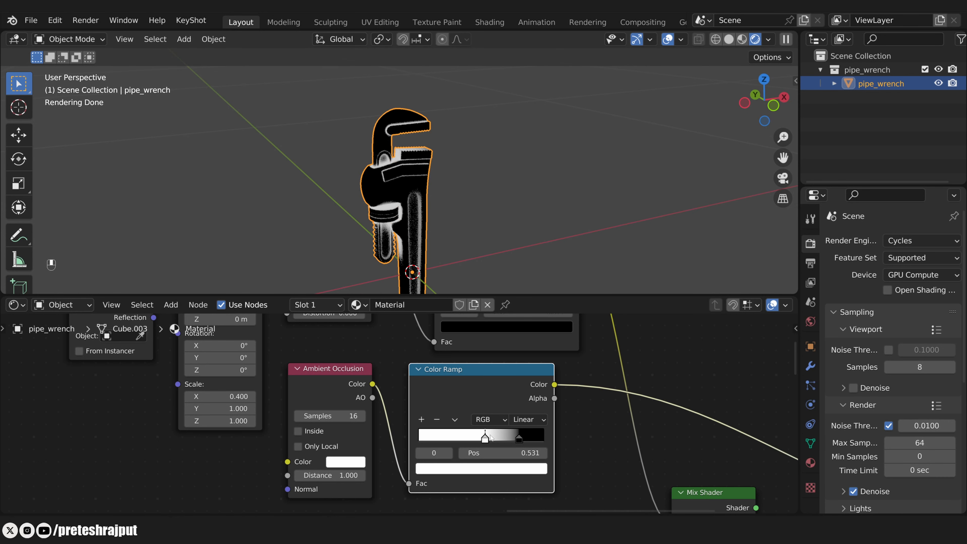
# - Add a color Mix node beside the noise and Ambient Occlusion Color Ramps
pyautogui.scroll(-3, 495, 423)
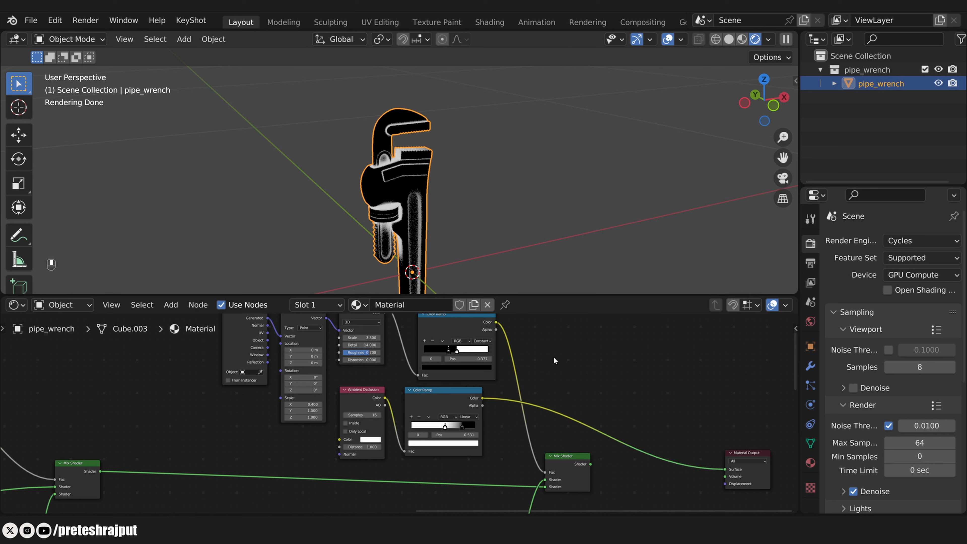
pyautogui.hotkey('shift', 'a')
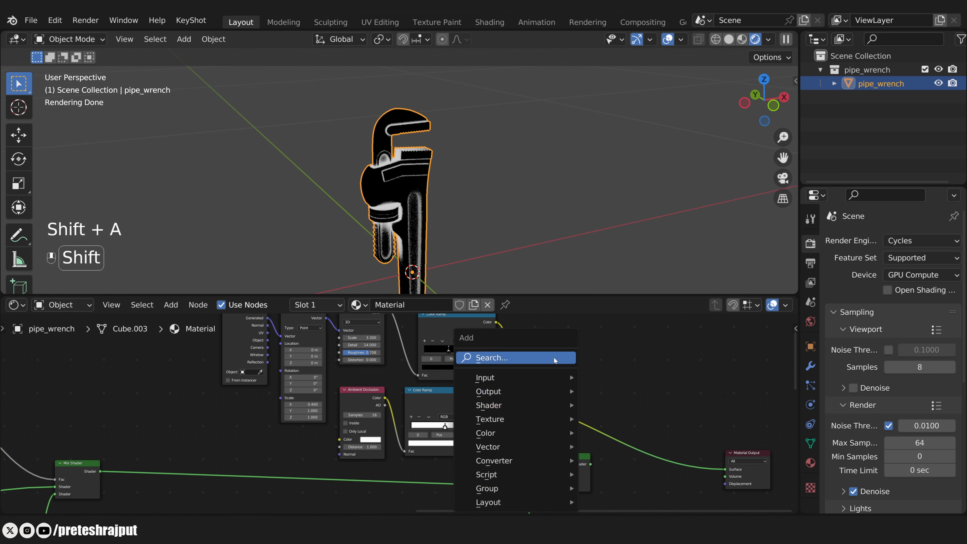
pyautogui.click(553, 357)
pyautogui.write('mix')
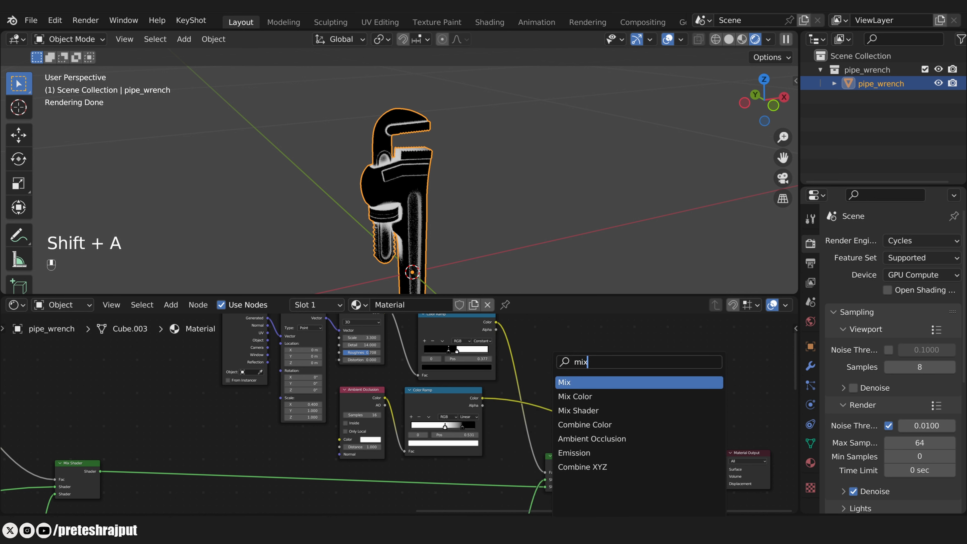
pyautogui.press('Return')
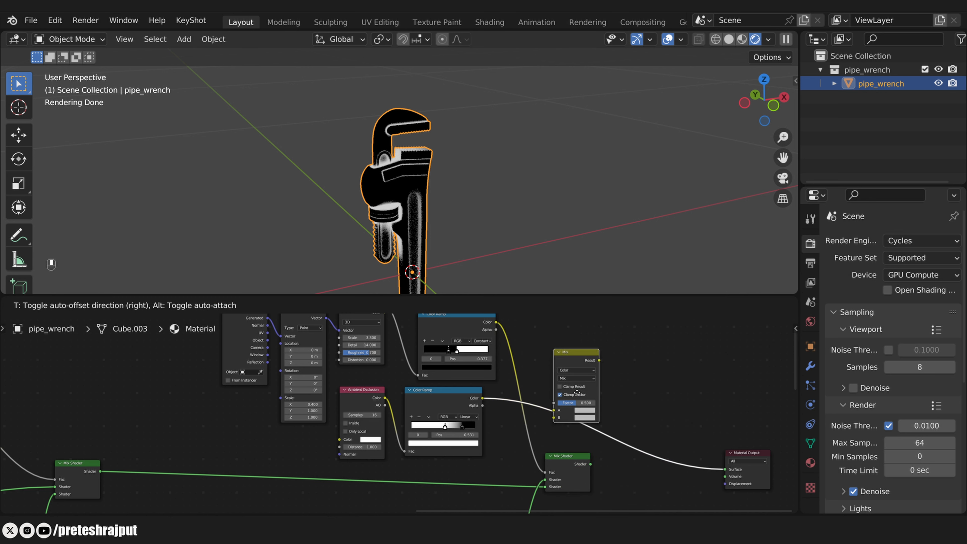
pyautogui.click(567, 378)
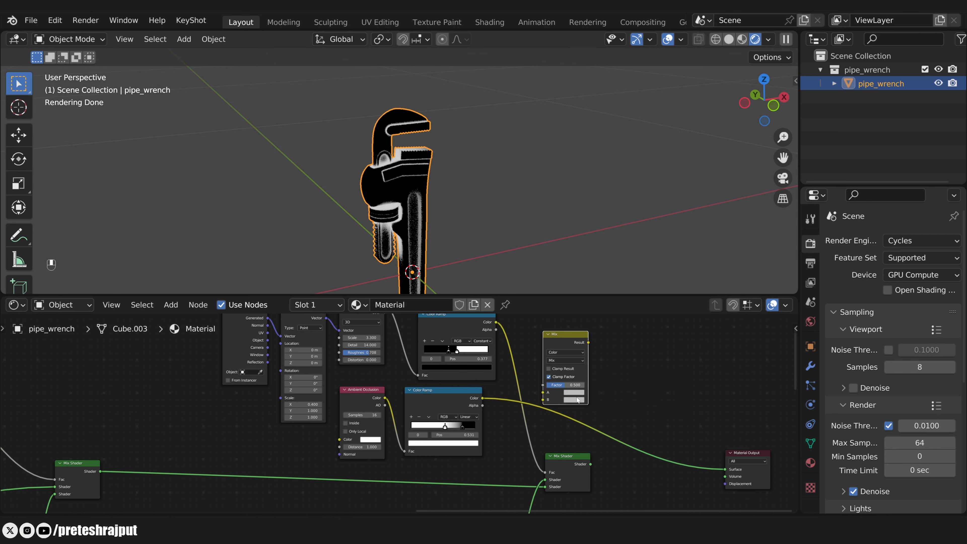
# - Preview the Mix node and link the noise Color Ramp's Color into A and the Ambient Occlusion Color Ramp's Color into B
pyautogui.scroll(-1, 581, 464)
pyautogui.scroll(-3, 581, 465)
pyautogui.moveTo(546, 468)
pyautogui.mouseDown(button='middle')
pyautogui.moveTo(571, 390)
pyautogui.moveTo(572, 403)
pyautogui.mouseUp(button='middle')
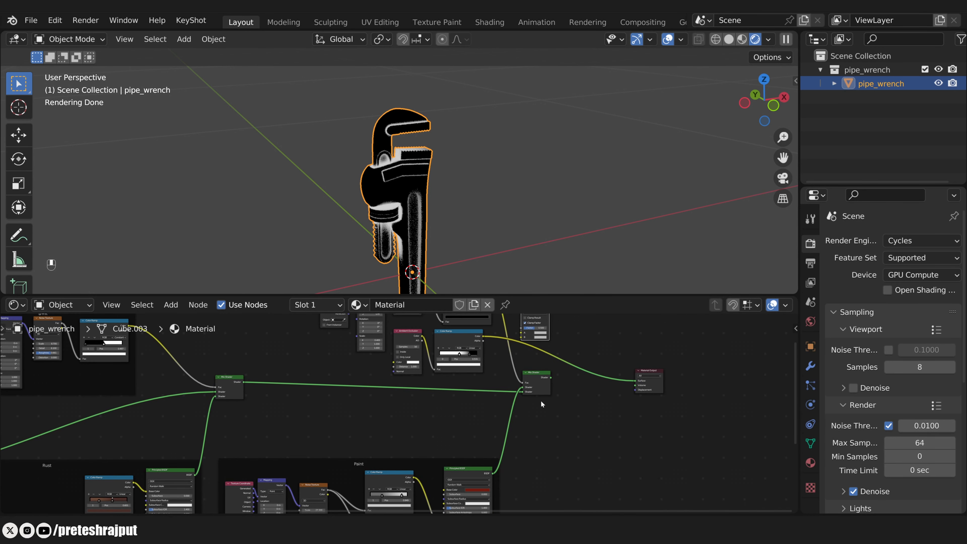
pyautogui.scroll(4, 595, 440)
pyautogui.moveTo(624, 415); pyautogui.dragTo(513, 533, button='middle')
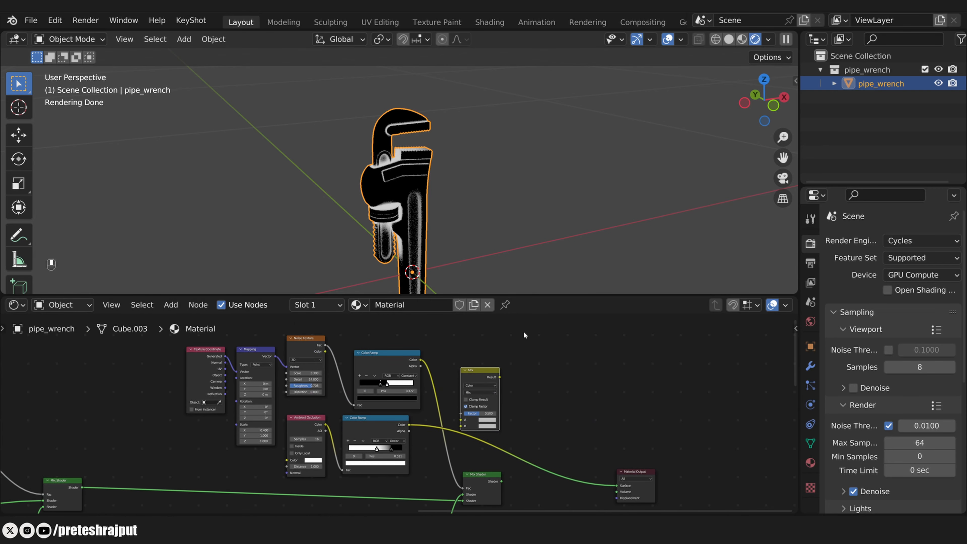
pyautogui.scroll(5, 544, 375)
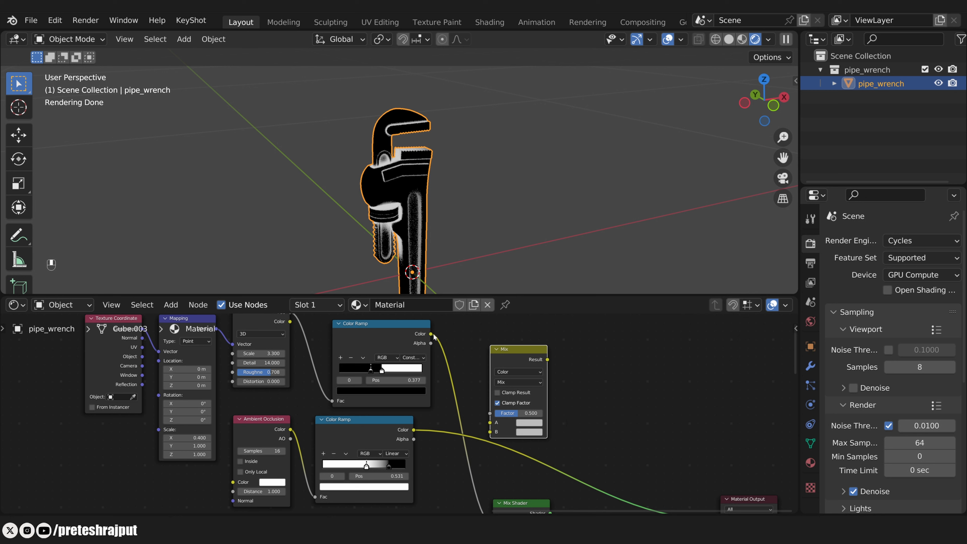
pyautogui.keyDown('ctrl'); pyautogui.keyDown('shift'); pyautogui.click(508, 351); pyautogui.keyUp('shift'); pyautogui.keyUp('ctrl')
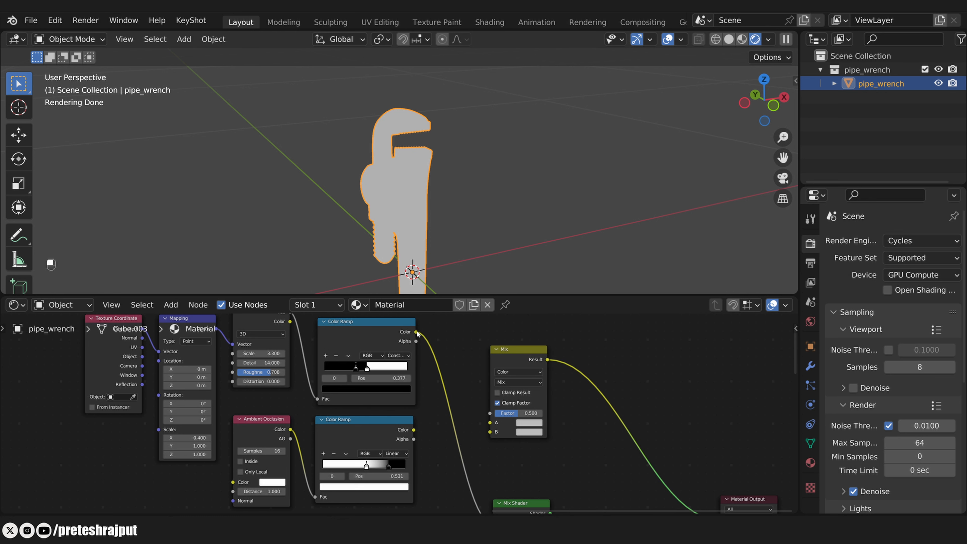
pyautogui.moveTo(416, 331); pyautogui.dragTo(490, 423)
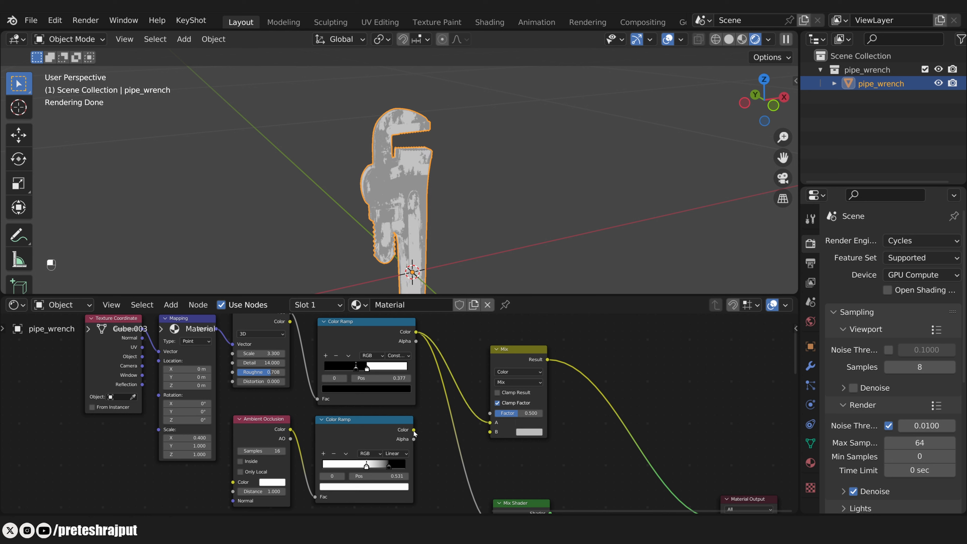
pyautogui.moveTo(413, 430)
pyautogui.mouseDown()
pyautogui.moveTo(469, 417)
pyautogui.moveTo(489, 432)
pyautogui.mouseUp()
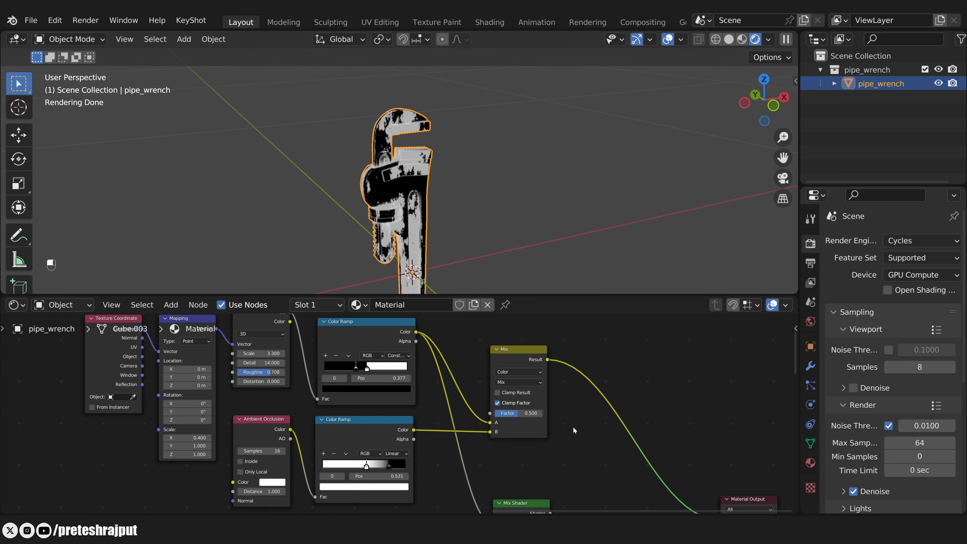
# - Cut the link between the noise Color Ramp and the paint Mix Shader's Fac
pyautogui.scroll(-2, 574, 430)
pyautogui.press('ctrl')
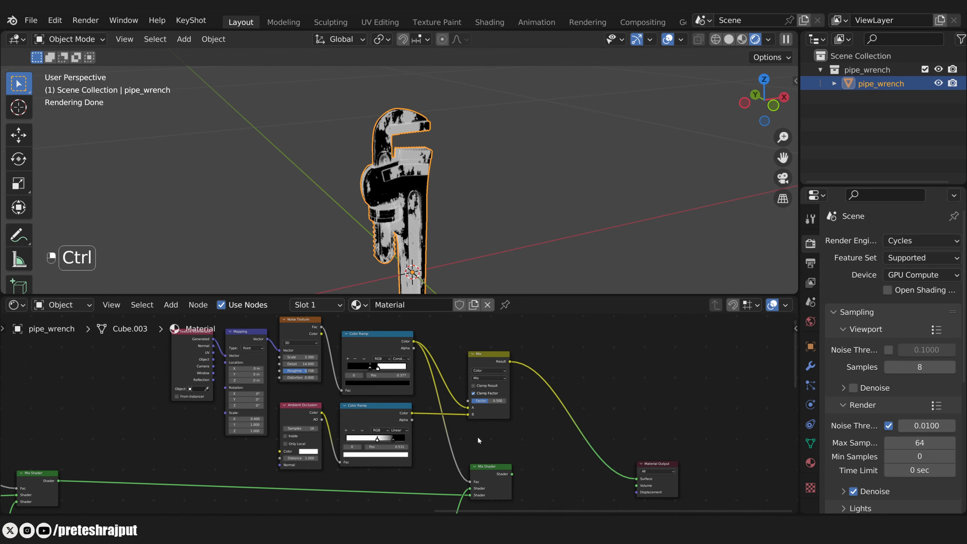
pyautogui.keyDown('ctrl'); pyautogui.moveTo(471, 440); pyautogui.dragTo(426, 469, button='right'); pyautogui.keyUp('ctrl')
# - Set the color Mix node's Factor to 1.000 and its blending mode to Screen
pyautogui.scroll(4, 483, 421)
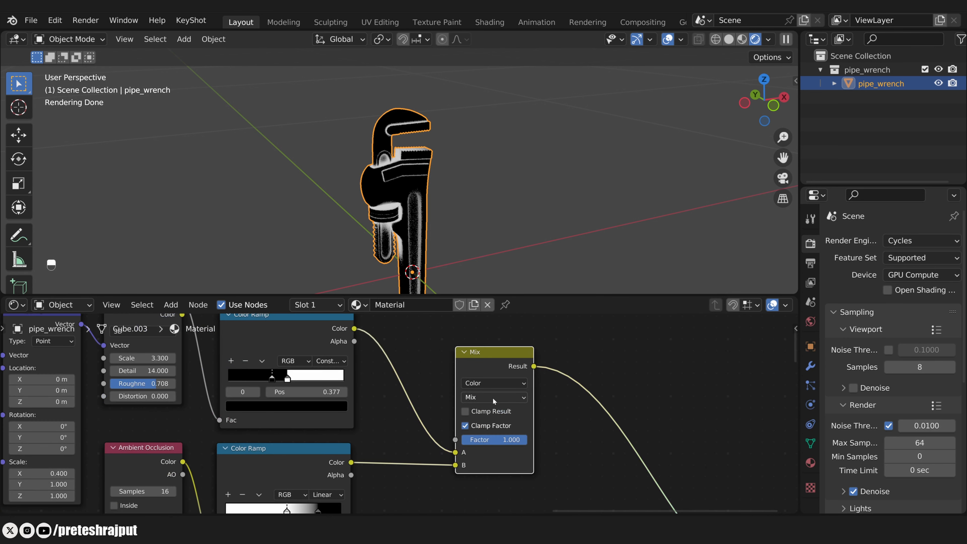
pyautogui.click(484, 396)
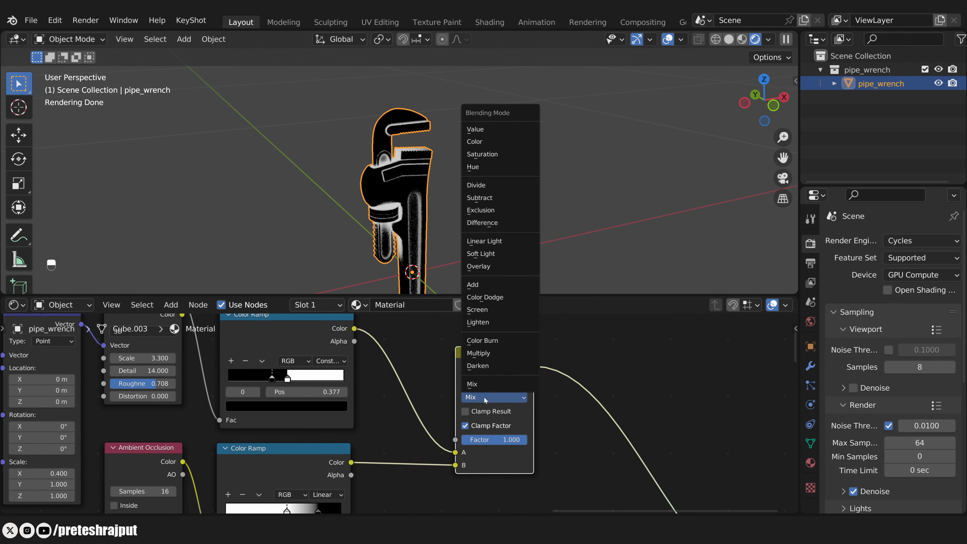
pyautogui.click(475, 309)
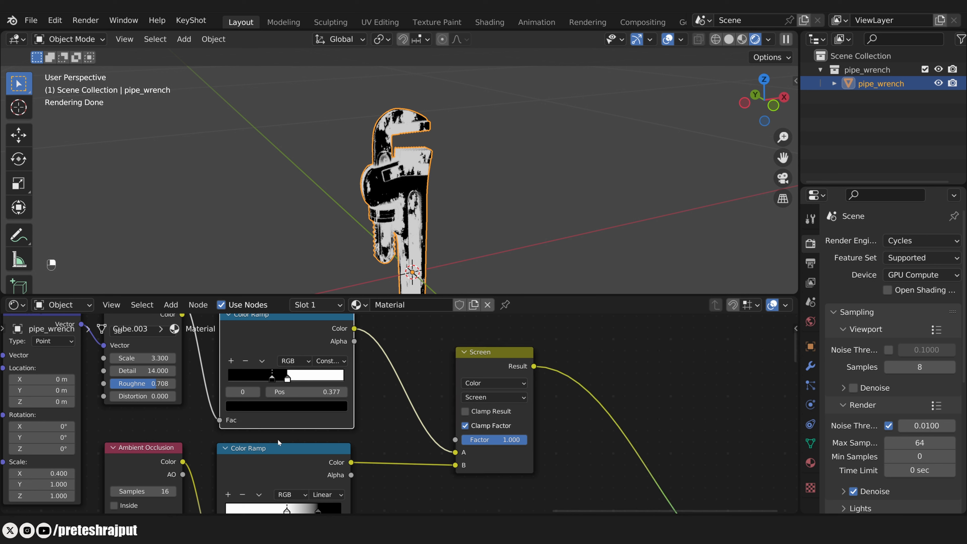
pyautogui.click(488, 359)
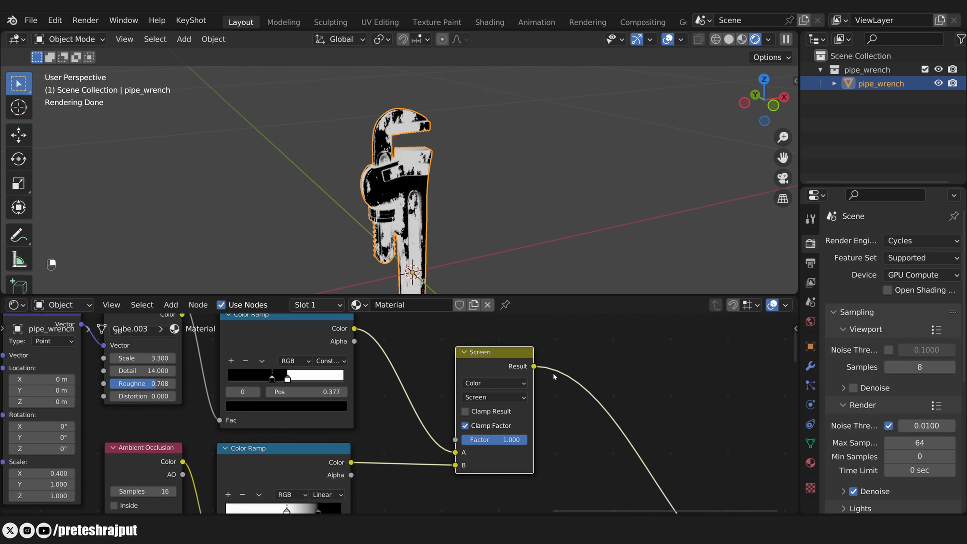
# - Link the Screen node's Result into the paint Mix Shader's Fac and connect that shader to the Material Output
pyautogui.scroll(-3, 545, 389)
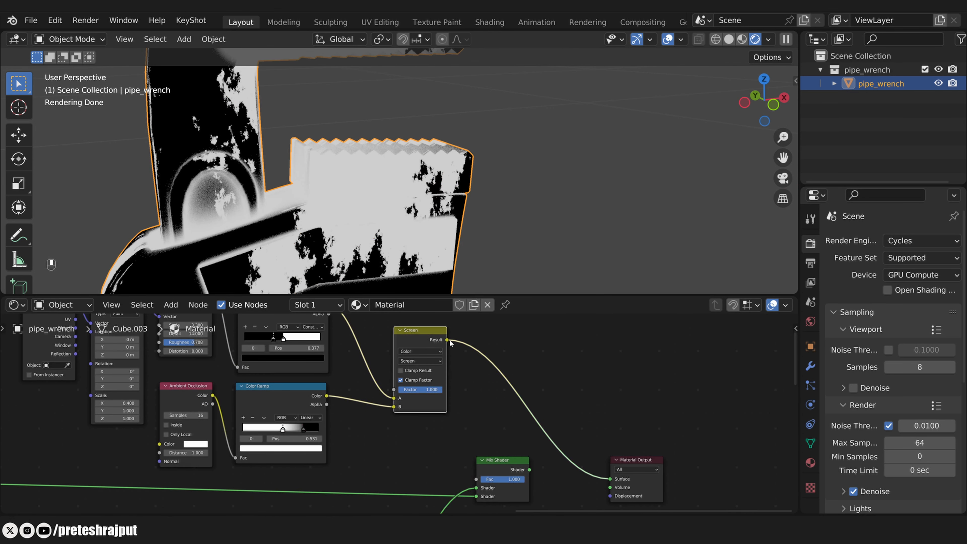
pyautogui.moveTo(447, 339); pyautogui.dragTo(477, 479)
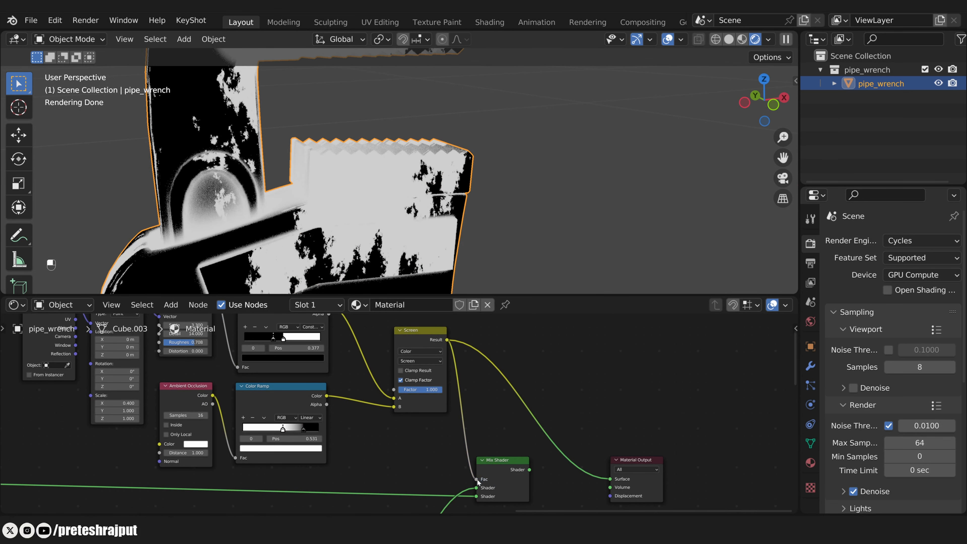
pyautogui.keyDown('ctrl'); pyautogui.keyDown('shift'); pyautogui.click(497, 461); pyautogui.keyUp('shift'); pyautogui.keyUp('ctrl')
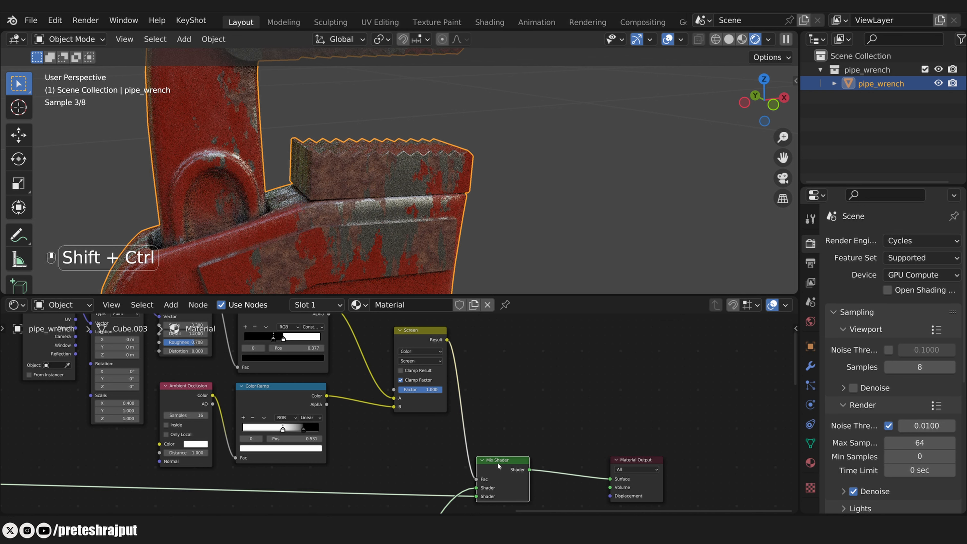
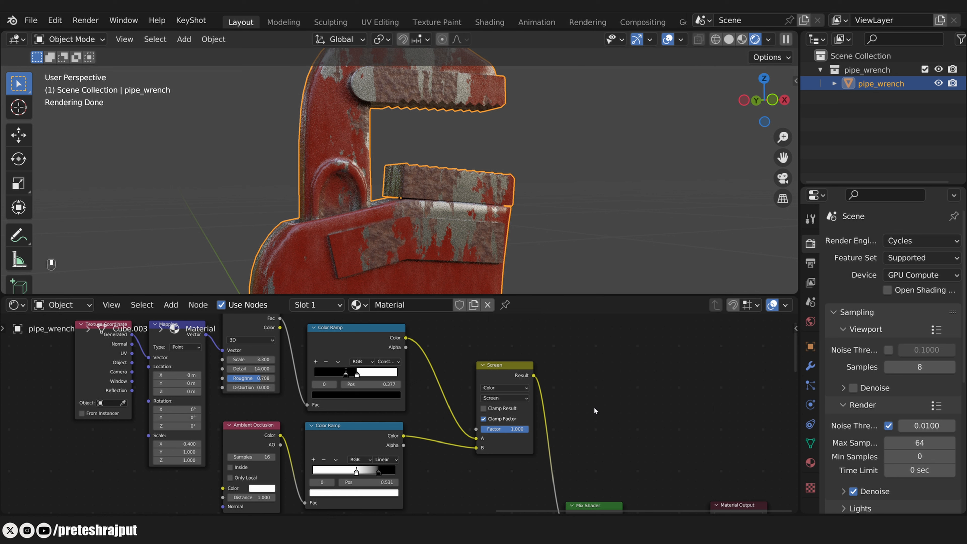
# - Swap the two shader inputs of the final Mix Shader so the Paint shader feeds the lower socket
pyautogui.moveTo(594, 410); pyautogui.dragTo(559, 321, button='middle')
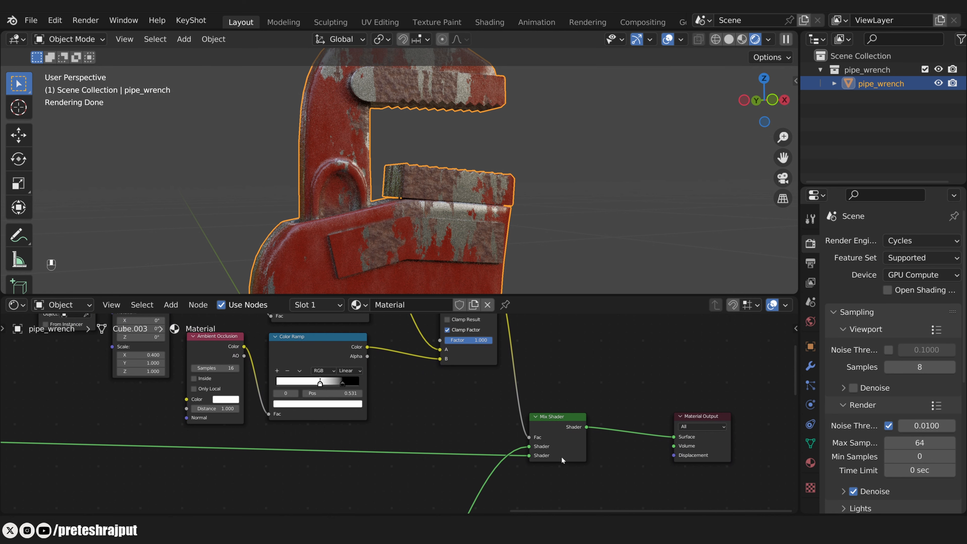
pyautogui.moveTo(561, 460); pyautogui.dragTo(592, 418, button='middle')
pyautogui.moveTo(558, 415); pyautogui.dragTo(557, 406)
pyautogui.scroll(-4, 563, 459)
pyautogui.moveTo(551, 466); pyautogui.dragTo(553, 396, button='middle')
pyautogui.moveTo(412, 466); pyautogui.dragTo(517, 346)
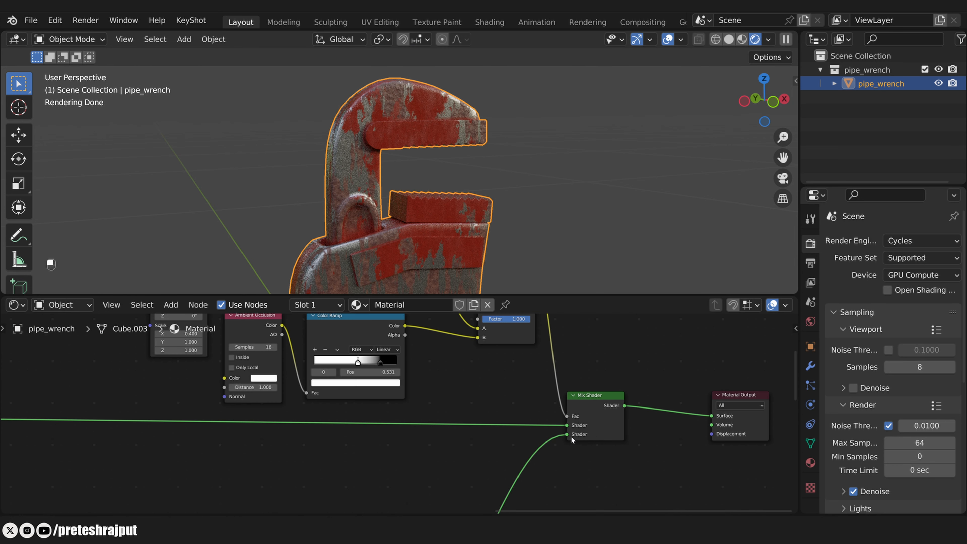
# - Preview the Ambient Occlusion Color Ramp and move its white stop to 0.856, with the black stop just beyond it
pyautogui.scroll(-7, 480, 189)
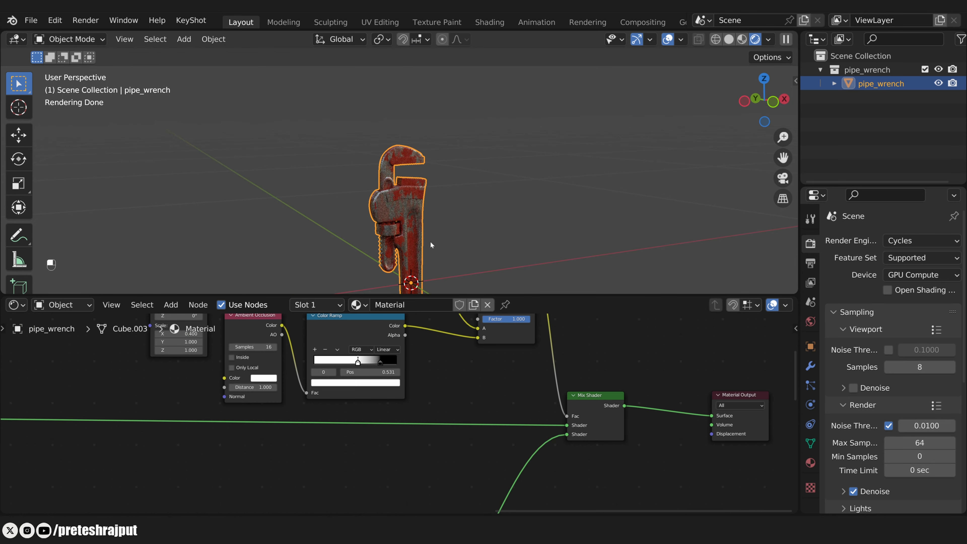
pyautogui.keyDown('shift'); pyautogui.moveTo(430, 244); pyautogui.dragTo(435, 198, button='middle'); pyautogui.keyUp('shift')
pyautogui.scroll(1, 442, 372)
pyautogui.moveTo(441, 369); pyautogui.dragTo(458, 481, button='middle')
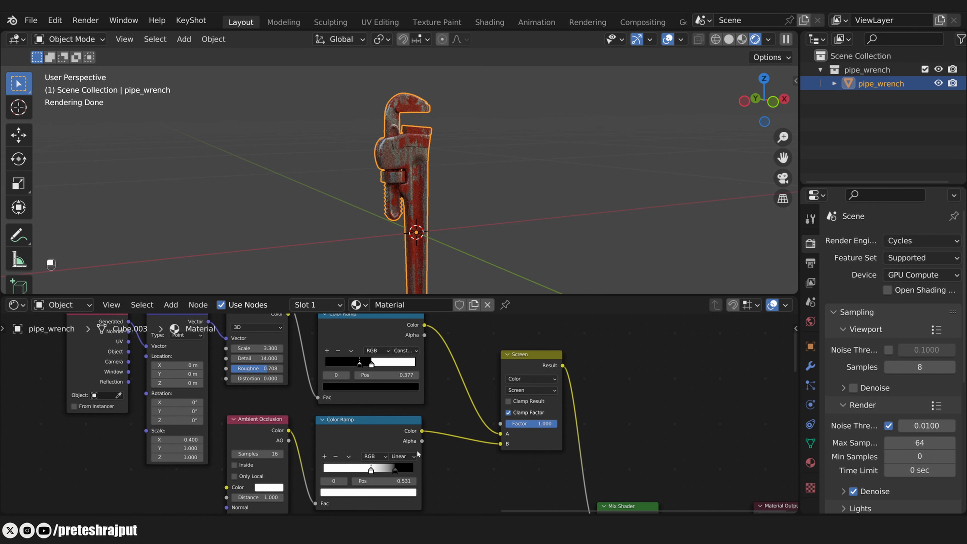
pyautogui.keyDown('ctrl'); pyautogui.keyDown('shift'); pyautogui.click(361, 435); pyautogui.keyUp('shift'); pyautogui.keyUp('ctrl')
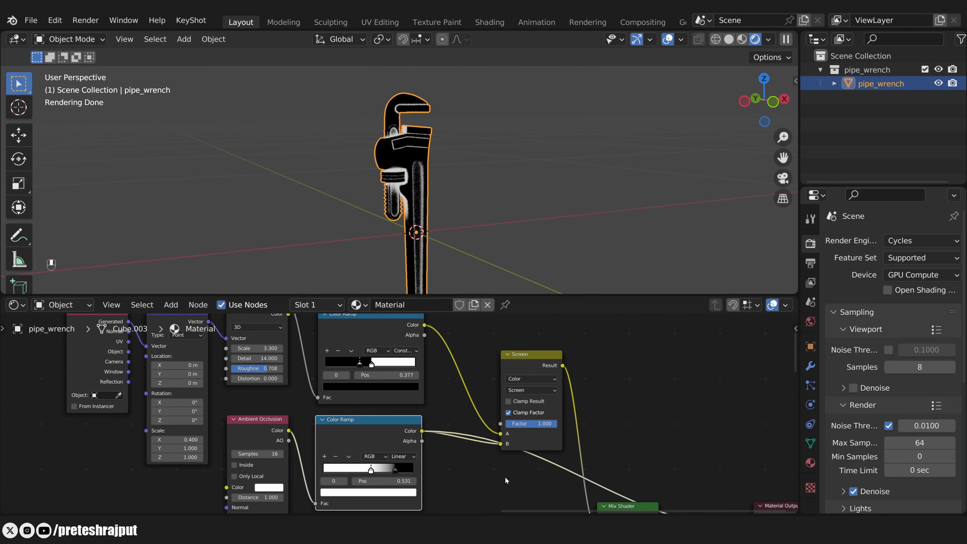
pyautogui.scroll(2, 505, 476)
pyautogui.moveTo(504, 476); pyautogui.dragTo(501, 430, button='middle')
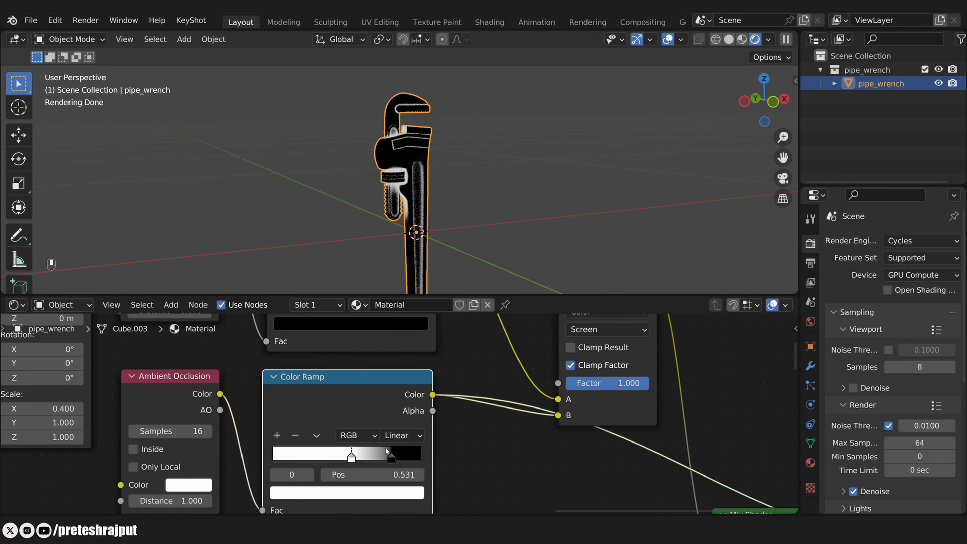
pyautogui.moveTo(391, 457)
pyautogui.mouseDown()
pyautogui.moveTo(401, 455)
pyautogui.moveTo(361, 458)
pyautogui.moveTo(411, 458)
pyautogui.moveTo(399, 458)
pyautogui.mouseUp()
pyautogui.click(350, 457)
pyautogui.click(388, 458)
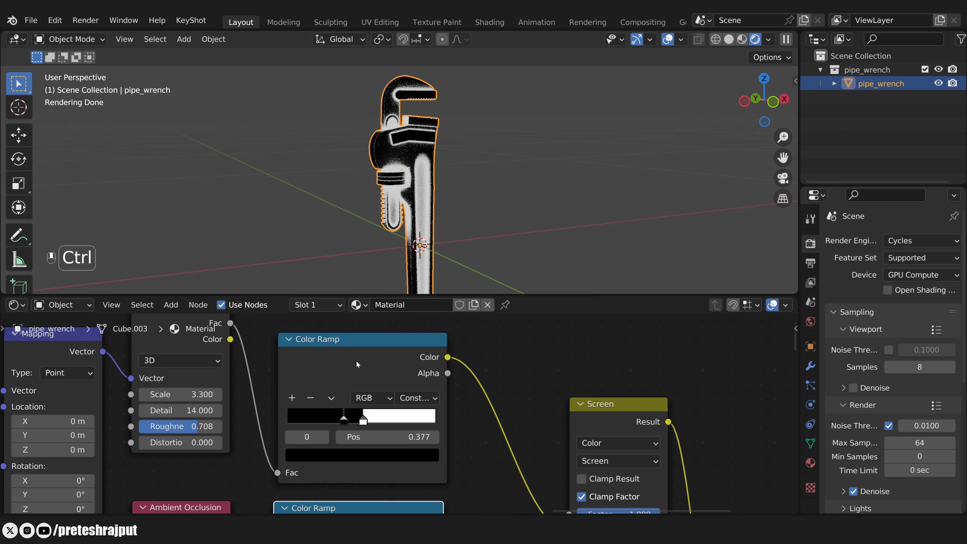
# - Preview the noise Color Ramp and reverse its stops, placing white at about 0.3 and black at 0.467
pyautogui.keyDown('ctrl'); pyautogui.keyDown('shift'); pyautogui.click(353, 351); pyautogui.keyUp('shift'); pyautogui.keyUp('ctrl')
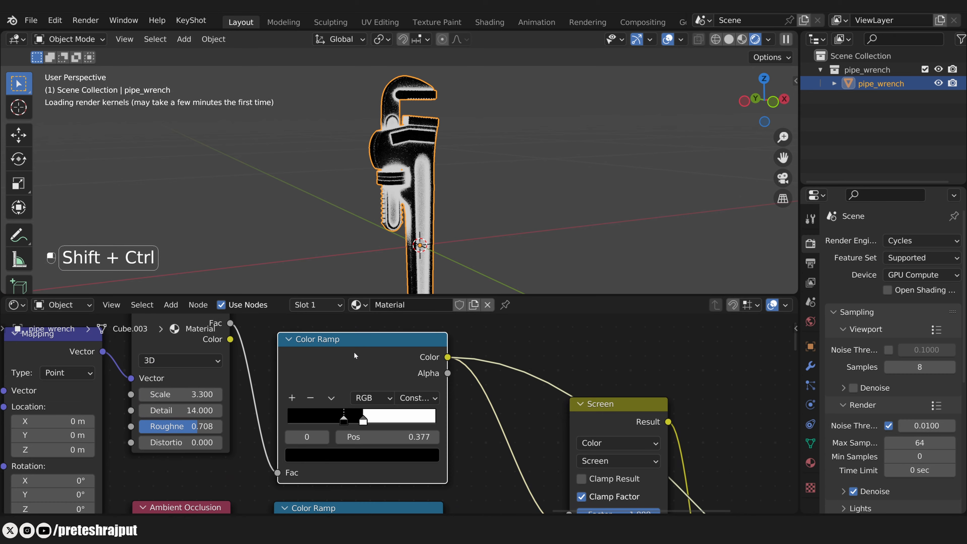
pyautogui.scroll(5, 445, 180)
pyautogui.keyDown('shift'); pyautogui.moveTo(445, 180); pyautogui.dragTo(444, 269, button='middle'); pyautogui.keyUp('shift')
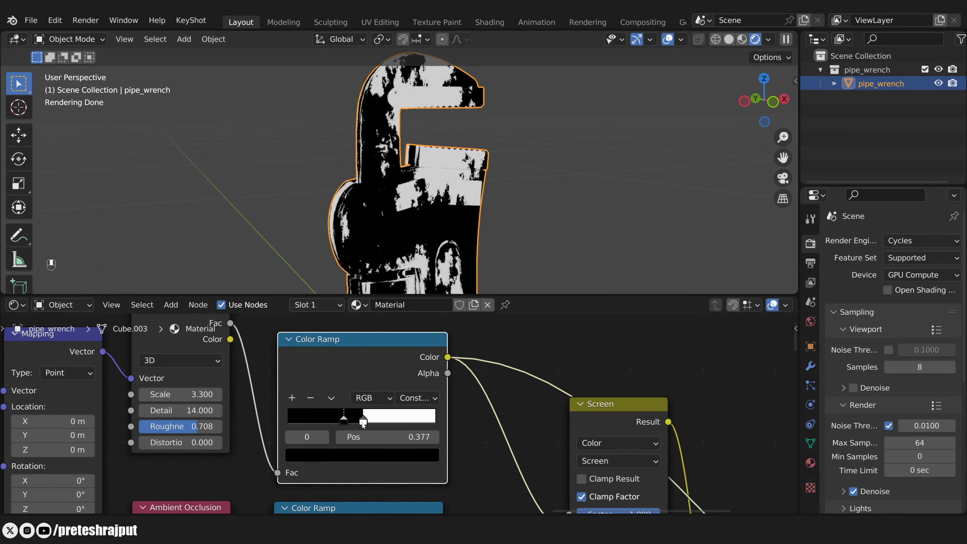
pyautogui.moveTo(363, 421)
pyautogui.mouseDown()
pyautogui.moveTo(331, 421)
pyautogui.moveTo(356, 422)
pyautogui.mouseUp()
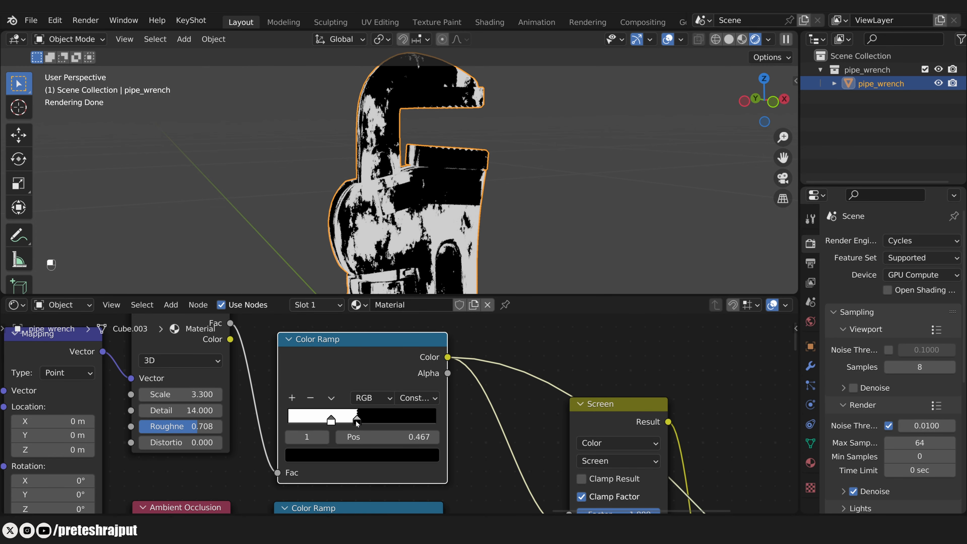
pyautogui.scroll(-8, 549, 422)
pyautogui.moveTo(591, 488); pyautogui.dragTo(504, 368, button='middle')
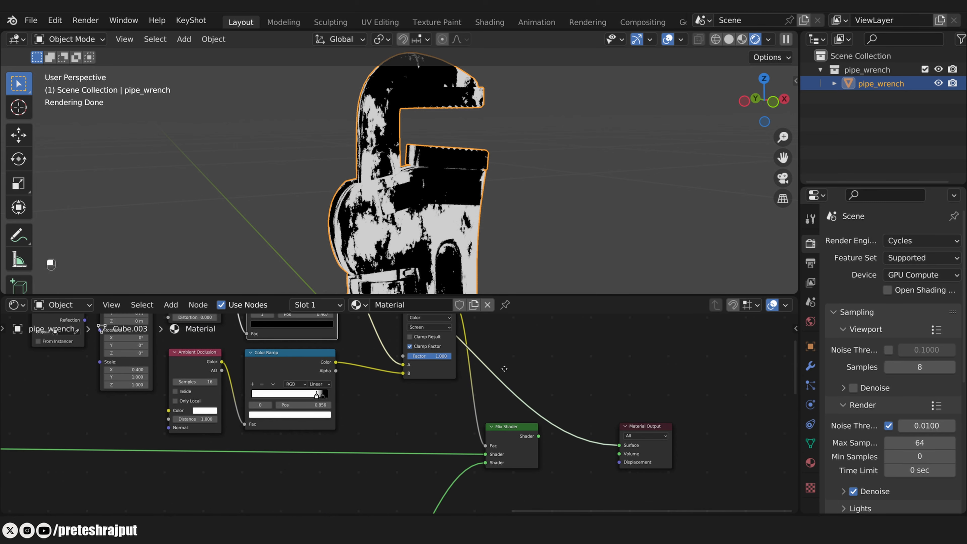
# - Reconnect the final Mix Shader to the Material Output's Surface and inspect the painted wrench
pyautogui.hotkey('shift', 'ctrl')
pyautogui.keyDown('ctrl'); pyautogui.keyDown('shift'); pyautogui.click(505, 428); pyautogui.keyUp('shift'); pyautogui.keyUp('ctrl')
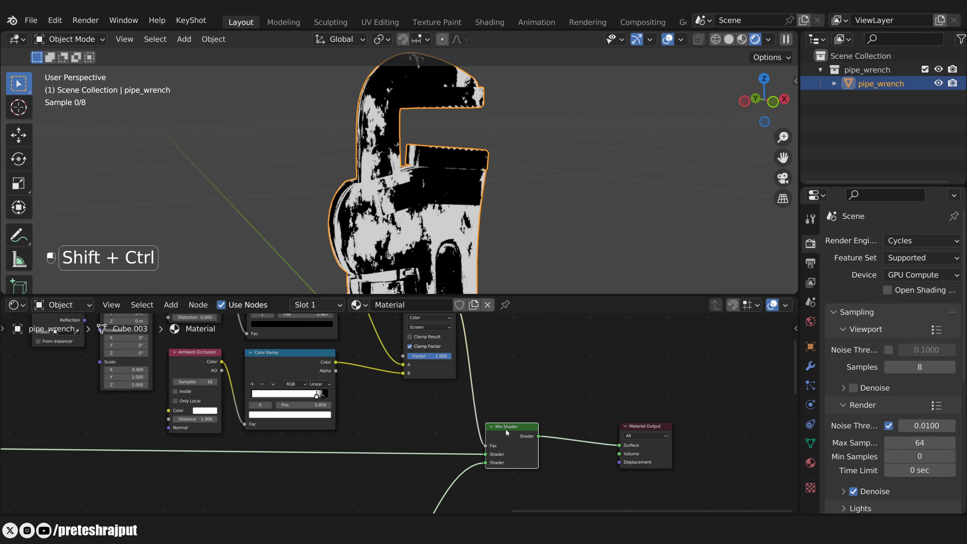
pyautogui.moveTo(466, 232); pyautogui.dragTo(461, 185, button='middle')
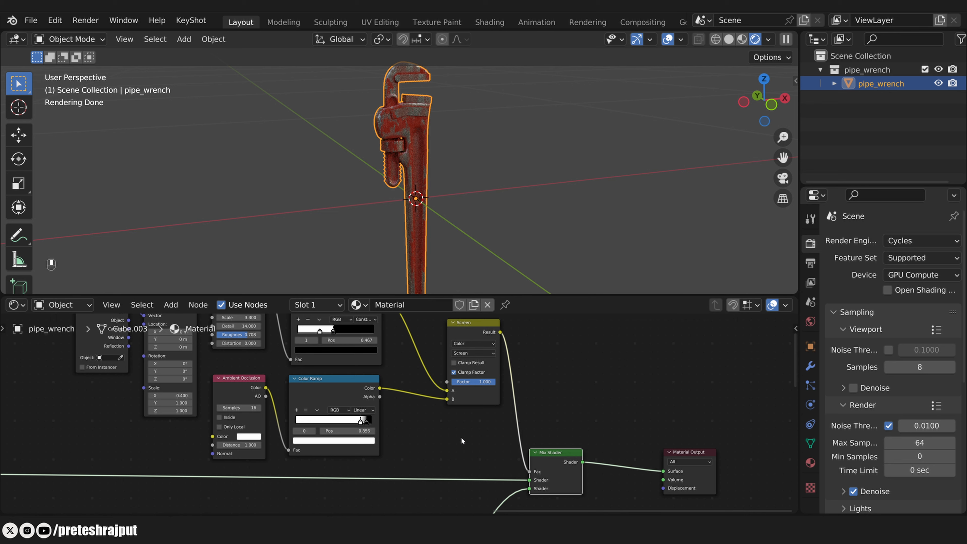
# - Group the noise, ambient occlusion and Screen nodes driving the paint mix into a frame labelled "Paint Mask"
pyautogui.scroll(-7, 461, 438)
pyautogui.moveTo(471, 398); pyautogui.dragTo(464, 437, button='middle')
pyautogui.moveTo(180, 360); pyautogui.dragTo(447, 468)
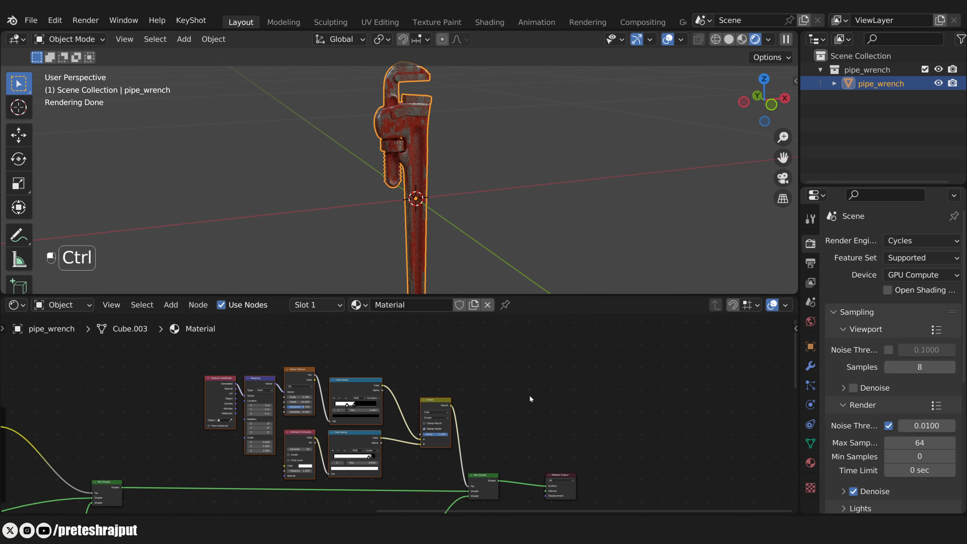
pyautogui.hotkey('ctrl', 'j')
pyautogui.click(325, 363)
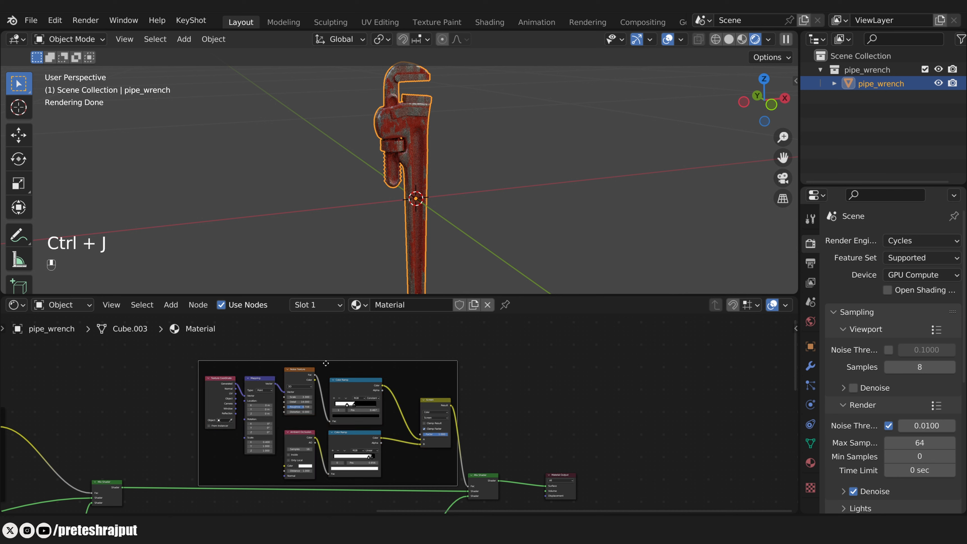
pyautogui.press('F2')
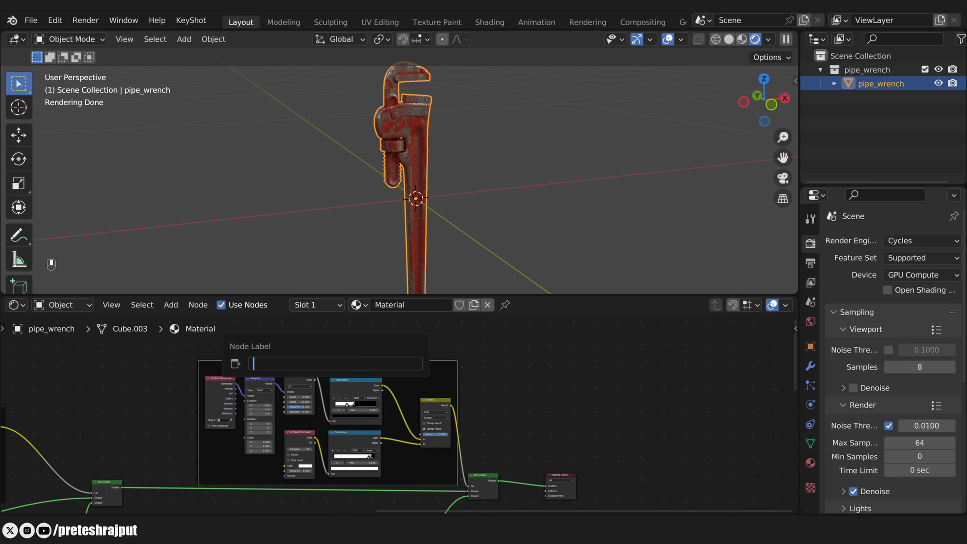
pyautogui.write('Paint Mask')
pyautogui.press('Return')
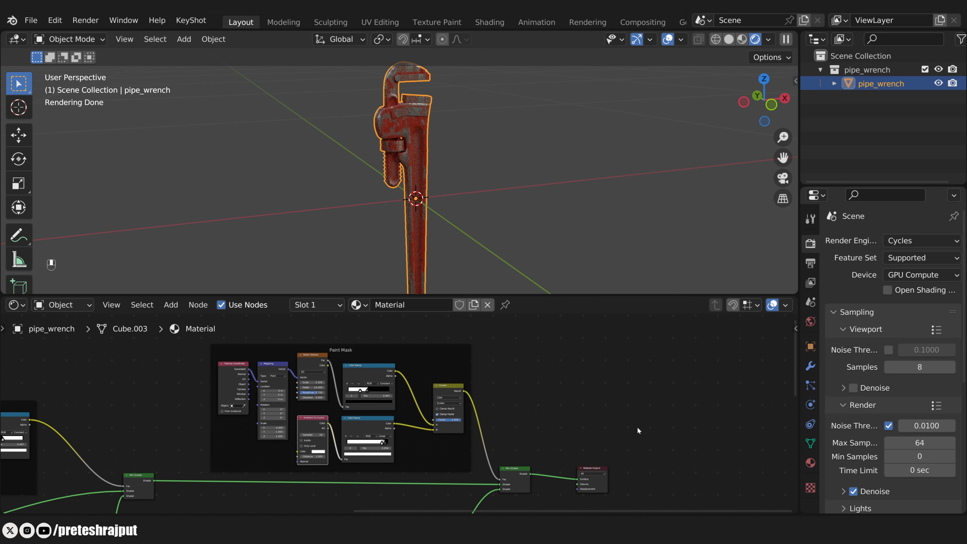
# - Add a Principled BSDF beside the Paint frame, move the Material Output farther away, and connect the new shader to its Surface
pyautogui.moveTo(639, 433)
pyautogui.mouseDown(button='middle')
pyautogui.moveTo(565, 361)
pyautogui.moveTo(546, 498)
pyautogui.mouseUp(button='middle')
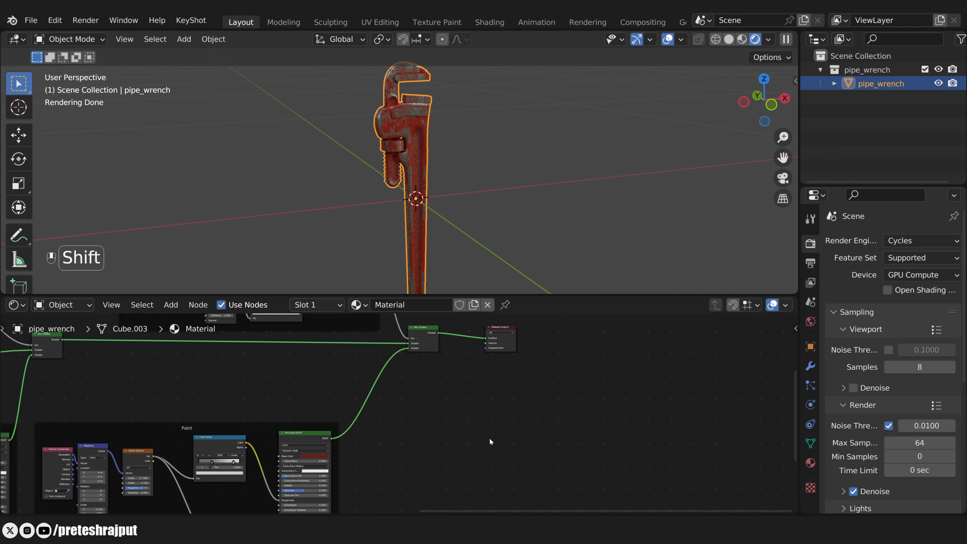
pyautogui.hotkey('shift', 'a')
pyautogui.moveTo(488, 438)
pyautogui.moveTo(487, 420)
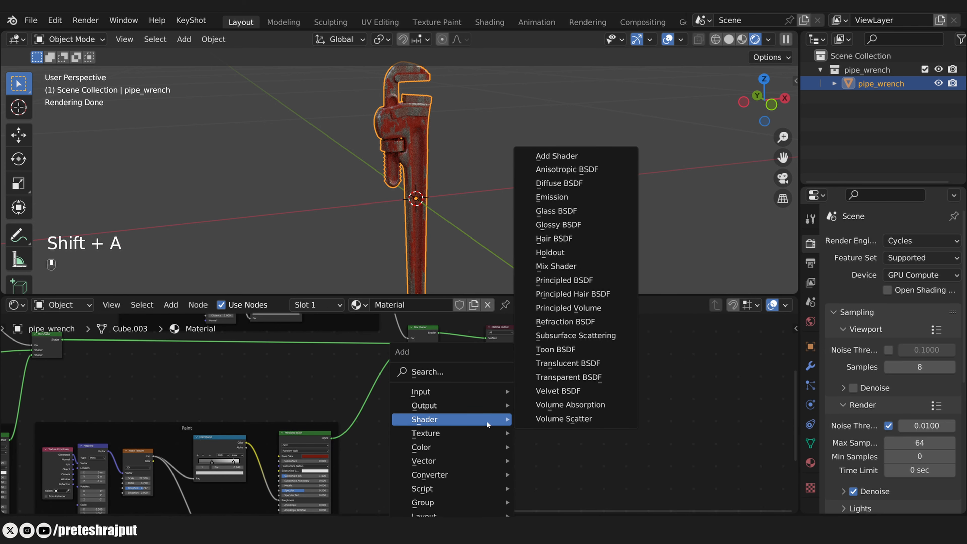
pyautogui.click(573, 281)
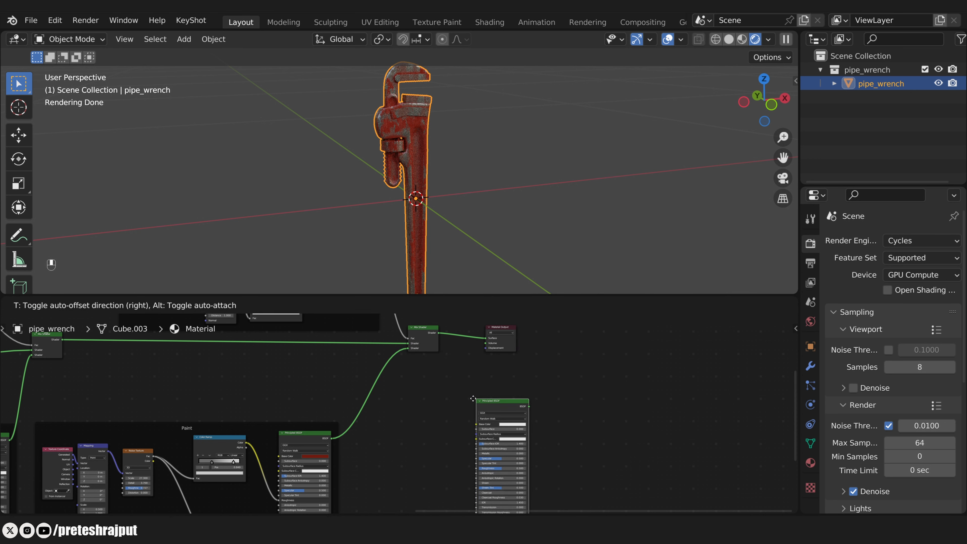
pyautogui.click(539, 438)
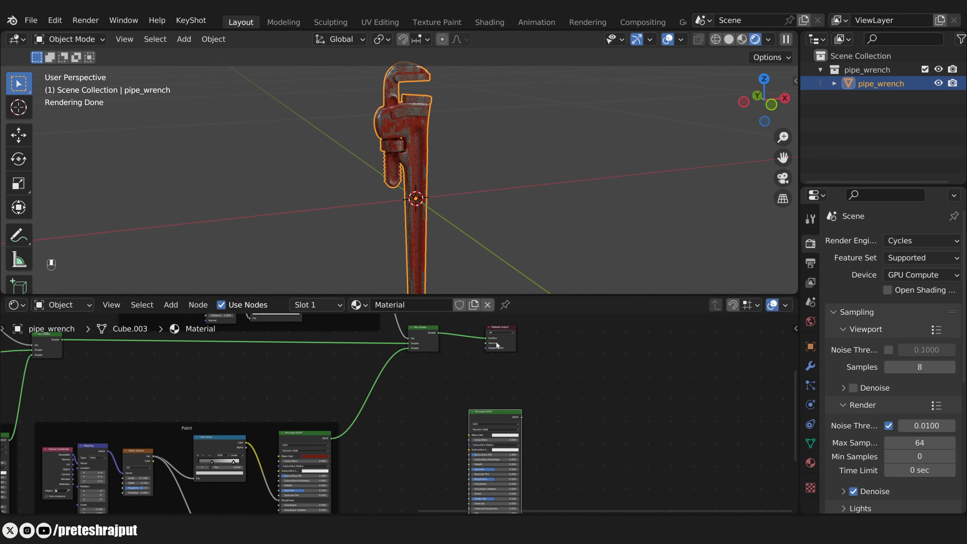
pyautogui.moveTo(498, 331); pyautogui.dragTo(600, 329)
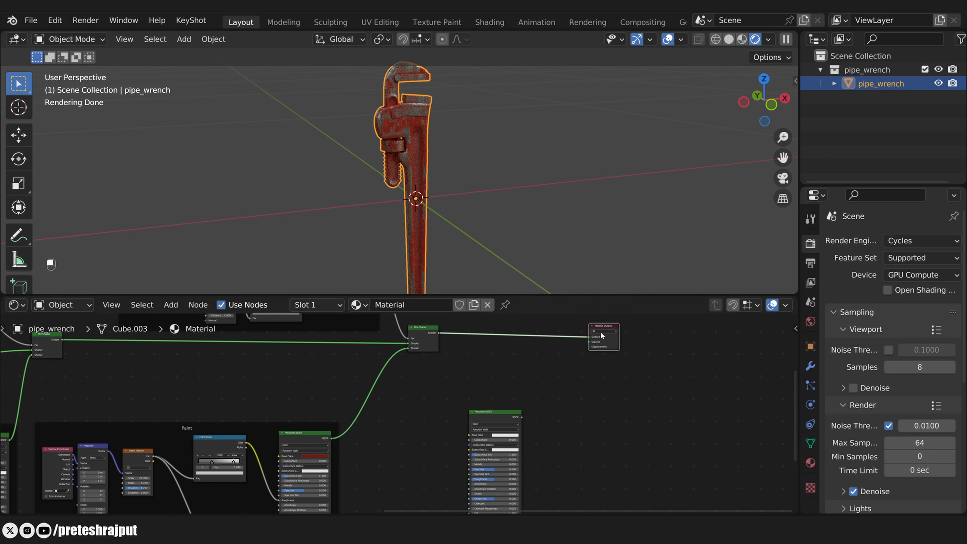
pyautogui.keyDown('ctrl'); pyautogui.keyDown('shift'); pyautogui.click(503, 412); pyautogui.keyUp('shift'); pyautogui.keyUp('ctrl')
pyautogui.moveTo(503, 412); pyautogui.dragTo(524, 407)
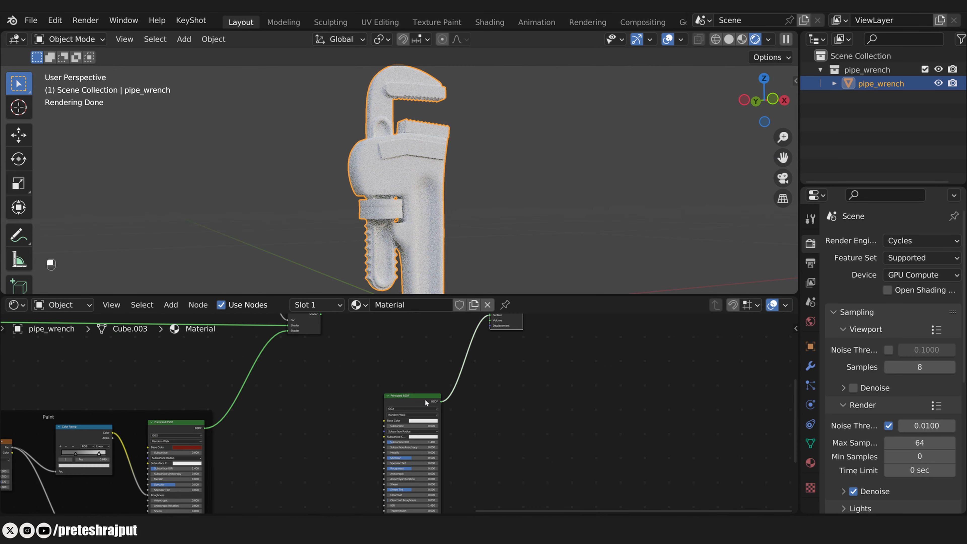
# - Give the new Principled BSDF a dark brown base color, hex 391506, and a roughness of 0.695
pyautogui.scroll(5, 425, 404)
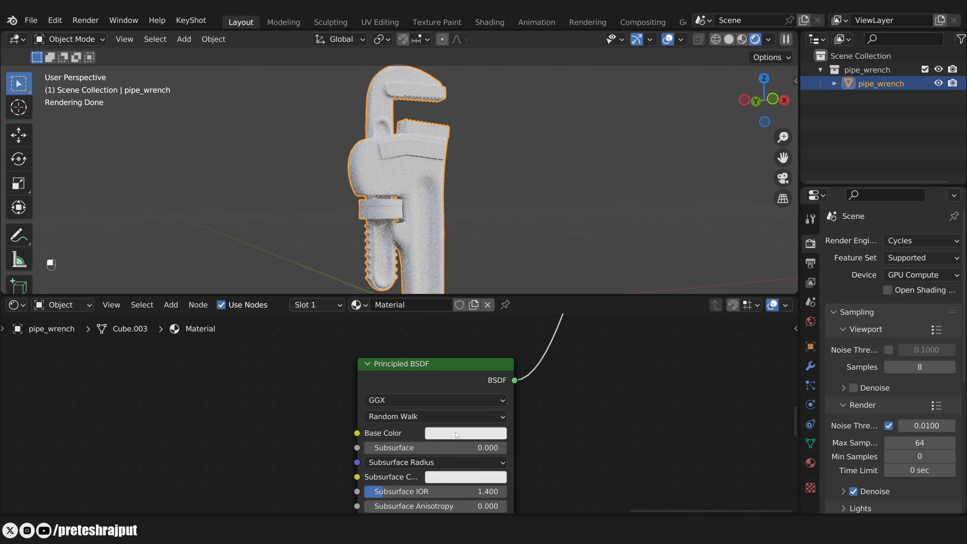
pyautogui.click(465, 433)
pyautogui.moveTo(478, 326); pyautogui.dragTo(470, 330)
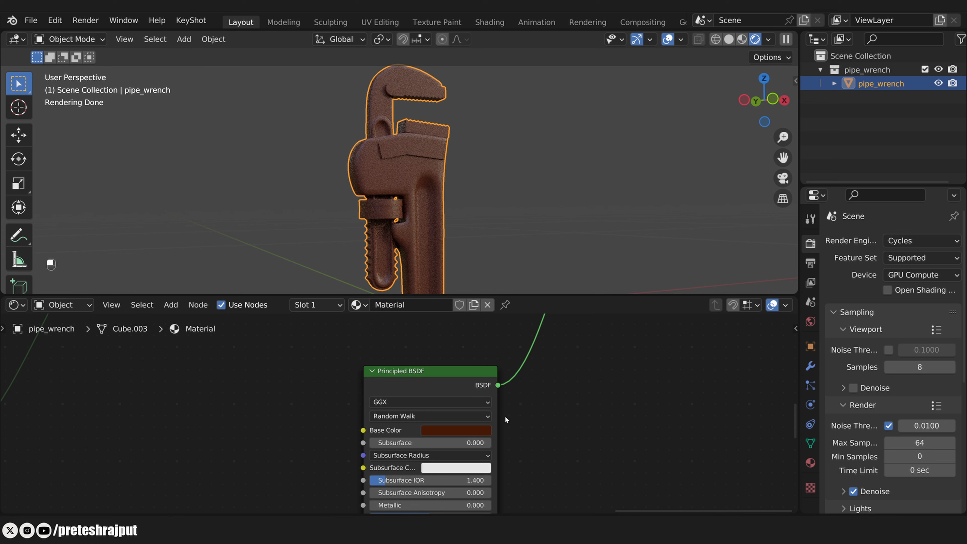
pyautogui.moveTo(551, 436); pyautogui.dragTo(546, 357, button='middle')
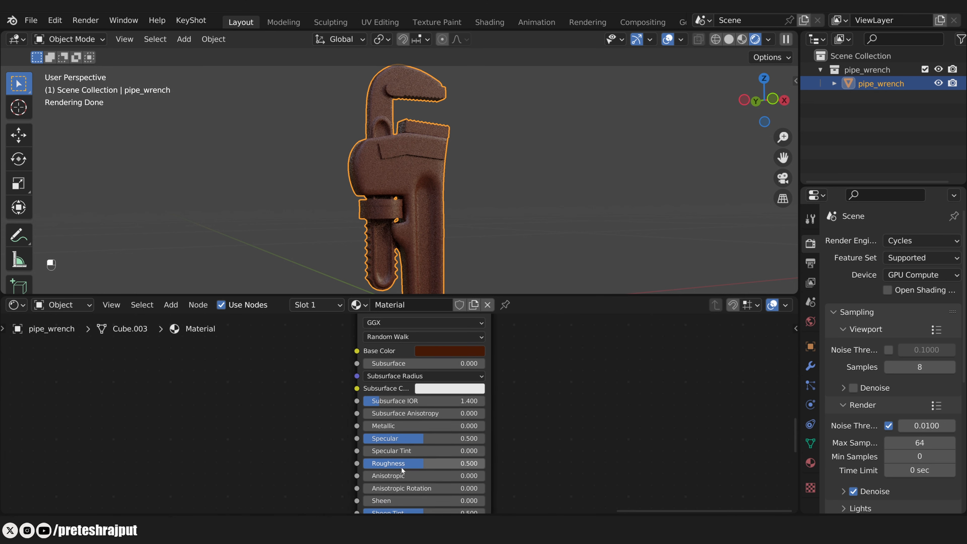
pyautogui.moveTo(402, 469); pyautogui.dragTo(423, 468)
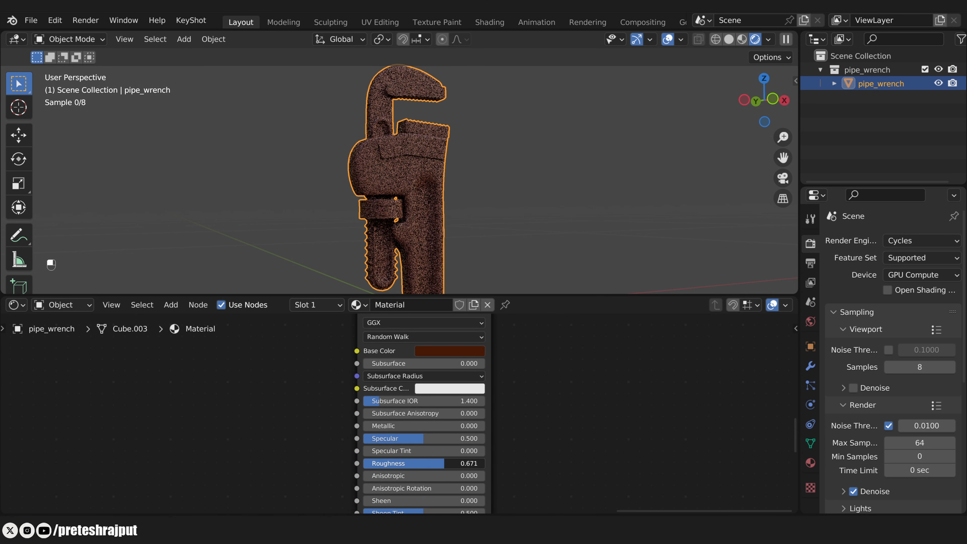
pyautogui.click(467, 350)
pyautogui.moveTo(512, 251); pyautogui.dragTo(513, 253)
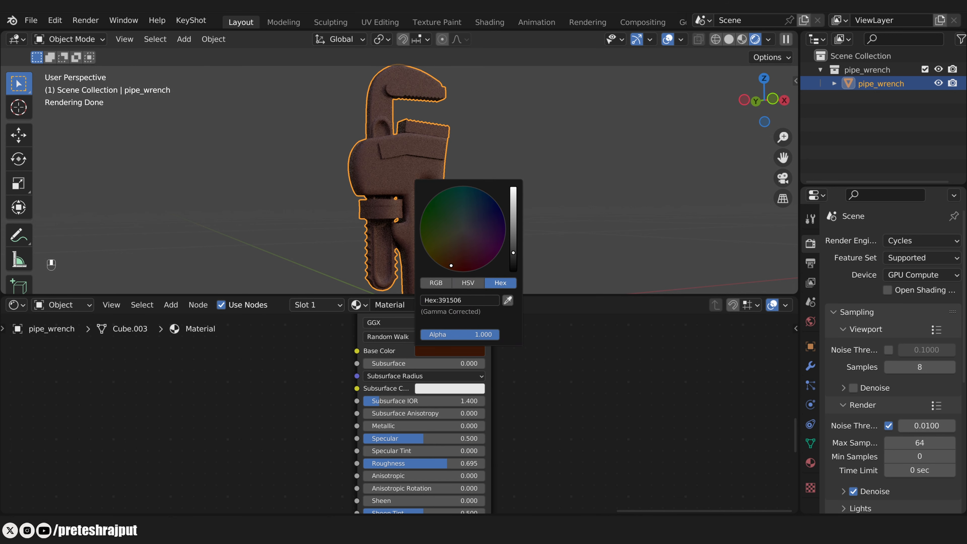
# - Wrap the brown Principled BSDF in a frame labelled "Dust" and move it closer to the Paint frame
pyautogui.scroll(-5, 525, 415)
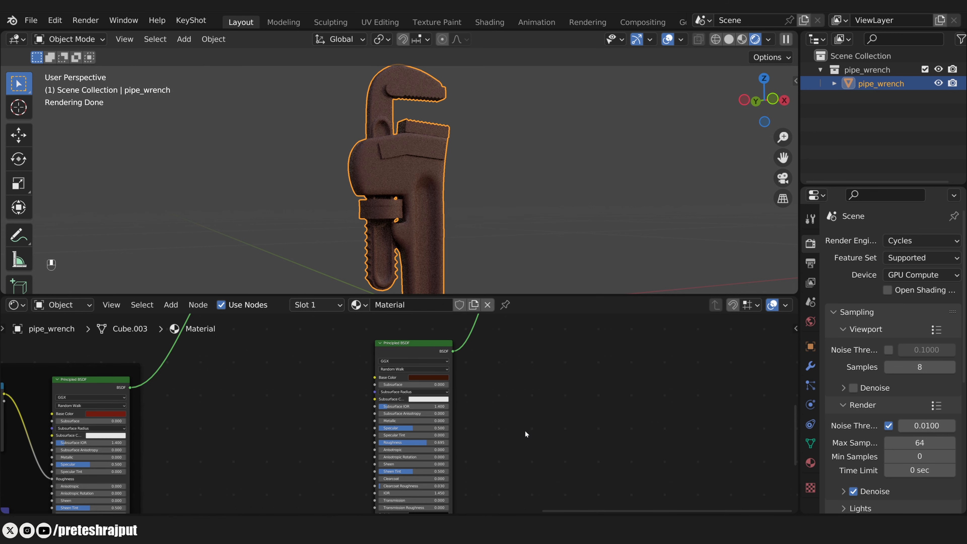
pyautogui.press('g')
pyautogui.click(405, 377)
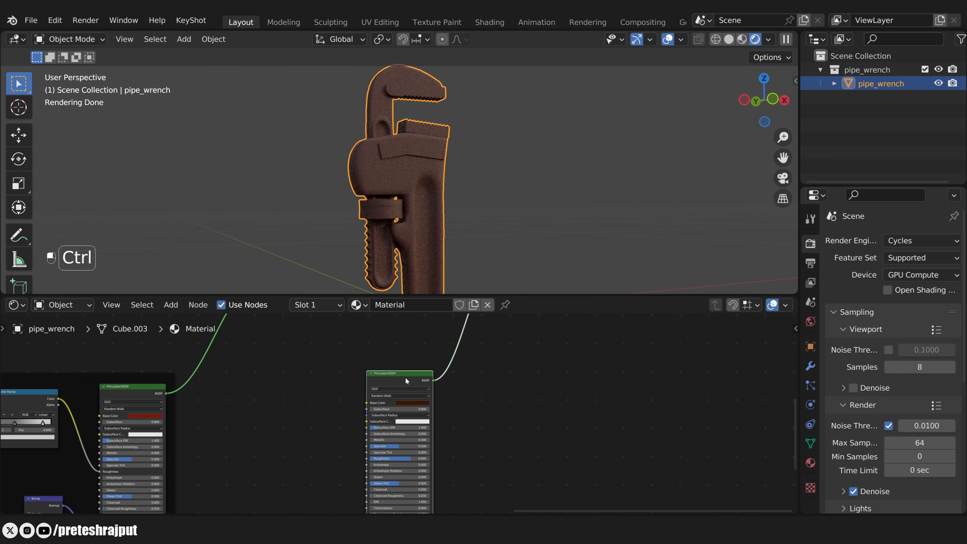
pyautogui.hotkey('ctrl', 'j')
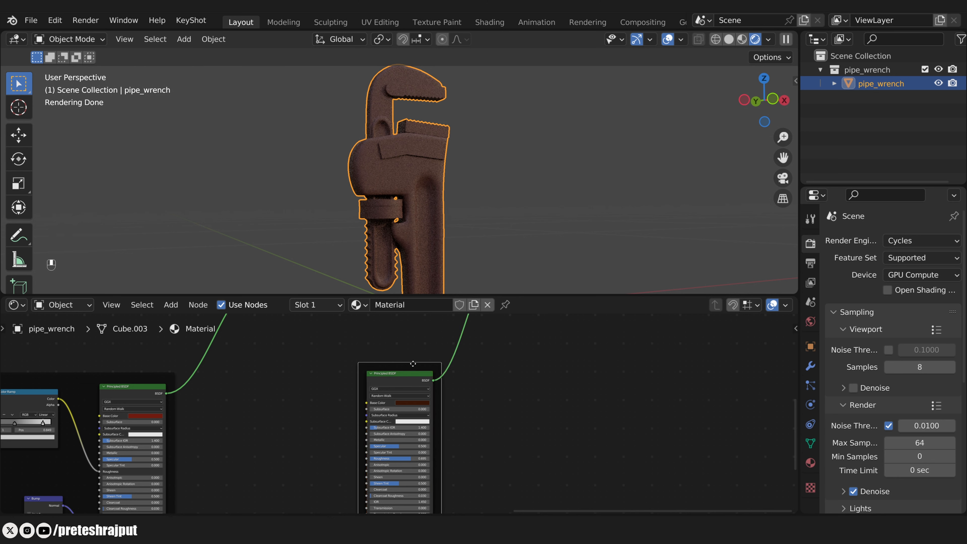
pyautogui.press('F2')
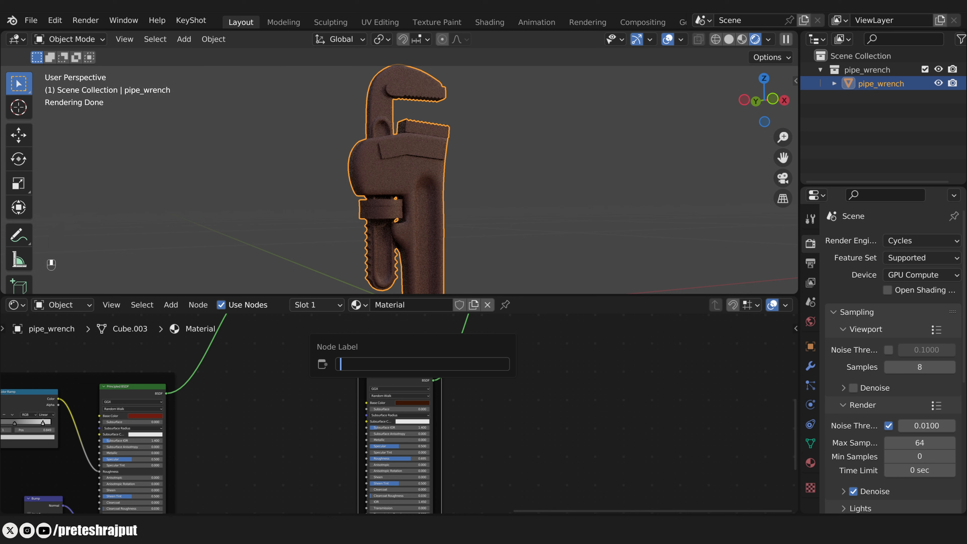
pyautogui.write('Dust')
pyautogui.press('Return')
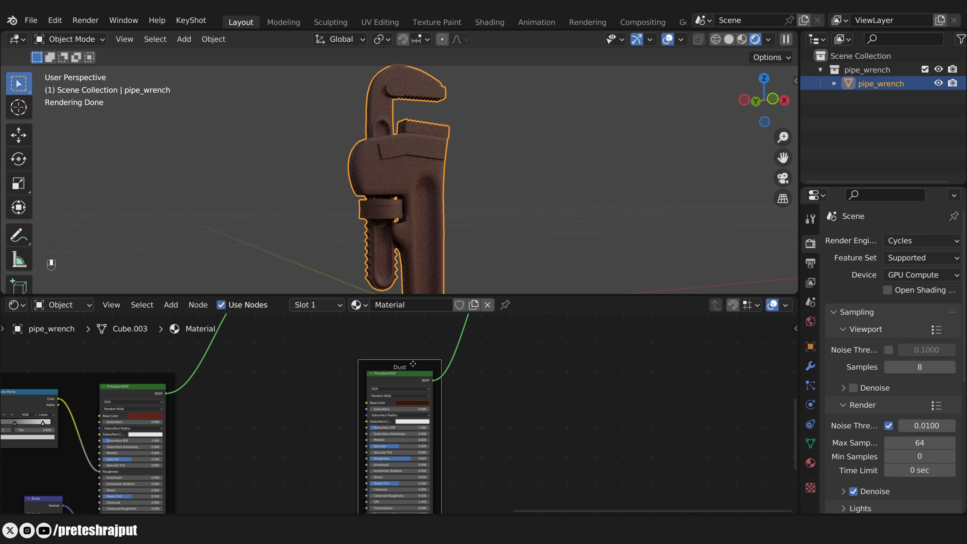
pyautogui.press('g')
pyautogui.moveTo(372, 383); pyautogui.dragTo(373, 383)
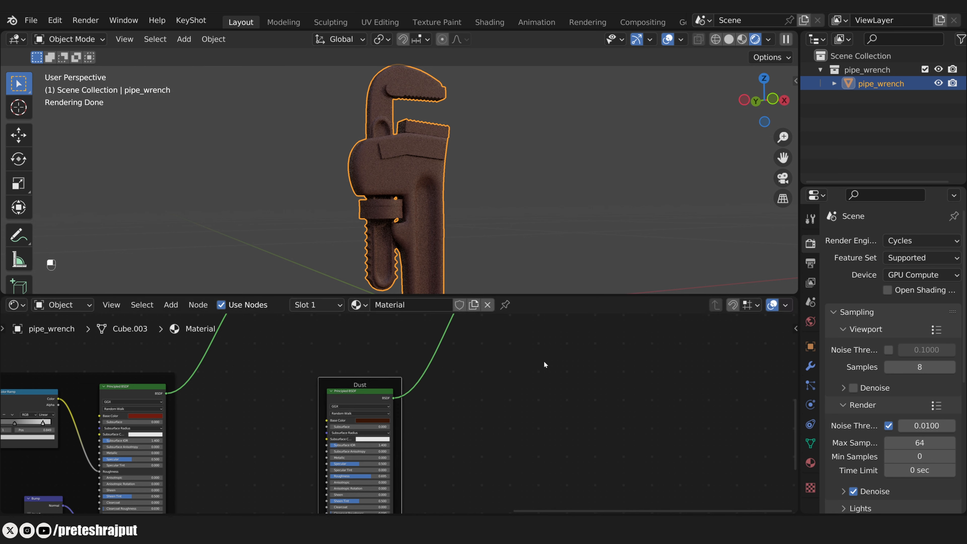
# - Duplicate the paint Mix Shader, place the copy before the Material Output, and link its Shader output to Surface
pyautogui.scroll(-2, 543, 361)
pyautogui.moveTo(520, 355); pyautogui.dragTo(496, 442, button='middle')
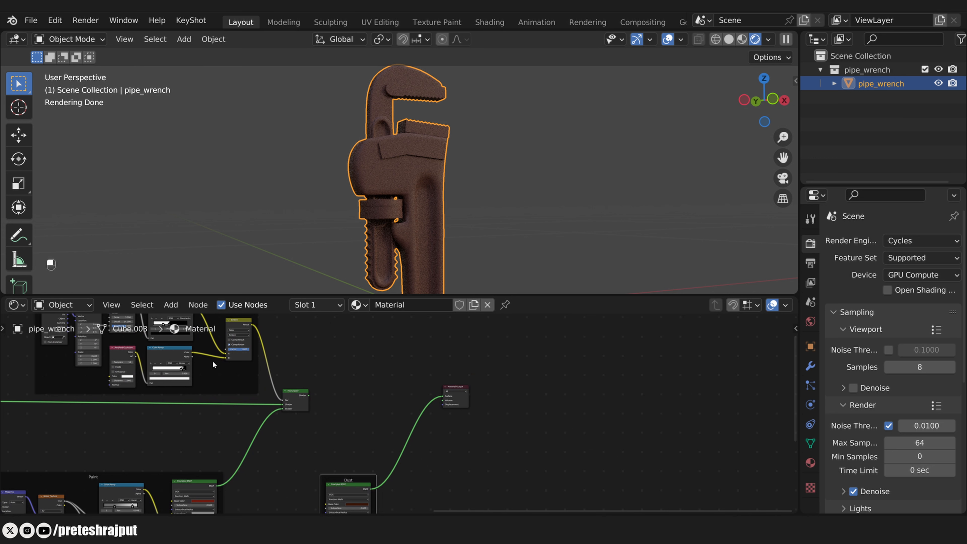
pyautogui.click(292, 391)
pyautogui.hotkey('shift', 'd')
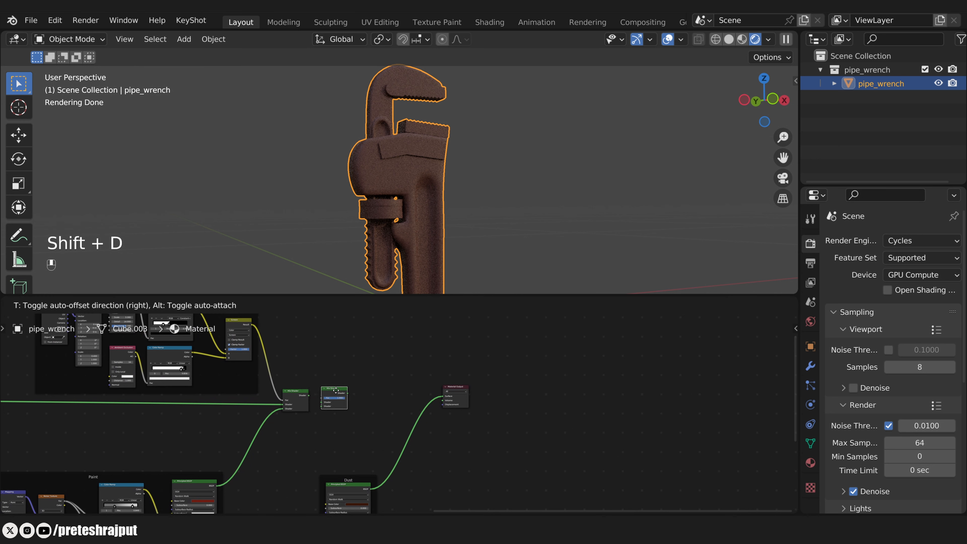
pyautogui.click(384, 396)
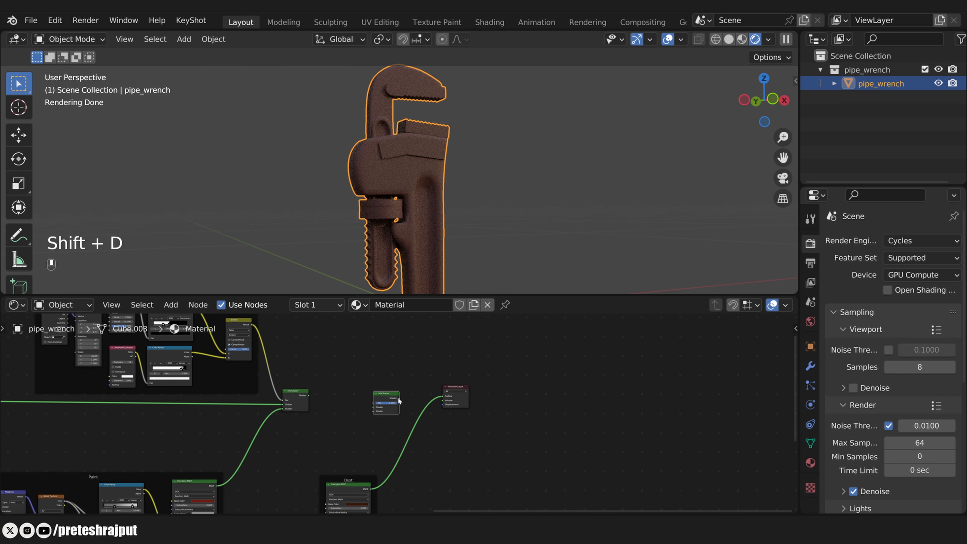
pyautogui.moveTo(398, 397); pyautogui.dragTo(443, 395)
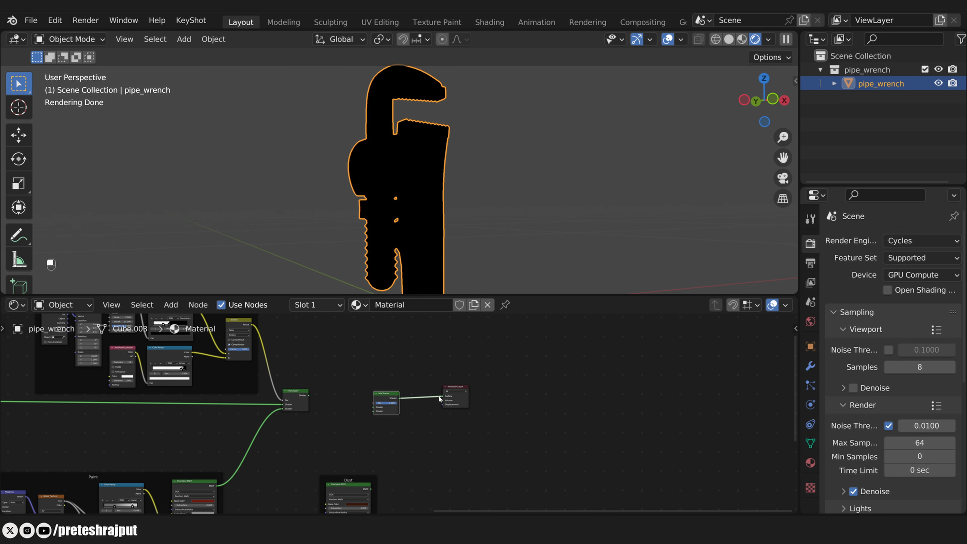
pyautogui.scroll(1, 326, 398)
pyautogui.hotkey('ctrl', 'z')
pyautogui.scroll(1, 326, 398)
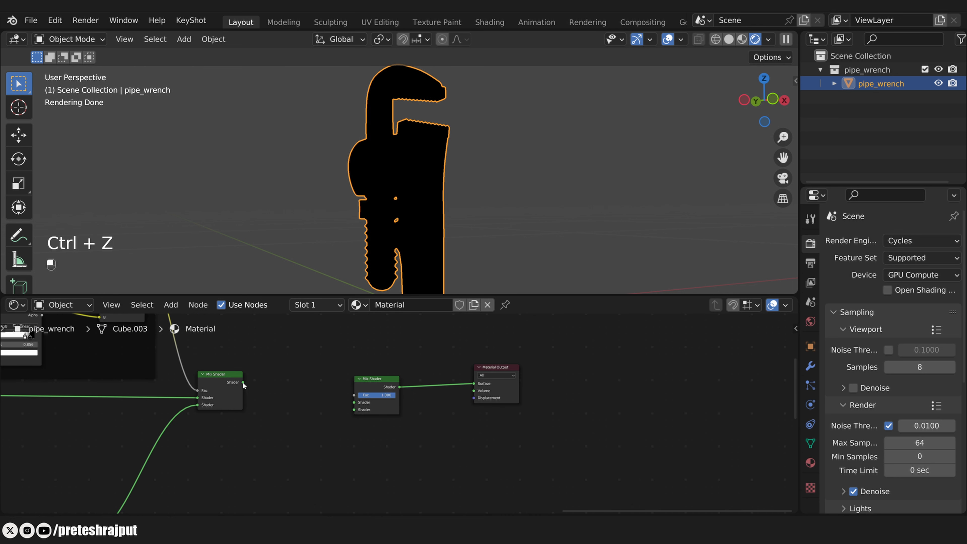
# - Feed the paint Mix Shader into the new Mix Shader's first shader input and the Dust shader into its second
pyautogui.moveTo(243, 381); pyautogui.dragTo(354, 406)
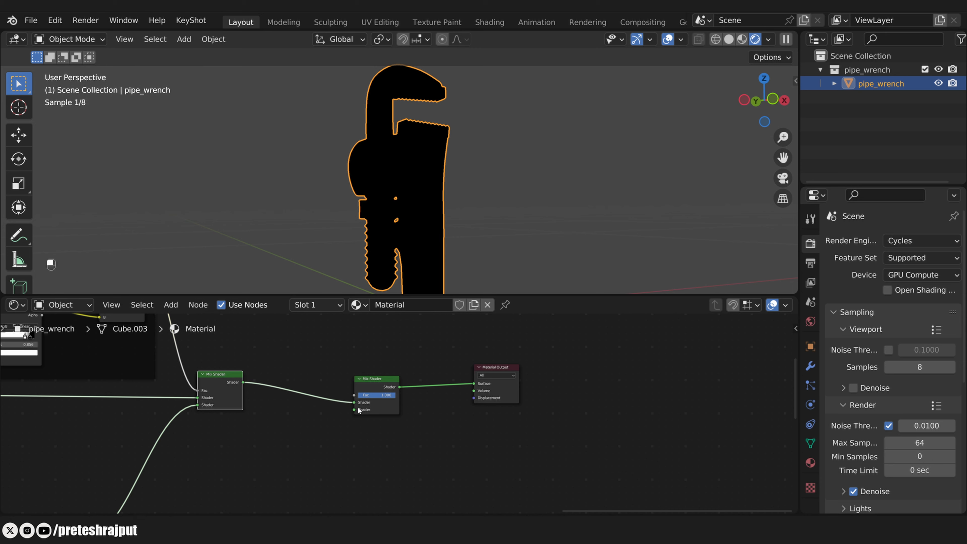
pyautogui.scroll(-2, 396, 417)
pyautogui.moveTo(369, 495); pyautogui.dragTo(369, 411)
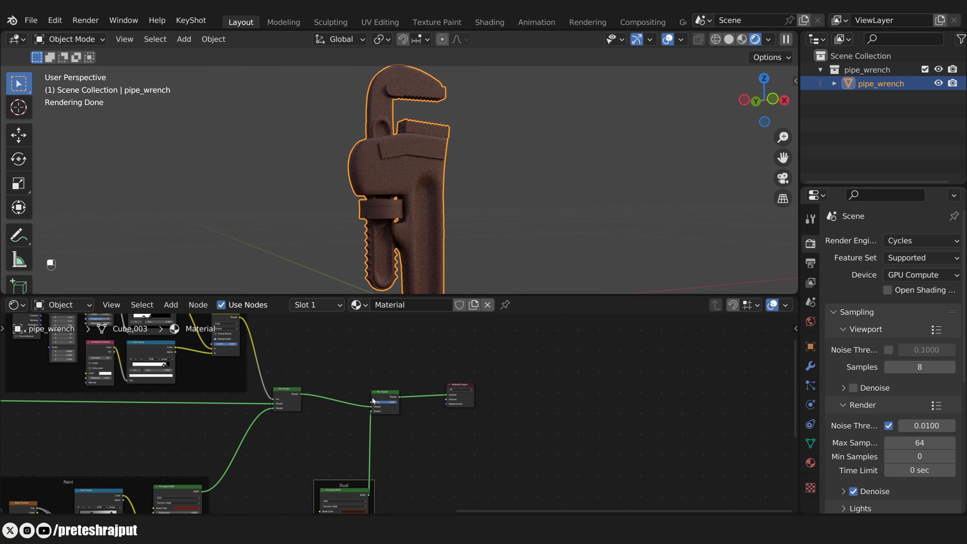
# - Add an Ambient Occlusion node above the new Mix Shader, beside the Paint Mask frame
pyautogui.moveTo(390, 359); pyautogui.dragTo(407, 405, button='middle')
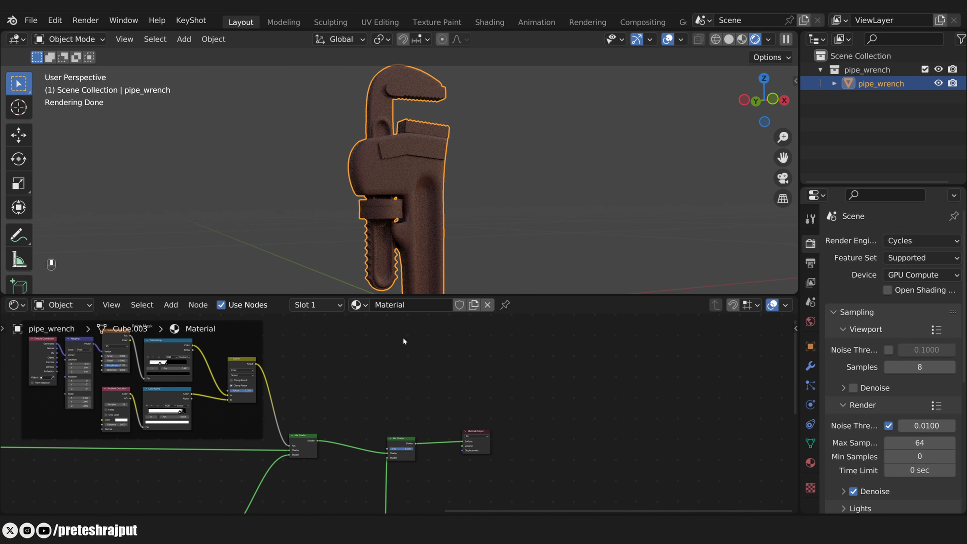
pyautogui.hotkey('shift', 'a')
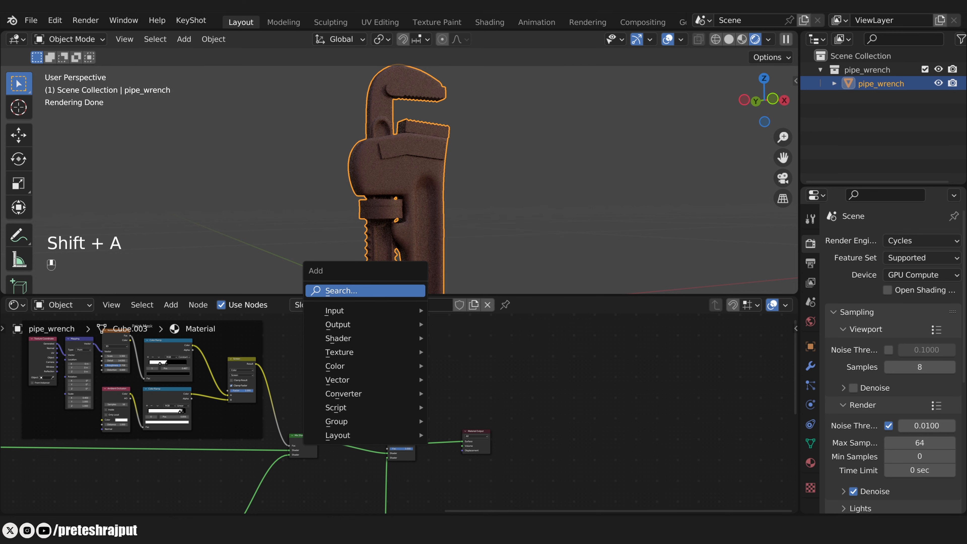
pyautogui.click(386, 294)
pyautogui.write('ambi')
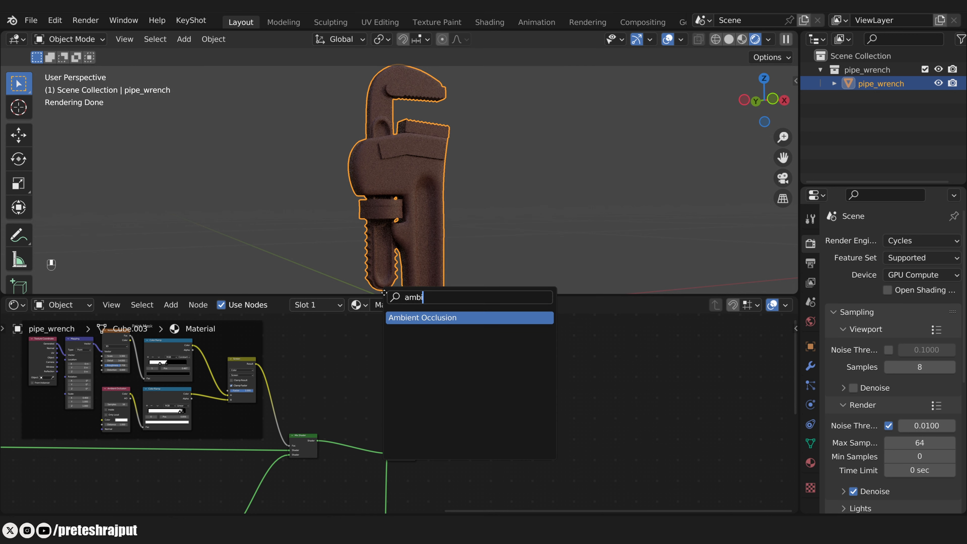
pyautogui.press('Return')
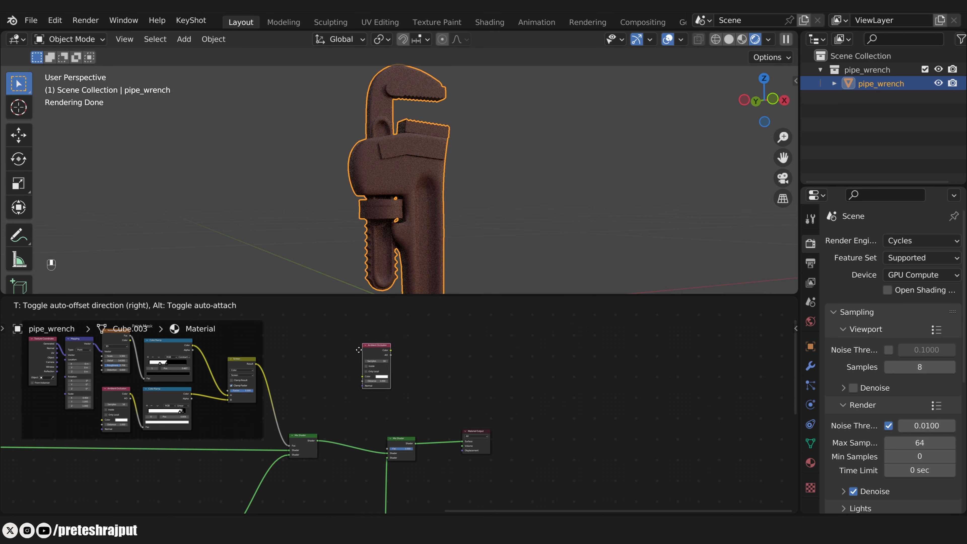
pyautogui.click(354, 353)
pyautogui.scroll(2, 409, 346)
pyautogui.keyDown('shift'); pyautogui.moveTo(431, 337); pyautogui.dragTo(395, 368, button='middle'); pyautogui.keyUp('shift')
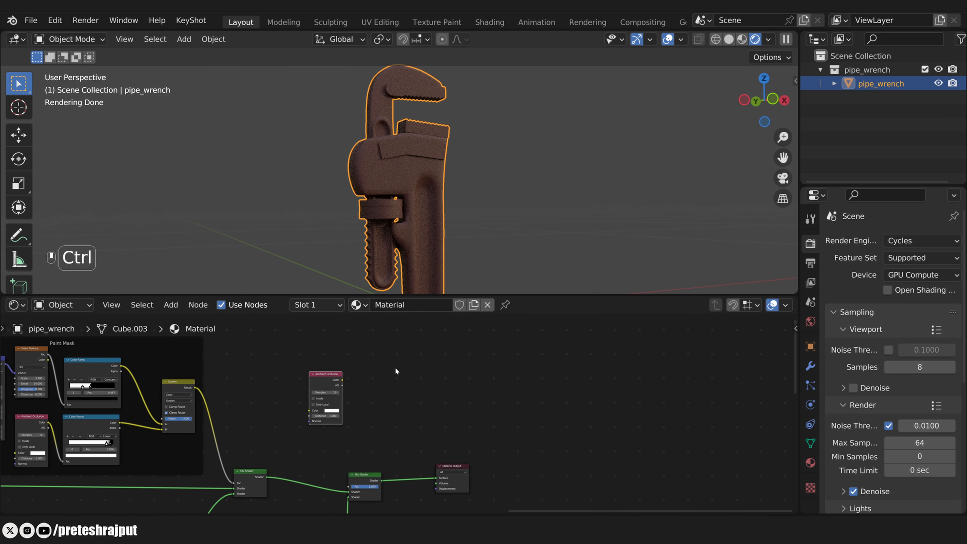
# - Add a Color Ramp beside the new Ambient Occlusion node and shift the last Mix Shader and Material Output away to make room
pyautogui.hotkey('shift', 'a')
pyautogui.click(395, 367)
pyautogui.write('ramp')
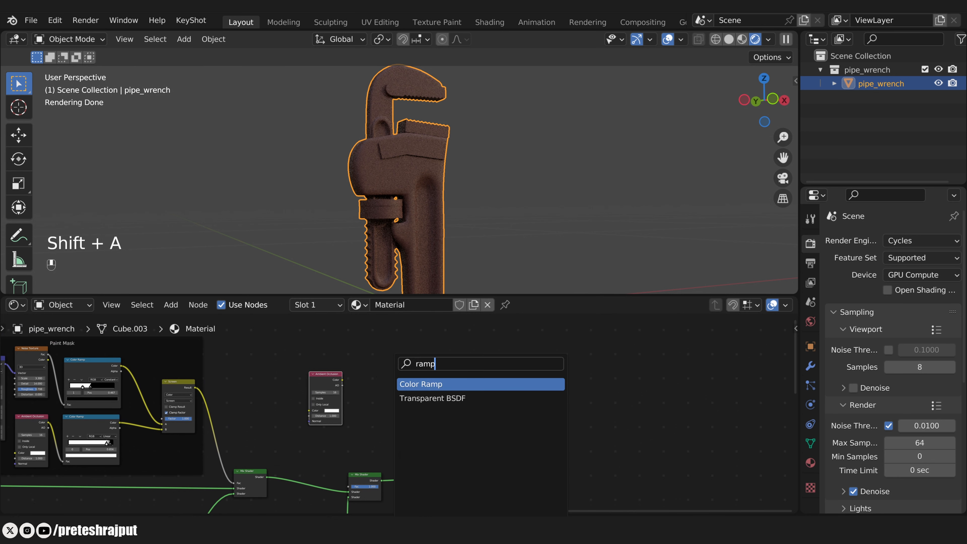
pyautogui.press('Return')
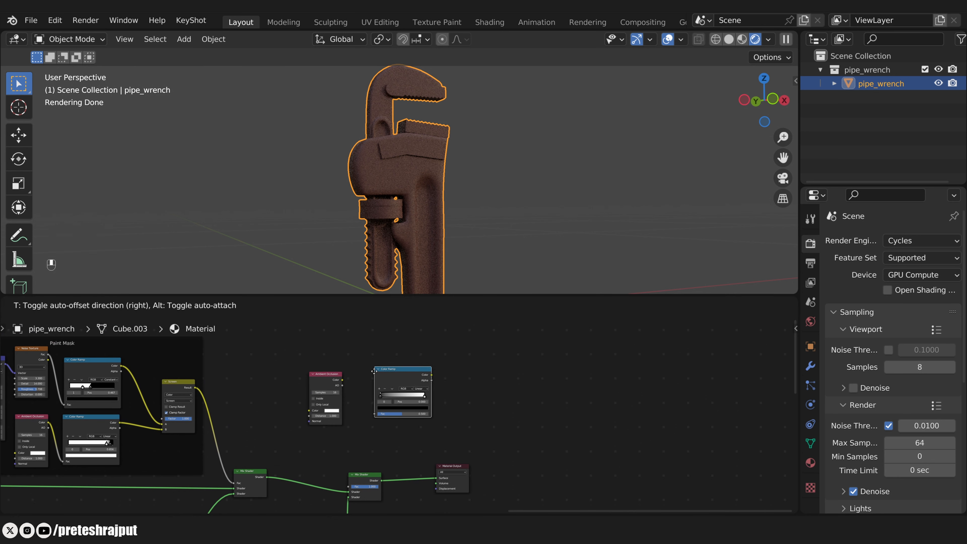
pyautogui.click(355, 379)
pyautogui.moveTo(335, 452); pyautogui.dragTo(555, 460)
pyautogui.moveTo(299, 353); pyautogui.dragTo(410, 424)
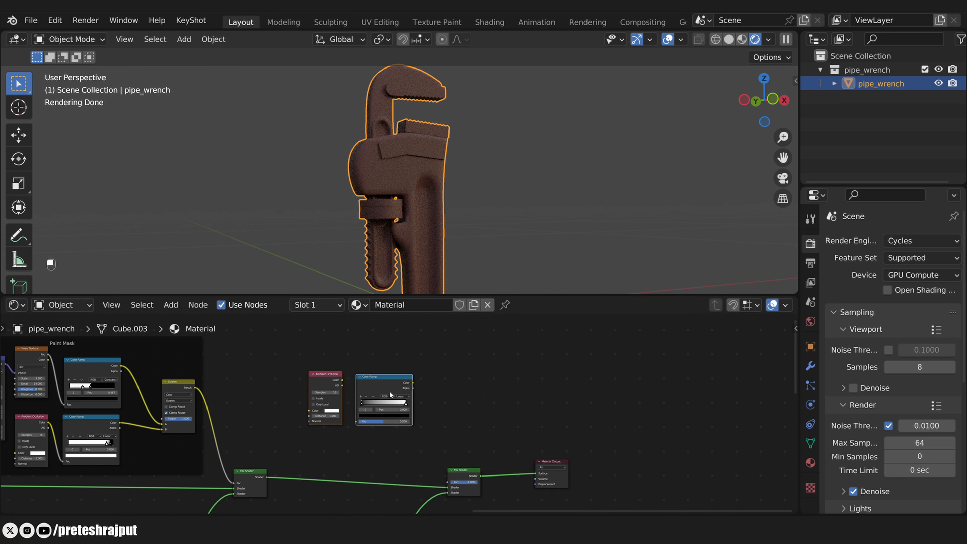
pyautogui.moveTo(390, 388); pyautogui.dragTo(391, 385)
pyautogui.click(487, 375)
# - Link the Ambient Occlusion Color output to the new Color Ramp's Fac and preview the ramp on the wrench
pyautogui.scroll(4, 418, 373)
pyautogui.moveTo(321, 364); pyautogui.dragTo(325, 362)
pyautogui.moveTo(336, 415); pyautogui.dragTo(338, 419)
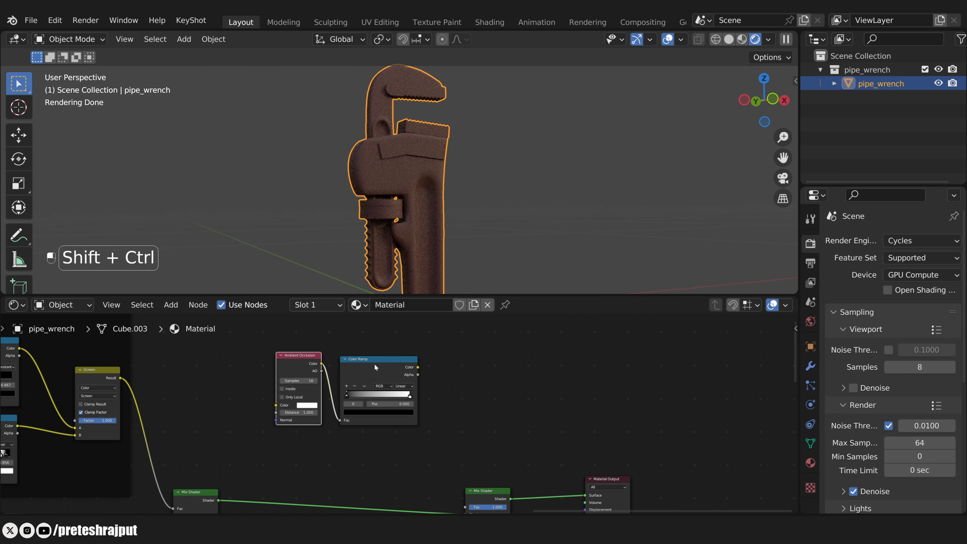
pyautogui.keyDown('ctrl'); pyautogui.keyDown('shift'); pyautogui.click(374, 367); pyautogui.keyUp('shift'); pyautogui.keyUp('ctrl')
pyautogui.scroll(4, 391, 382)
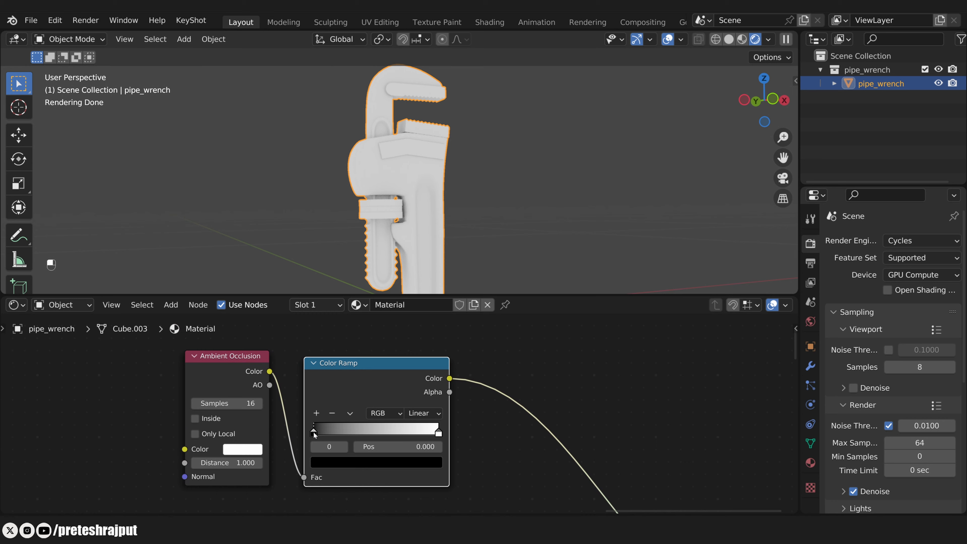
# - Invert the ambient occlusion ramp by placing the black stop at 0.951 and the white stop at about 0.6
pyautogui.moveTo(314, 432); pyautogui.dragTo(429, 432)
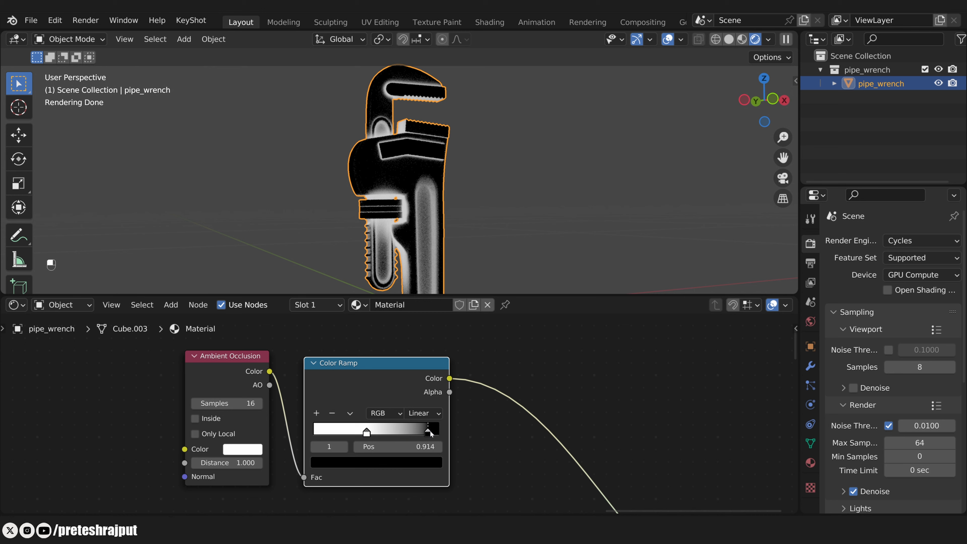
pyautogui.moveTo(429, 433); pyautogui.dragTo(432, 432)
pyautogui.moveTo(366, 433); pyautogui.dragTo(432, 433)
pyautogui.scroll(-3, 418, 380)
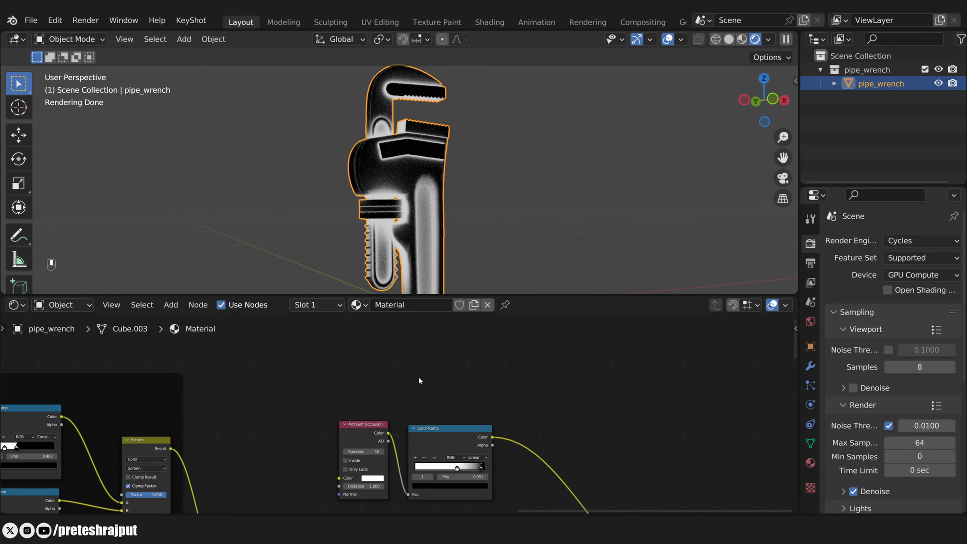
# - Add a Noise Texture node above the new Ambient Occlusion node
pyautogui.hotkey('shift', 'a')
pyautogui.click(418, 376)
pyautogui.write('noi')
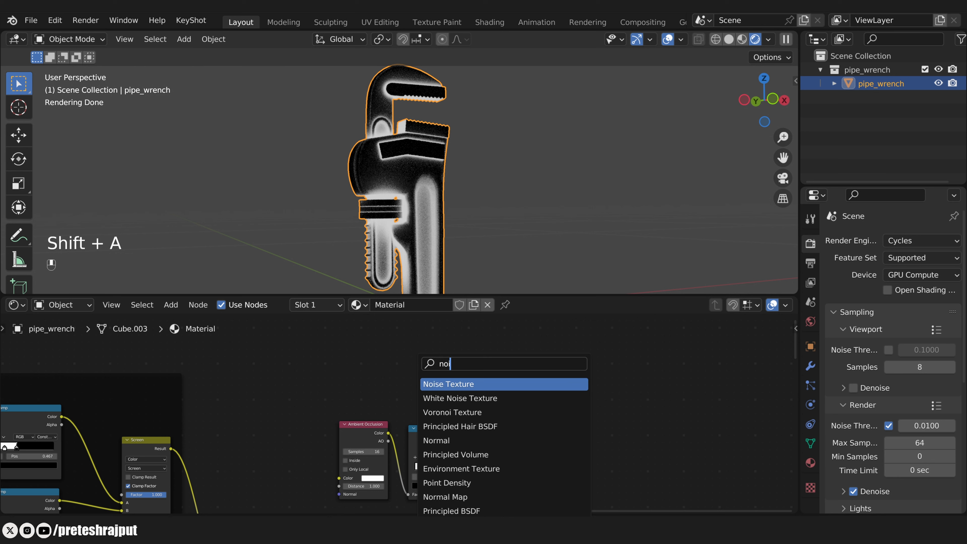
pyautogui.press('Return')
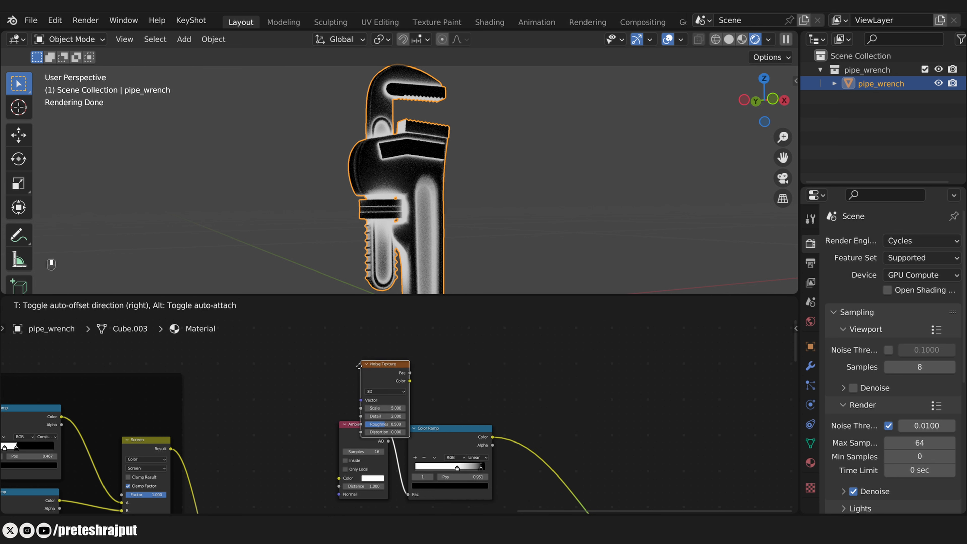
pyautogui.click(349, 345)
# - Duplicate the ambient occlusion Color Ramp beside the Noise Texture and feed the noise Fac output into the copy
pyautogui.click(454, 436)
pyautogui.hotkey('shift', 'd')
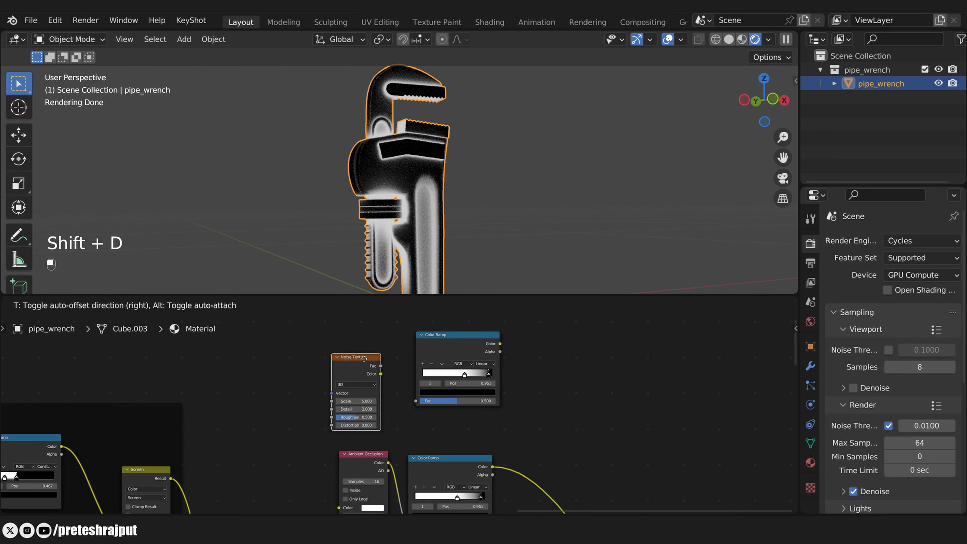
pyautogui.moveTo(397, 380); pyautogui.dragTo(415, 400)
pyautogui.moveTo(467, 343); pyautogui.dragTo(453, 360)
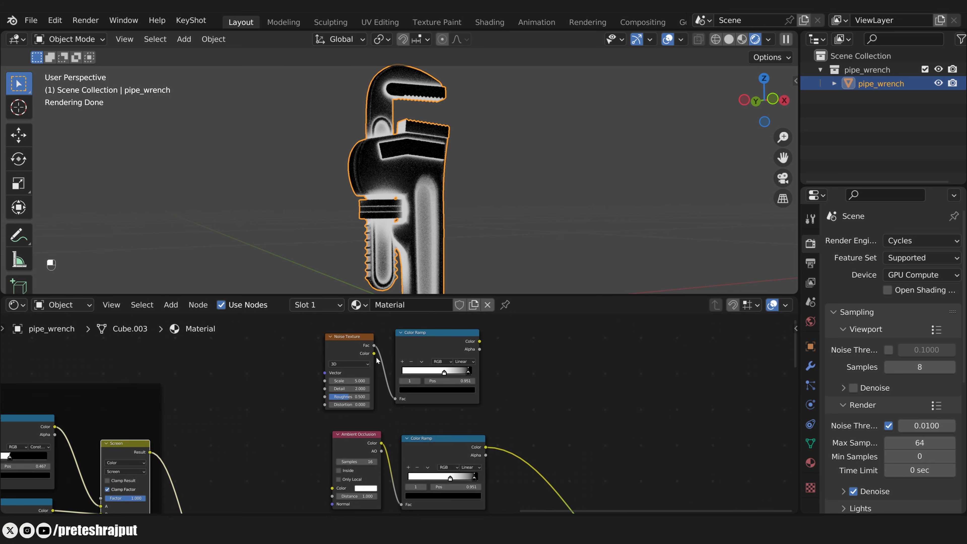
# - Add Texture Coordinate and Mapping nodes to the new Noise Texture and preview its Color Ramp on the wrench
pyautogui.click(339, 338)
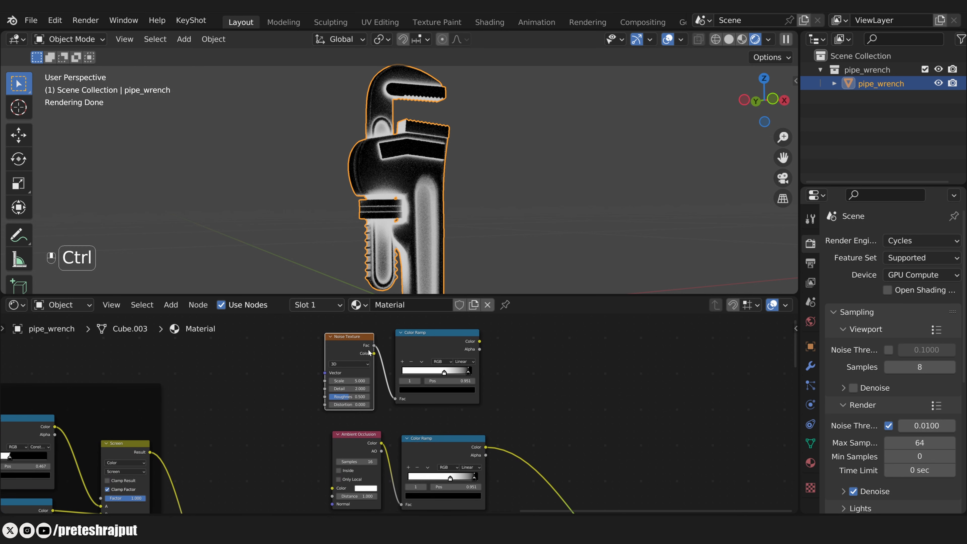
pyautogui.hotkey('ctrl', 't')
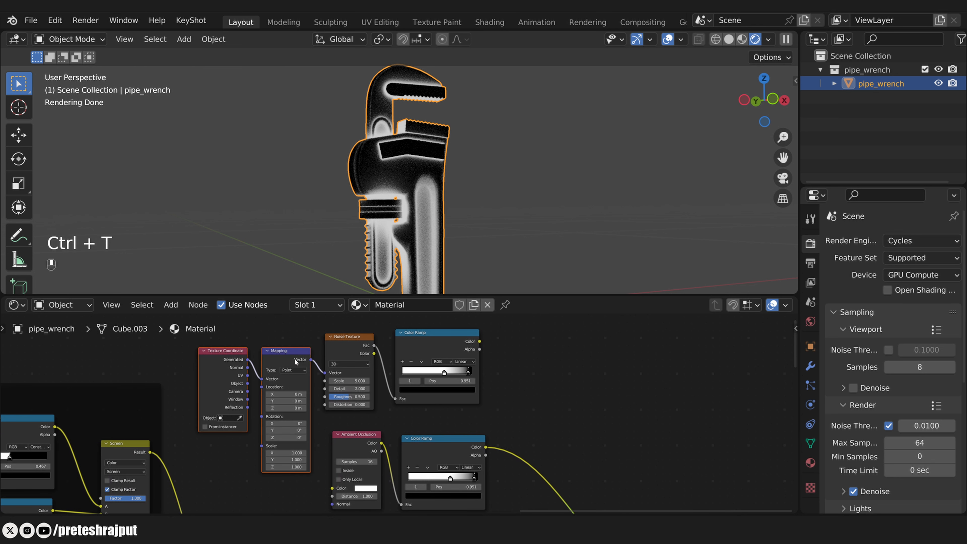
pyautogui.click(513, 371)
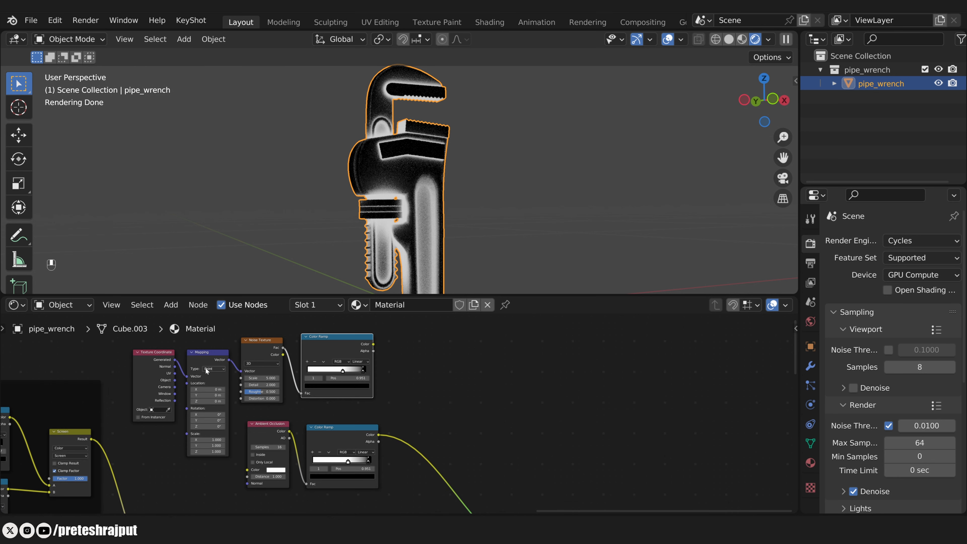
pyautogui.keyDown('ctrl'); pyautogui.keyDown('shift'); pyautogui.click(329, 349); pyautogui.keyUp('shift'); pyautogui.keyUp('ctrl')
pyautogui.moveTo(359, 405); pyautogui.dragTo(442, 396, button='middle')
pyautogui.scroll(4, 379, 399)
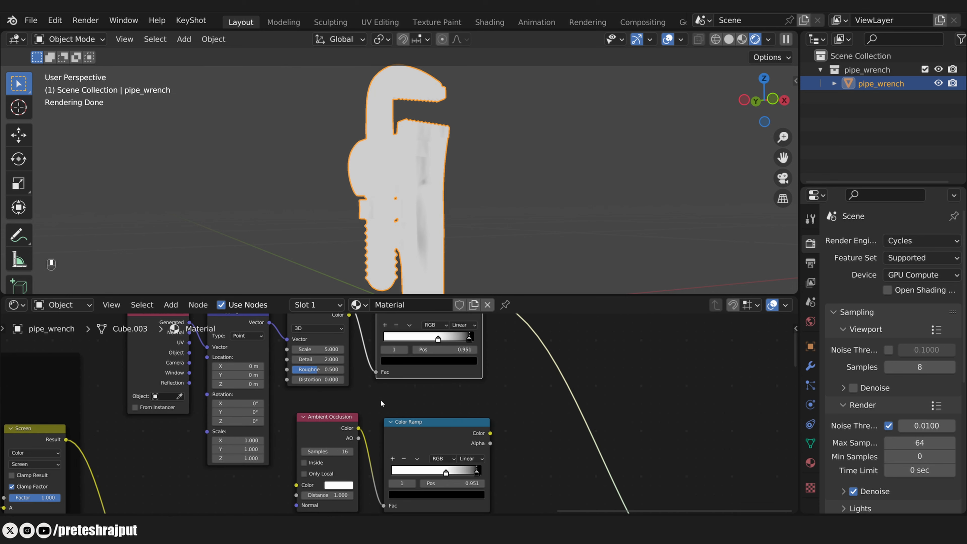
# - Set the X scale of the new Mapping node to 0.5
pyautogui.doubleClick(258, 482)
pyautogui.write('.5')
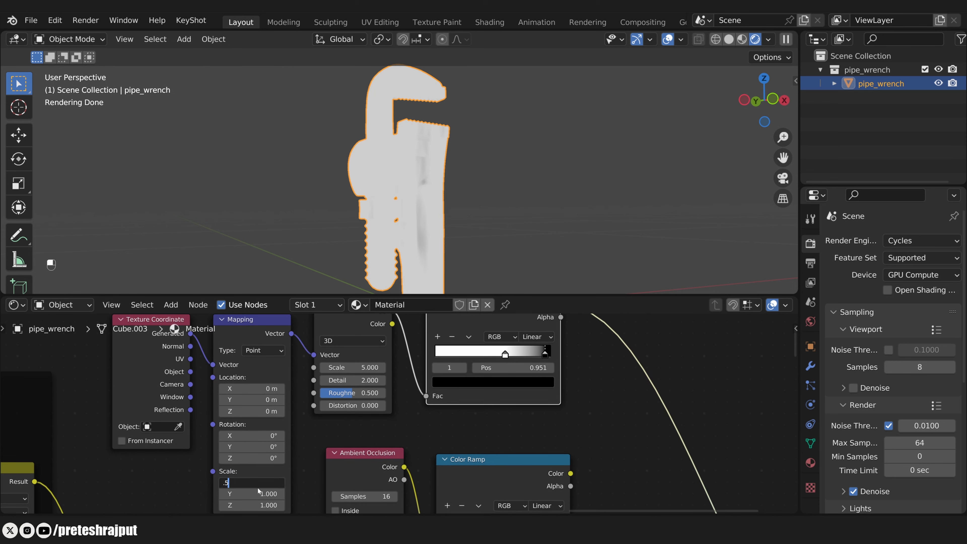
pyautogui.press('Return')
# - Try a Noise Texture scale of 22.8 with its Color Ramp flipped and the black stop at 0.186
pyautogui.moveTo(353, 367); pyautogui.dragTo(595, 329)
pyautogui.moveTo(505, 355); pyautogui.dragTo(484, 353)
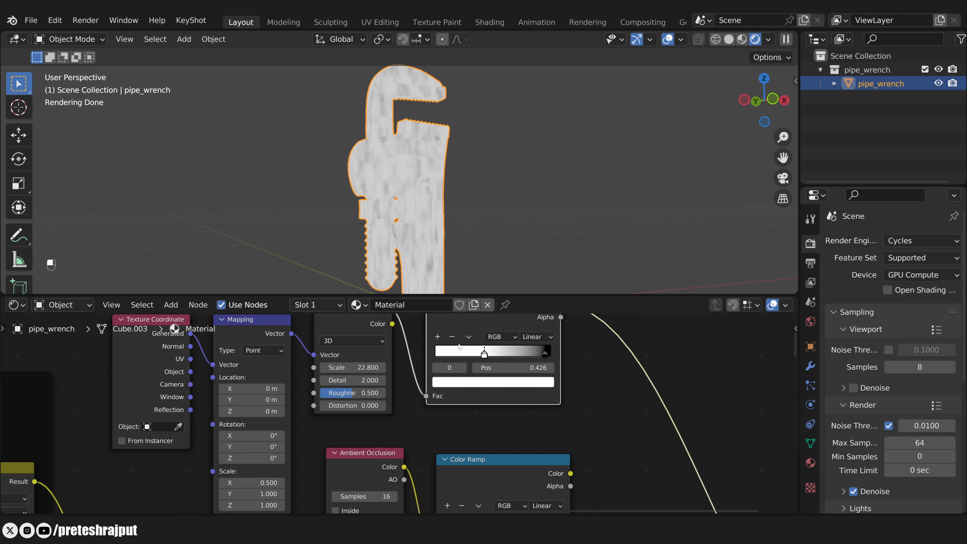
pyautogui.click(468, 337)
pyautogui.click(490, 395)
pyautogui.moveTo(489, 357); pyautogui.dragTo(464, 389, button='middle')
pyautogui.scroll(-2, 464, 389)
pyautogui.moveTo(516, 388); pyautogui.dragTo(498, 387)
pyautogui.moveTo(418, 388); pyautogui.dragTo(436, 387)
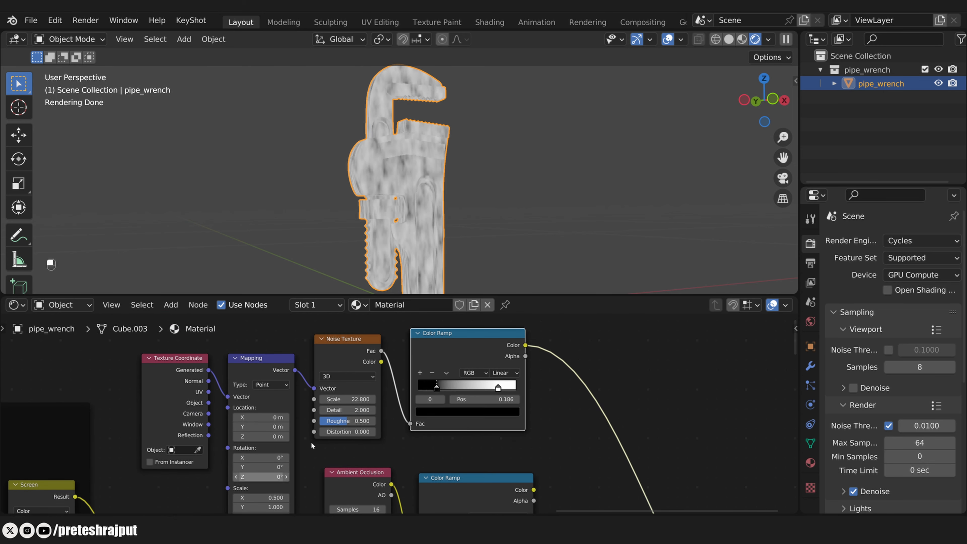
# - Set the noise scale to 5 and place its ramp's white stop at 0.134 and black stop at about 0.6
pyautogui.moveTo(348, 399); pyautogui.dragTo(101, 399)
pyautogui.moveTo(436, 388); pyautogui.dragTo(448, 388)
pyautogui.moveTo(499, 388); pyautogui.dragTo(438, 388)
pyautogui.moveTo(449, 388); pyautogui.dragTo(482, 388)
pyautogui.moveTo(438, 388)
pyautogui.mouseDown()
pyautogui.moveTo(476, 388)
pyautogui.moveTo(431, 387)
pyautogui.mouseUp()
pyautogui.hotkey('ctrl', 'z')
pyautogui.click(481, 388)
pyautogui.scroll(-2, 548, 434)
pyautogui.moveTo(556, 436); pyautogui.dragTo(518, 419, button='middle')
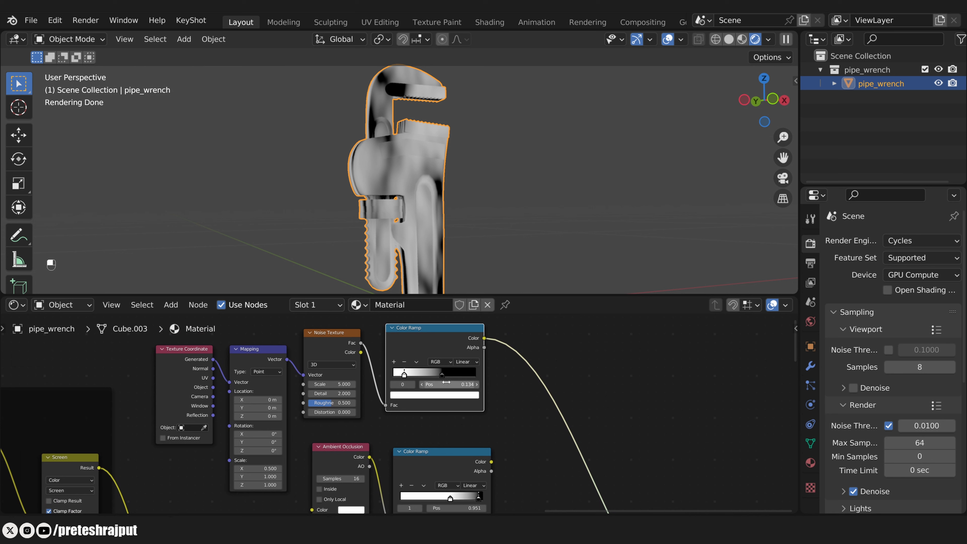
# - Insert a Mix Color node after the noise Color Ramp and link the ambient occlusion ramp's Color into its B input
pyautogui.scroll(-1, 489, 406)
pyautogui.hotkey('shift', 'a')
pyautogui.hotkey('shift', 'a')
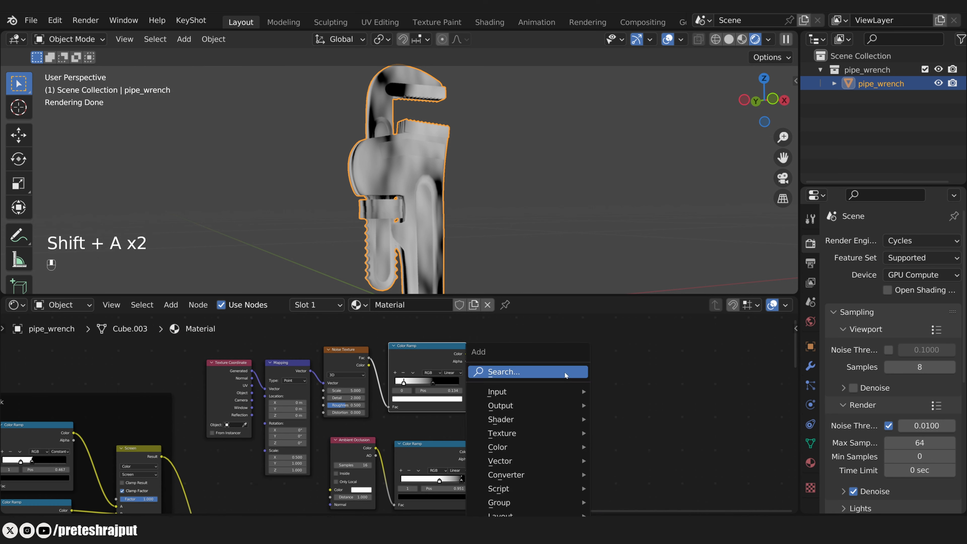
pyautogui.click(564, 371)
pyautogui.write('mix')
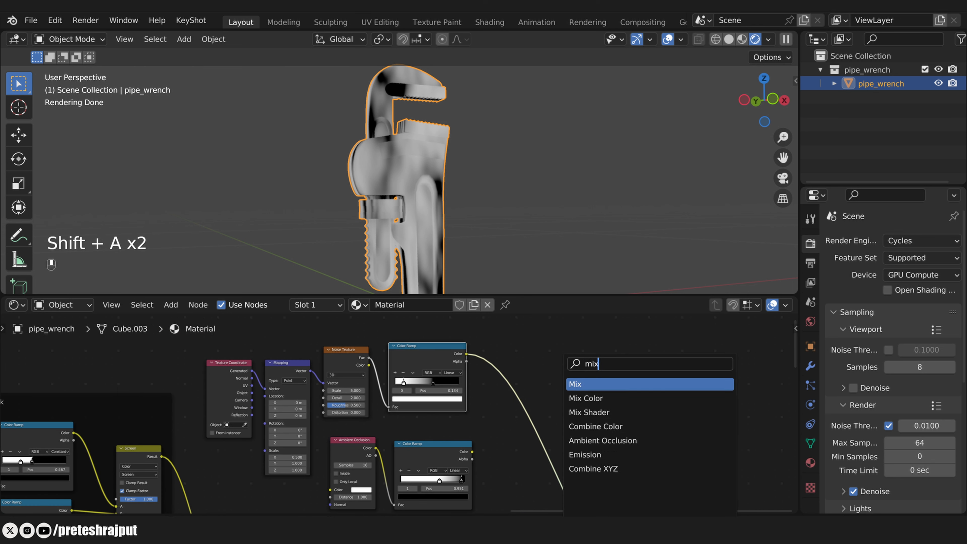
pyautogui.press('Down')
pyautogui.press('Return')
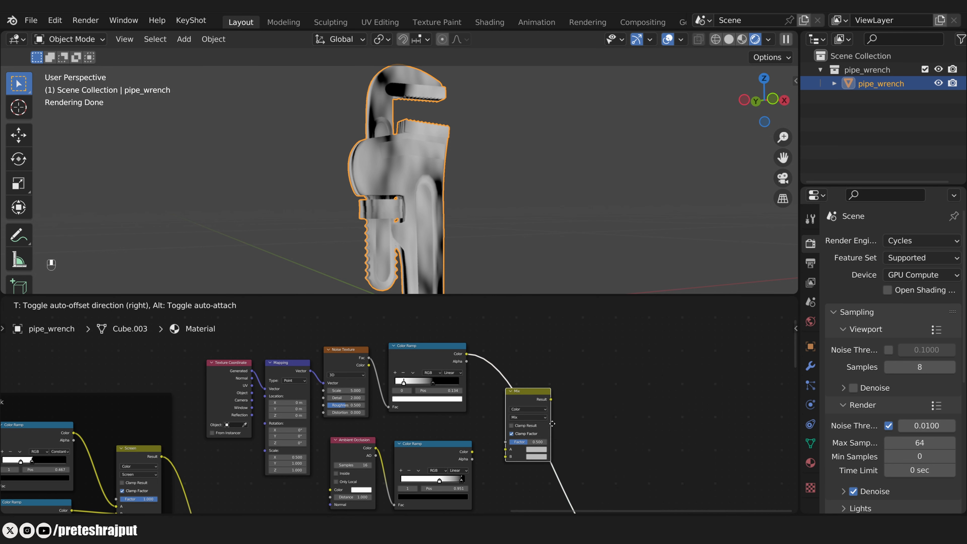
pyautogui.click(507, 393)
pyautogui.moveTo(611, 435); pyautogui.dragTo(608, 403, button='middle')
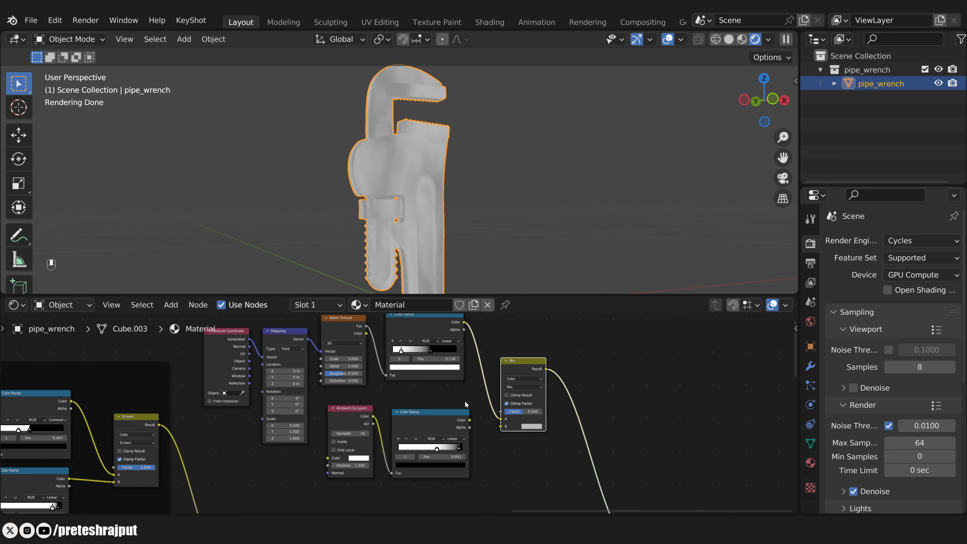
pyautogui.moveTo(470, 420); pyautogui.dragTo(500, 426)
pyautogui.scroll(2, 576, 342)
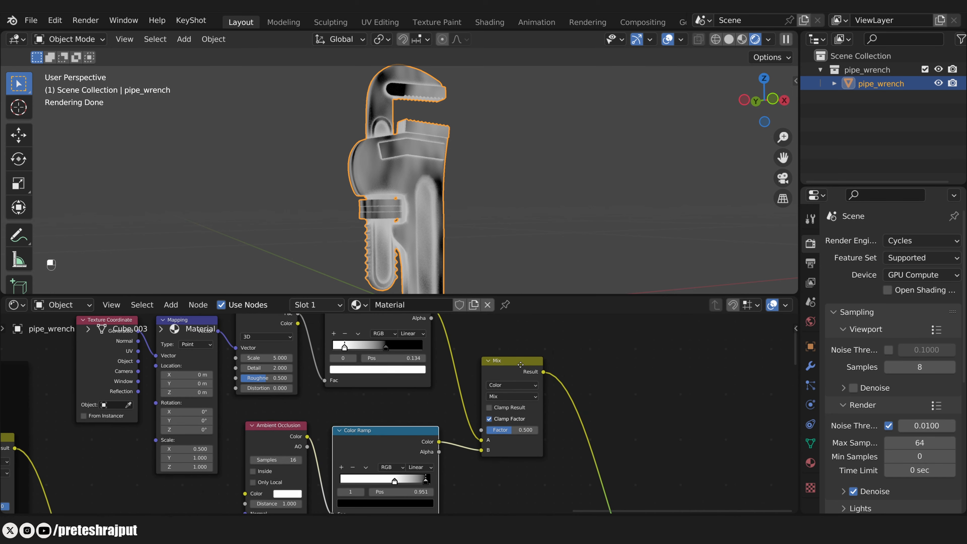
# - Set the Mix Color node's factor to 1.0 and its blending mode to Screen
pyautogui.moveTo(509, 442); pyautogui.dragTo(536, 441)
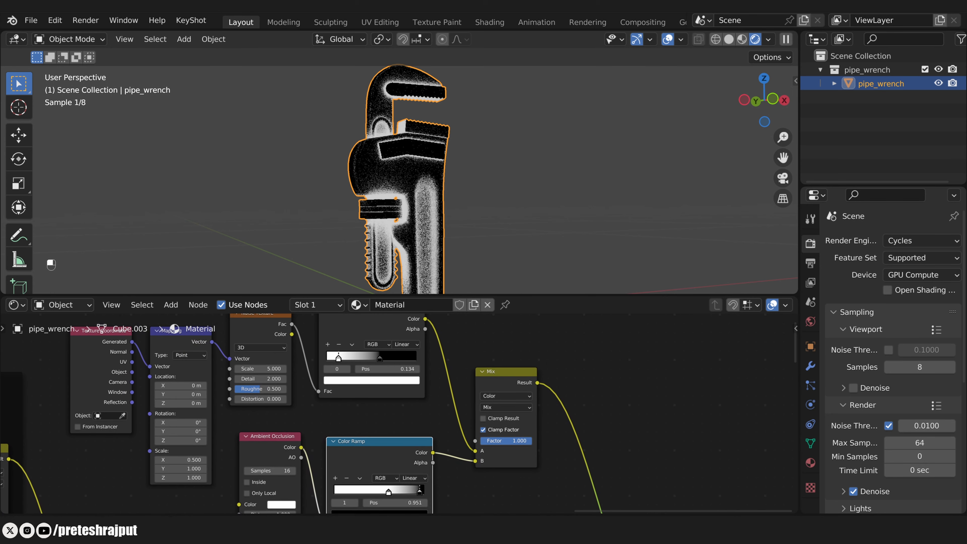
pyautogui.click(495, 407)
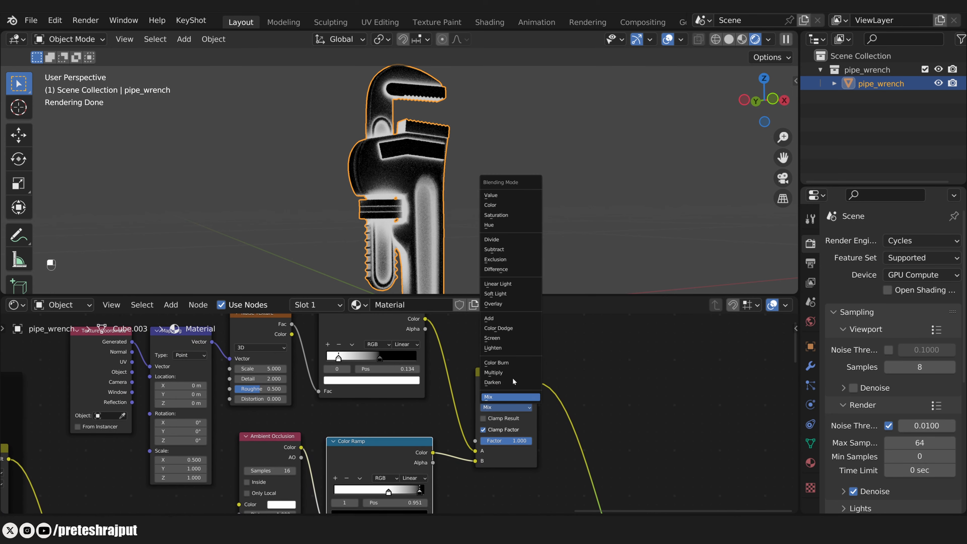
pyautogui.click(501, 338)
pyautogui.scroll(-4, 480, 370)
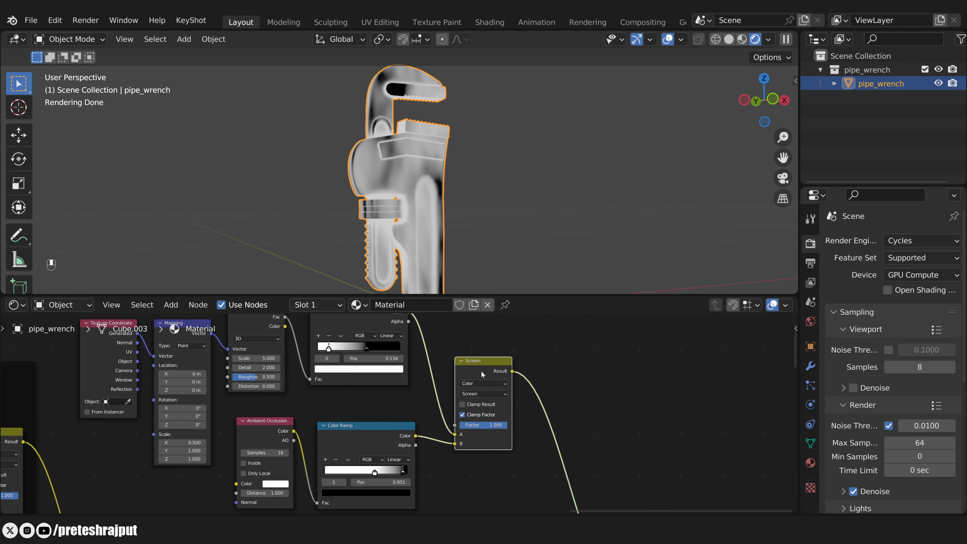
# - Link the Screen node's Result to the dust Mix Shader's Fac and restore that Mix Shader's connection to the Material Output
pyautogui.scroll(-1, 501, 401)
pyautogui.moveTo(505, 448); pyautogui.dragTo(518, 387, button='middle')
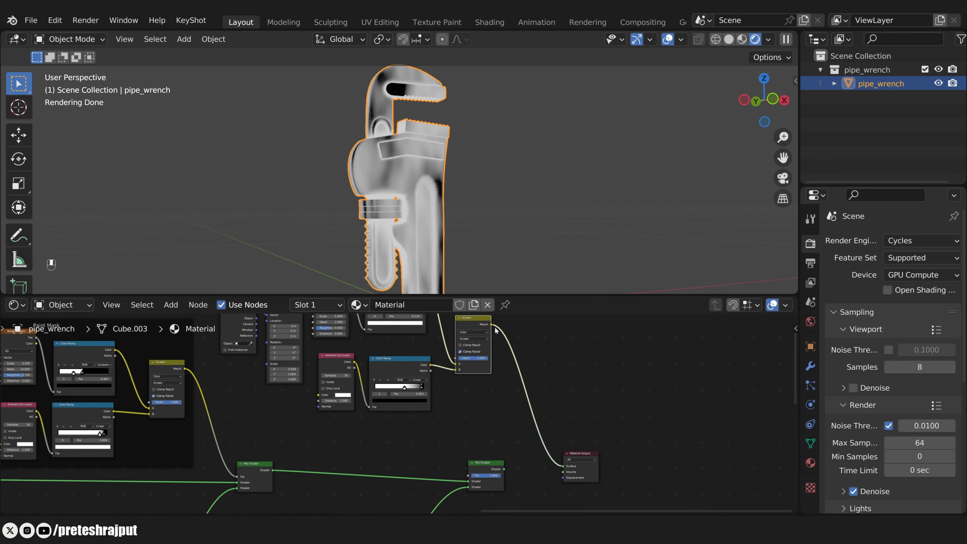
pyautogui.moveTo(492, 324); pyautogui.dragTo(562, 466)
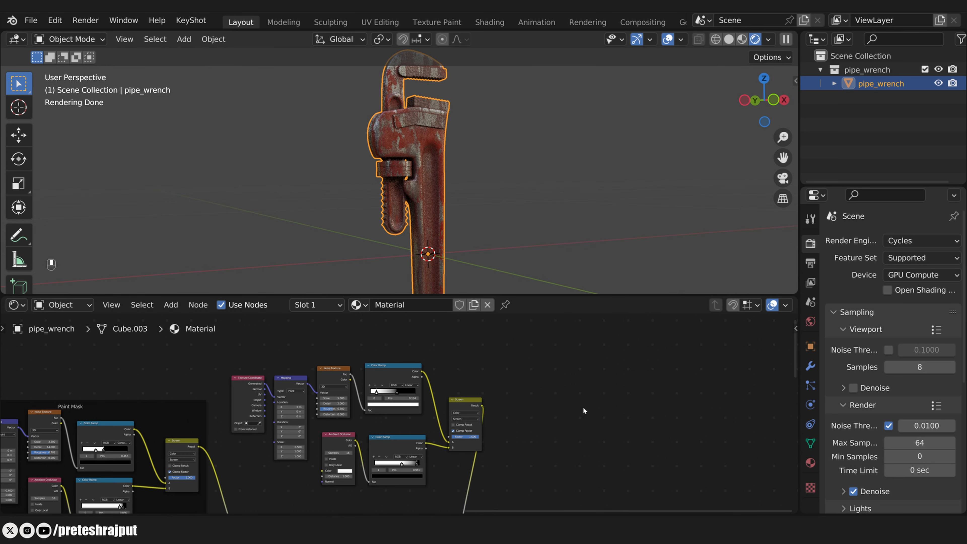
# - Wrap the new noise and ambient occlusion mask nodes in a frame labelled "Dirt Mask"
pyautogui.moveTo(244, 350); pyautogui.dragTo(502, 477)
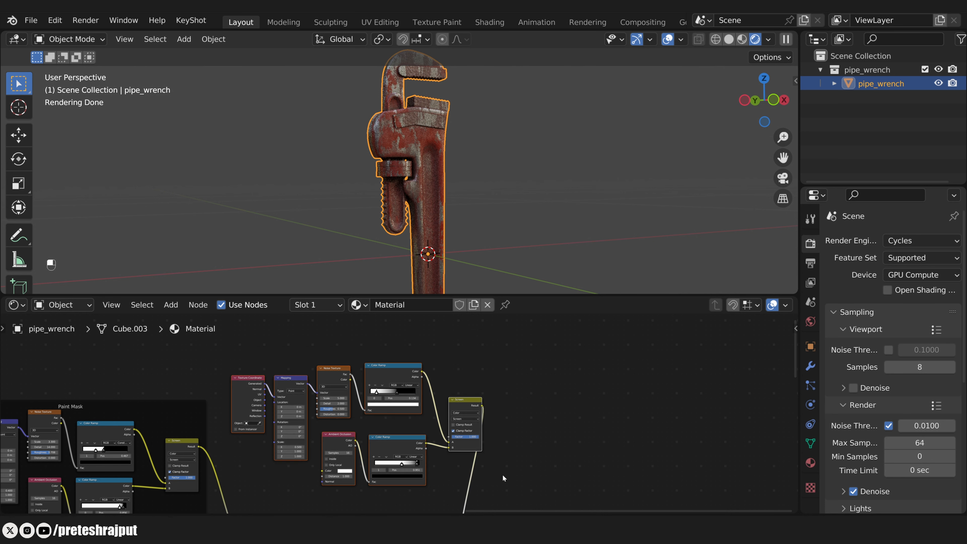
pyautogui.hotkey('ctrl', 'j')
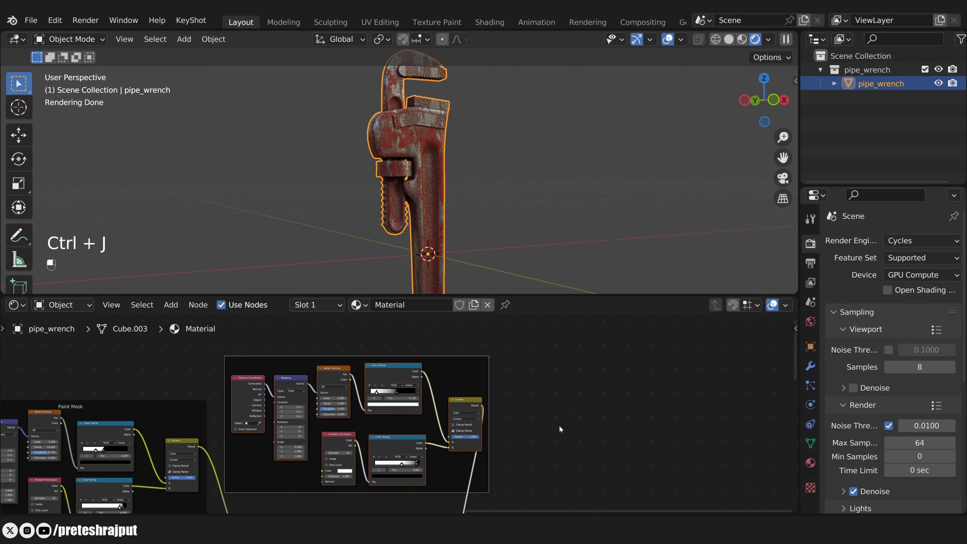
pyautogui.click(557, 424)
pyautogui.click(440, 358)
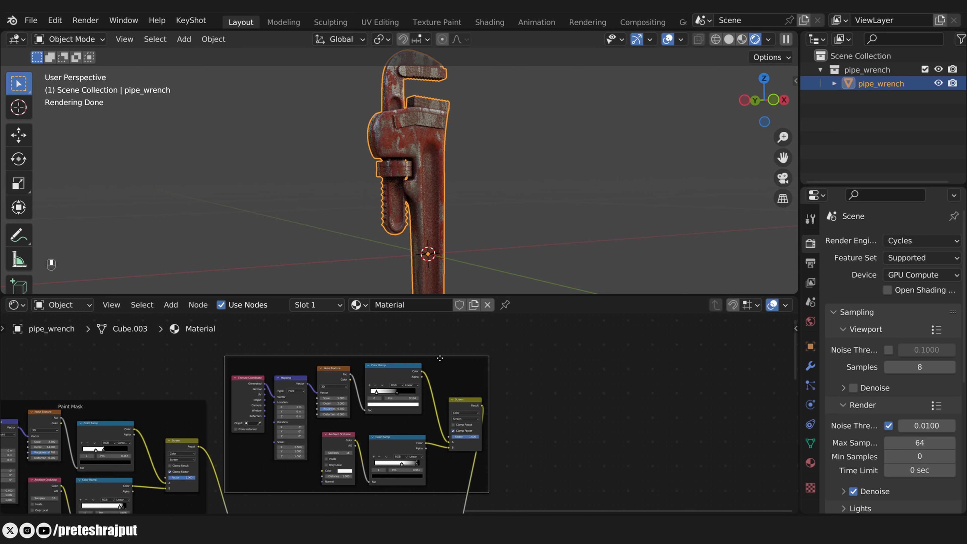
pyautogui.press('F2')
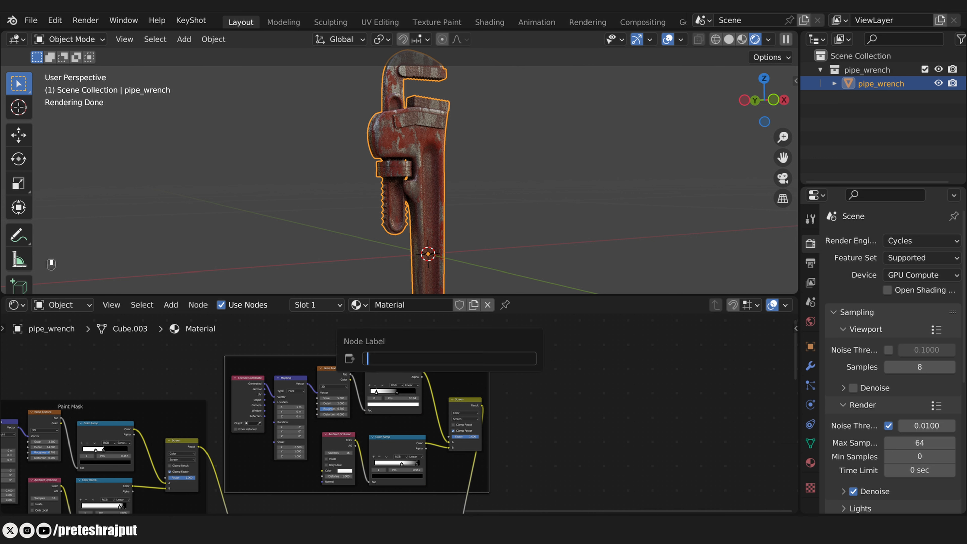
pyautogui.write('Dirt Mask')
pyautogui.press('Return')
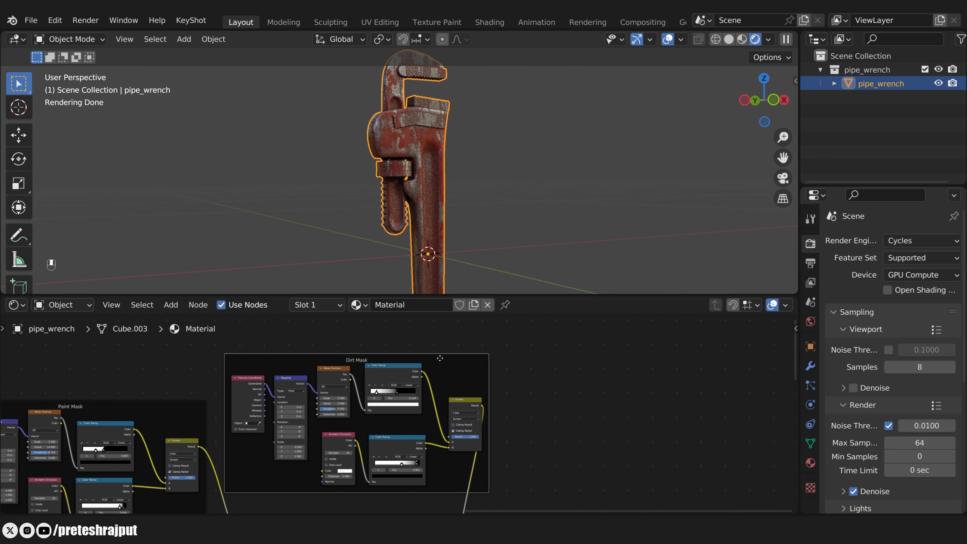
pyautogui.scroll(2, 440, 357)
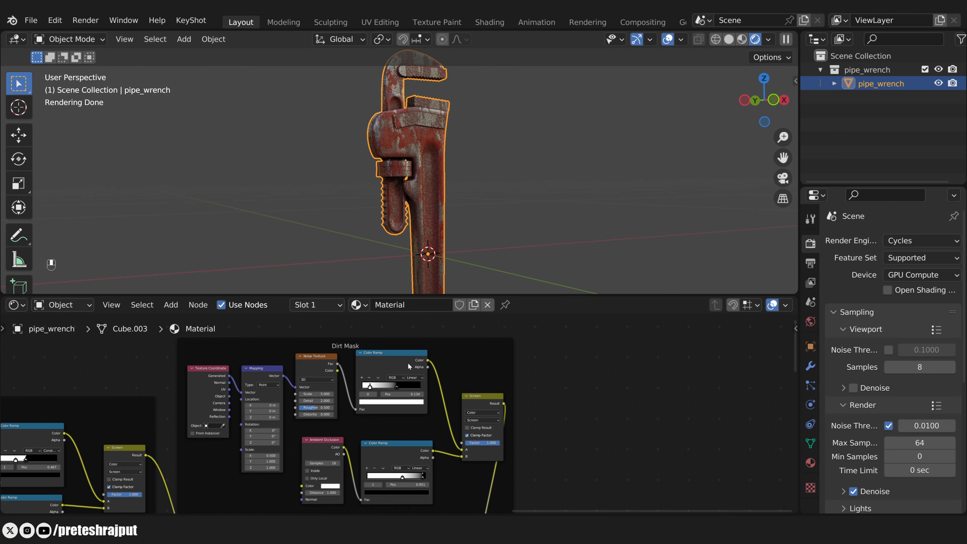
# - Move the white stop of the Dirt Mask's ambient occlusion Color Ramp to about 0.7, checking the dirt around the adjustment nut
pyautogui.click(388, 361)
pyautogui.click(390, 449)
pyautogui.click(387, 358)
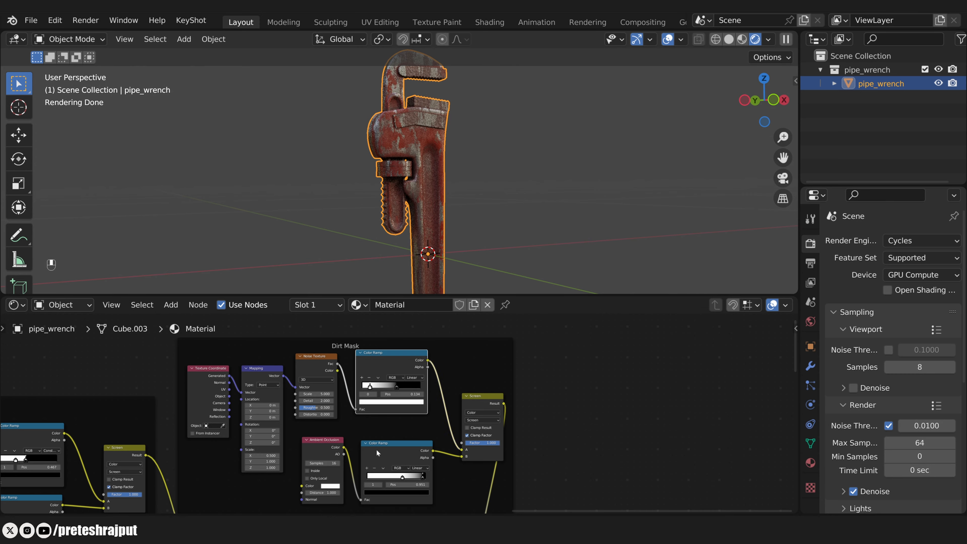
pyautogui.click(377, 450)
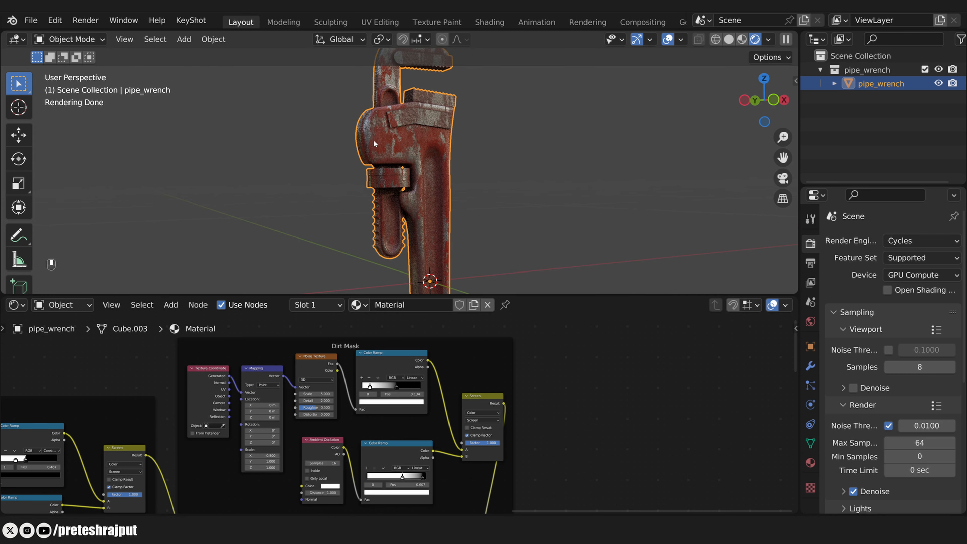
pyautogui.scroll(2, 390, 159)
pyautogui.scroll(2, 391, 161)
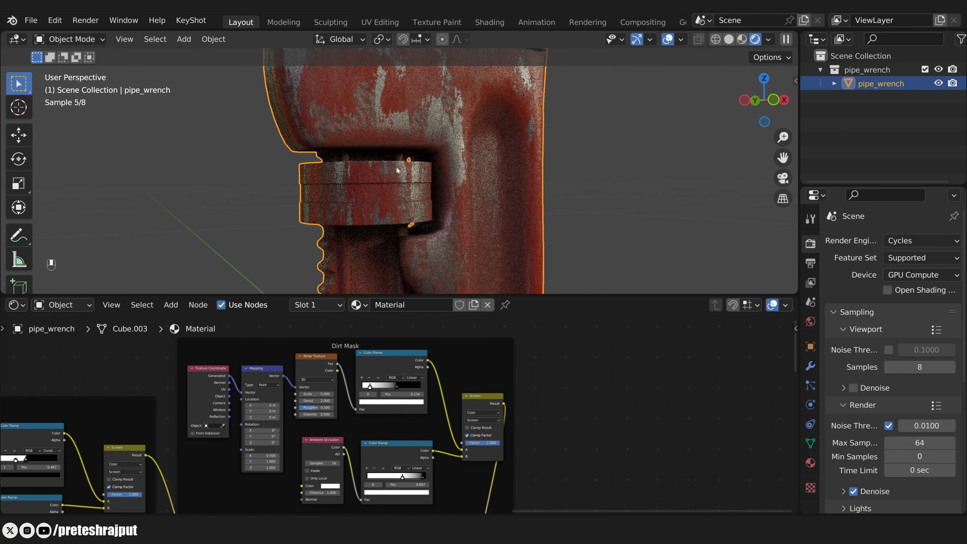
pyautogui.click(403, 444)
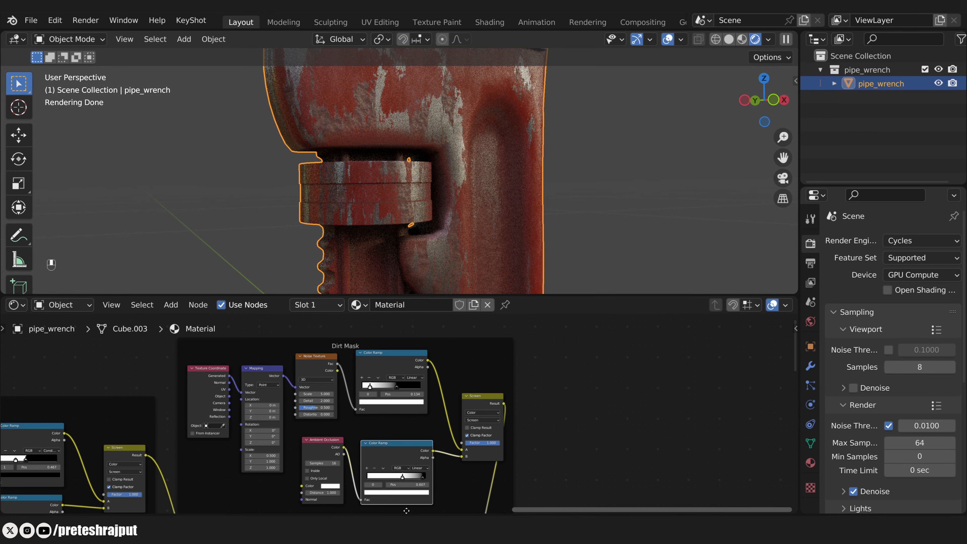
pyautogui.hotkey('ctrl', 'z')
pyautogui.hotkey('ctrl', 'z')
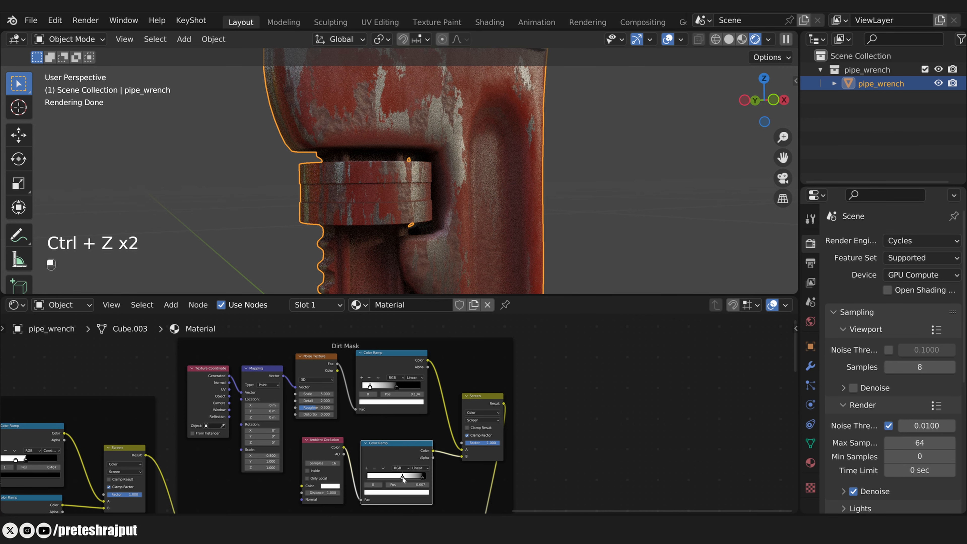
pyautogui.moveTo(402, 476); pyautogui.dragTo(411, 476)
pyautogui.click(434, 348)
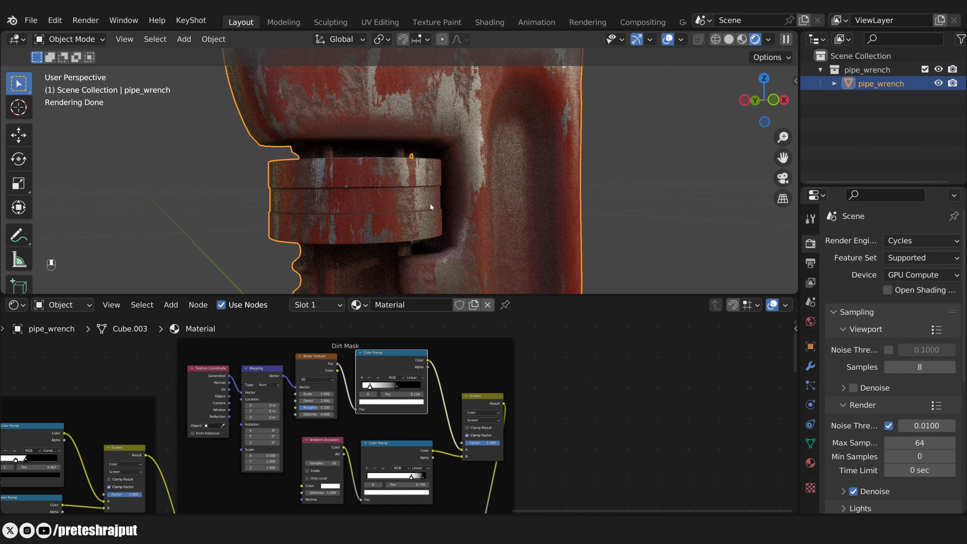
pyautogui.scroll(-6, 430, 203)
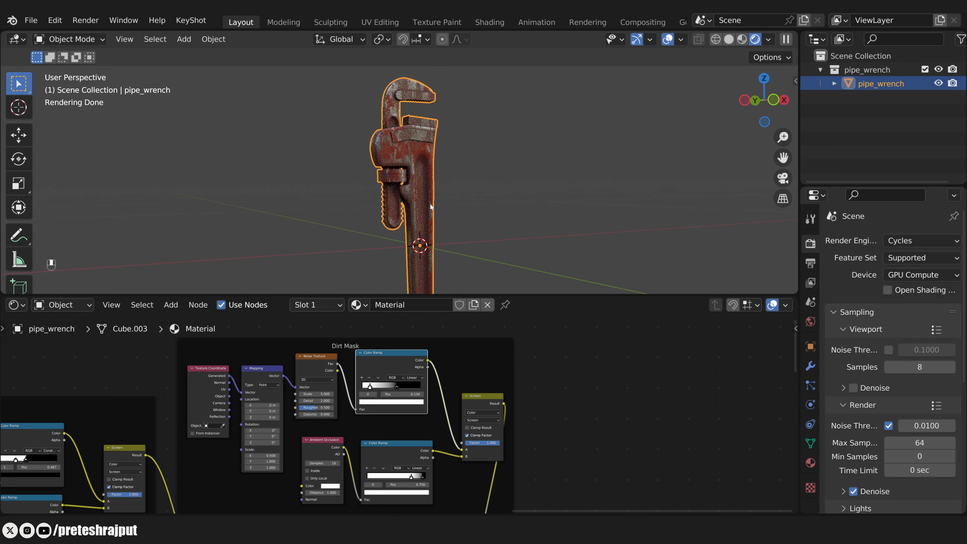
pyautogui.click(308, 359)
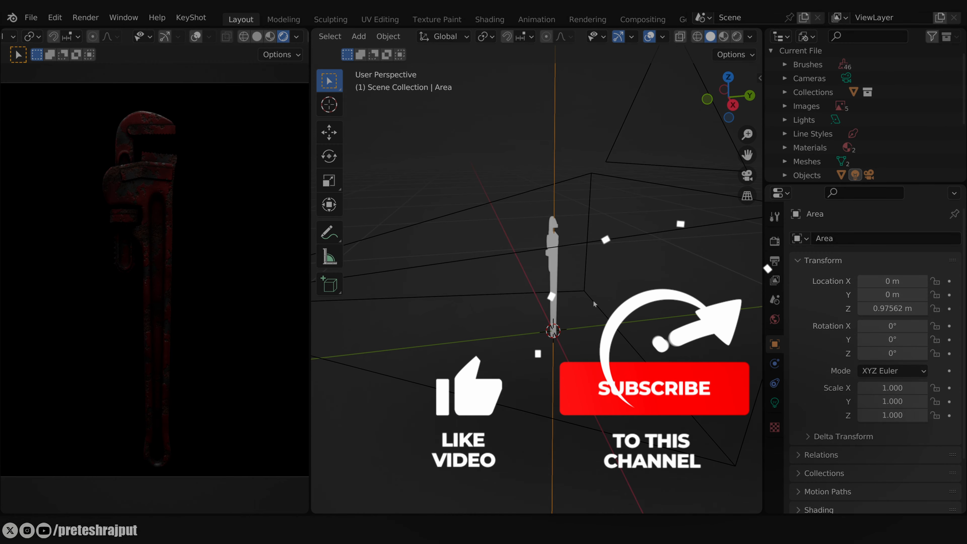
# - Rotate the pipe wrench freely so that it leans diagonally across the camera view
pyautogui.press('r')
pyautogui.press('r')
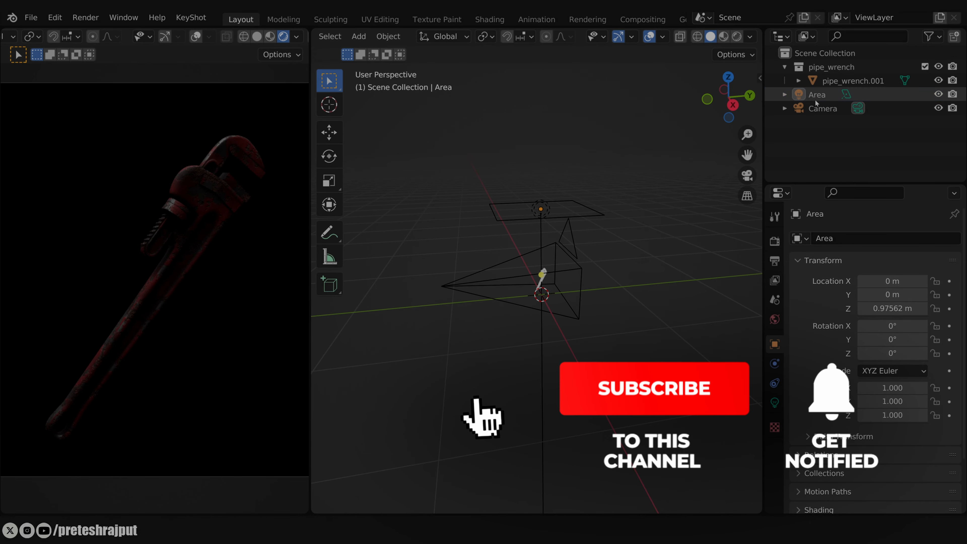
# - Move the Area light and the Camera together into a new collection named "LCA"
pyautogui.click(815, 101)
pyautogui.keyDown('shift'); pyautogui.click(821, 108); pyautogui.keyUp('shift')
pyautogui.press('m')
pyautogui.click(850, 145)
pyautogui.write('LCA')
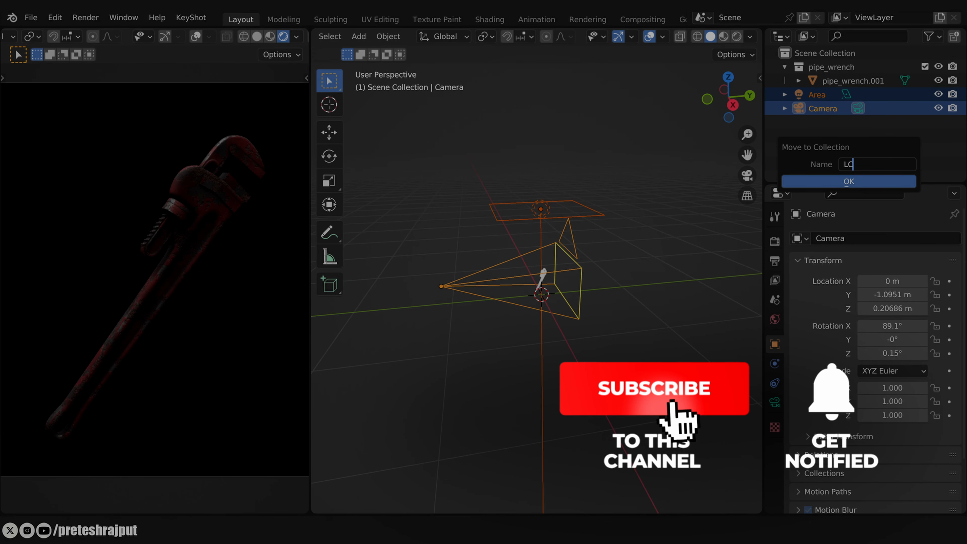
pyautogui.press('Return')
pyautogui.press('Return')
# - Add an empty named "Light Target" to the LCA collection and aim the Area light at it with a Track To constraint
pyautogui.click(816, 95)
pyautogui.hotkey('shift', 'a')
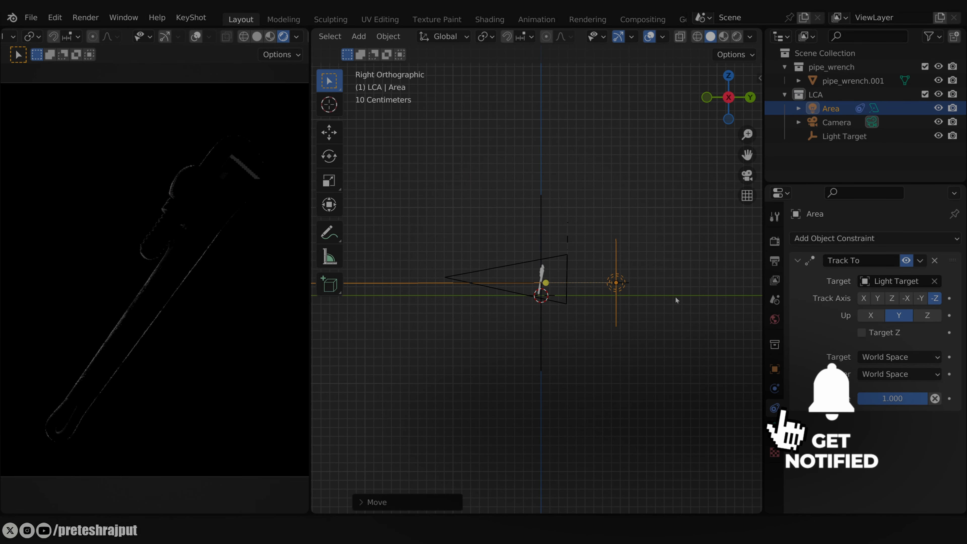
# - Enlarge the Area light behind the wrench to about 1.72 m and adjust its power to about 76 W
pyautogui.press('s')
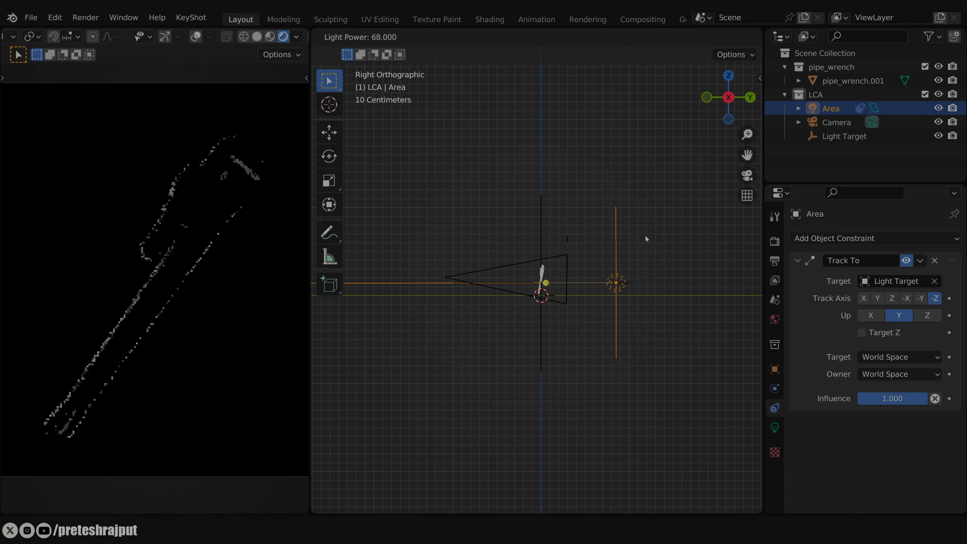
pyautogui.click(647, 235)
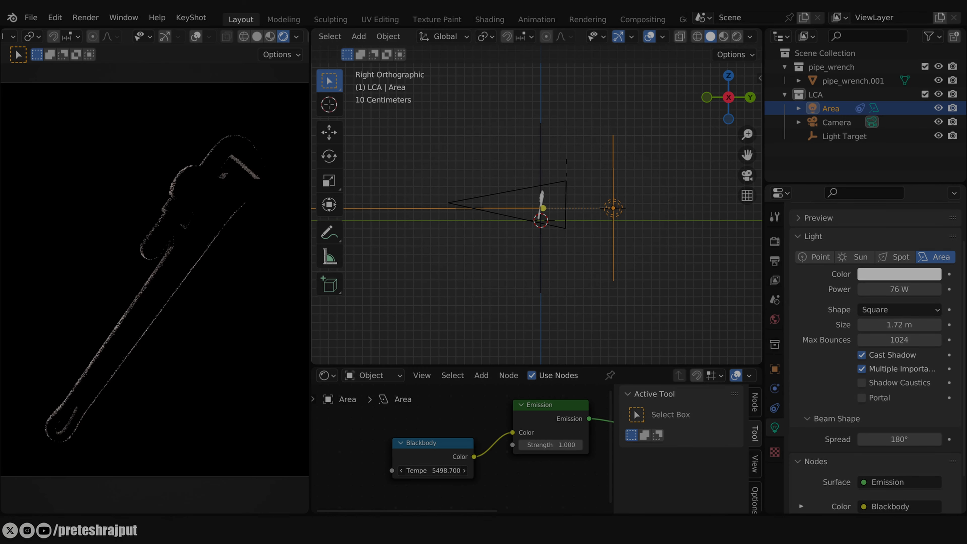
# - Set the temperature of the Area light's Blackbody node to 5600
pyautogui.doubleClick(433, 470)
pyautogui.write('5600')
pyautogui.press('Return')
# - Duplicate the Area light and place the copy beside the wrench on the negative X side, working in top view
pyautogui.scroll(-3, 608, 261)
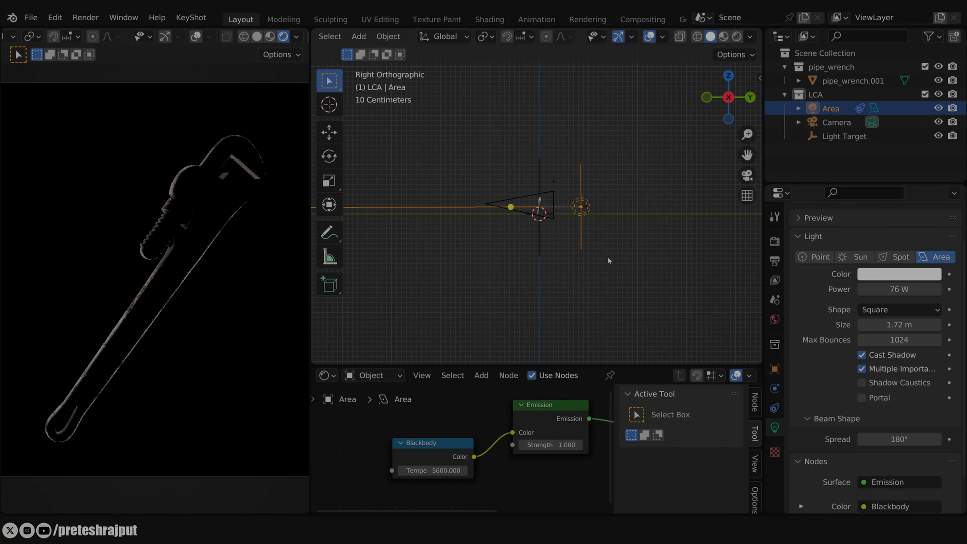
pyautogui.press('KP_7')
pyautogui.hotkey('shift', 'd')
pyautogui.click(474, 271)
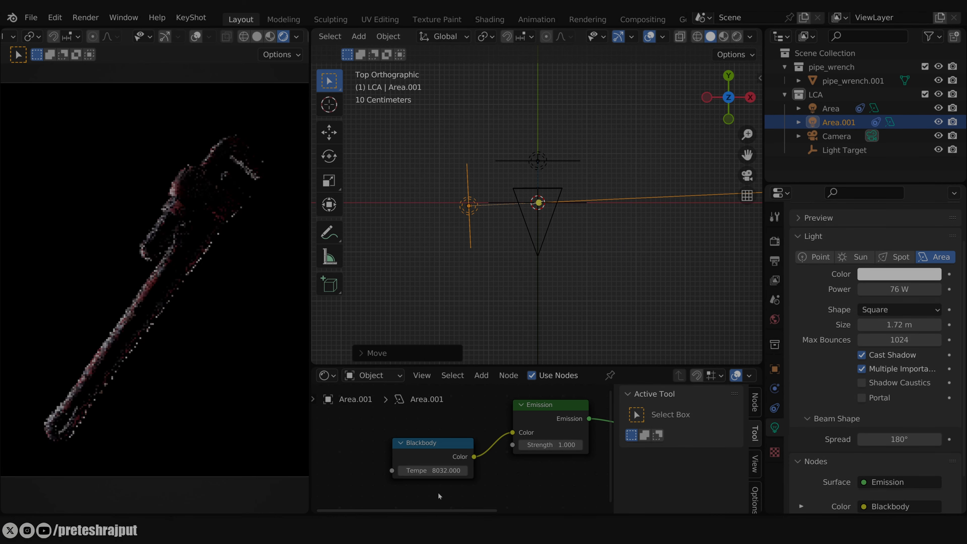
# - Delete the side light's Blackbody node and set its Emission color to light blue
pyautogui.click(564, 433)
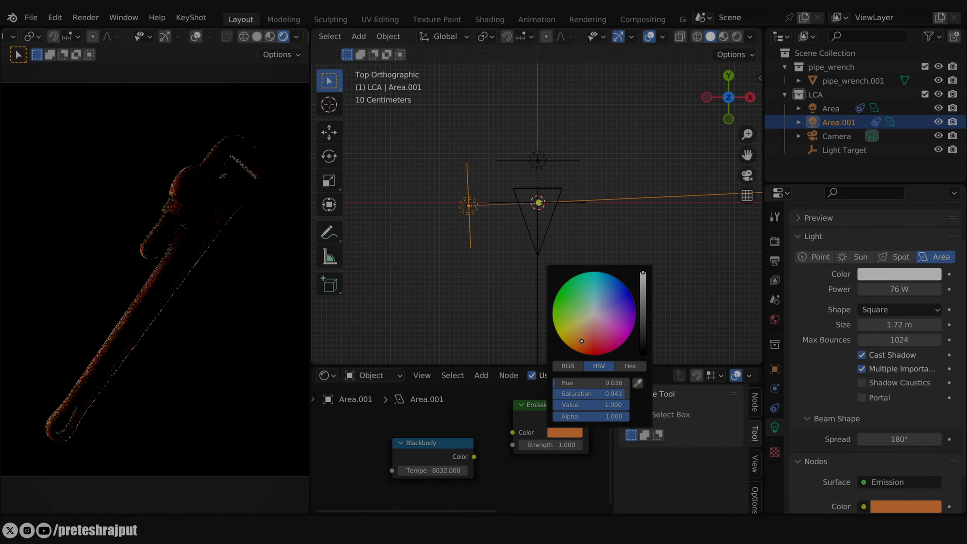
pyautogui.press('x')
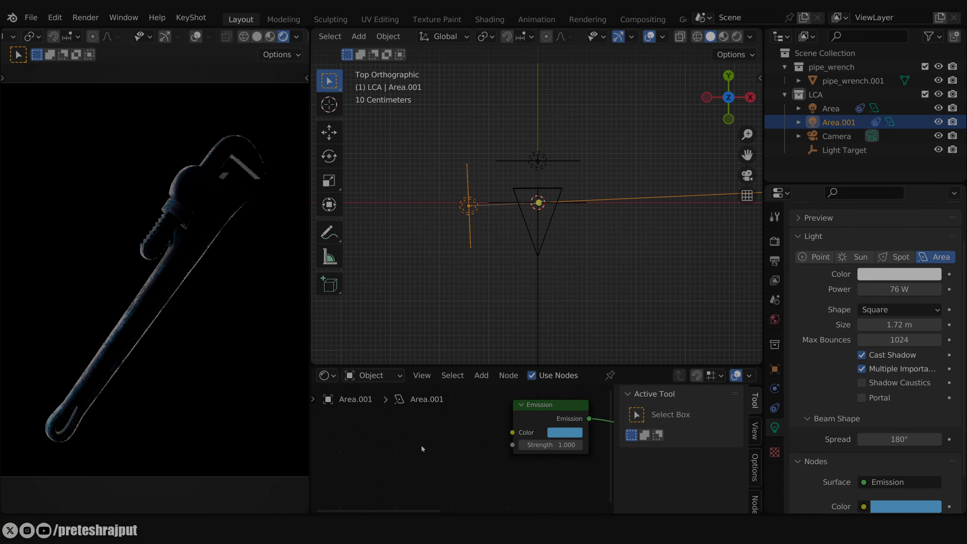
# - Duplicate the blue side light and place the copy on the opposite side of the wrench
pyautogui.press('KP_1')
pyautogui.hotkey('shift', 'd')
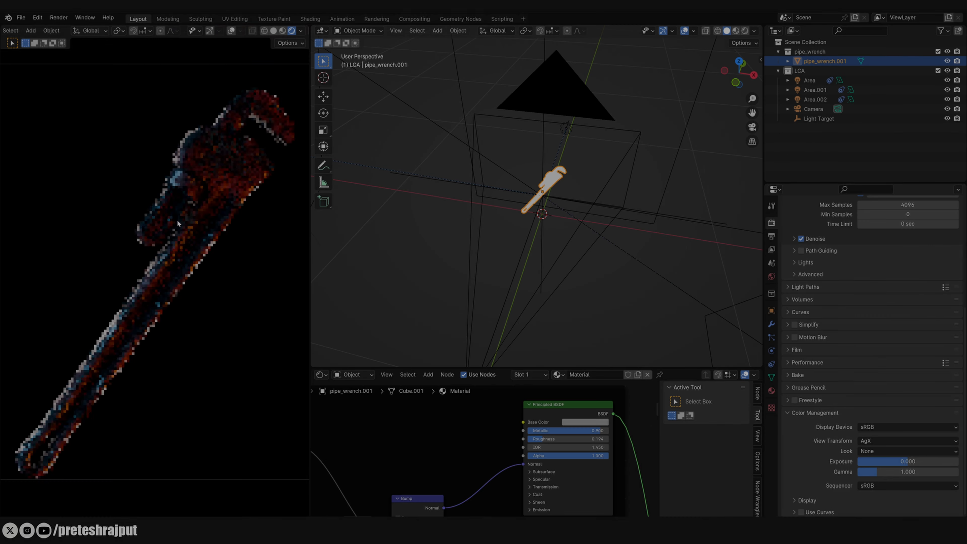
# - Duplicate the back area light, move the copy about 2.74 m along negative Y behind the camera, and adjust its power
pyautogui.press('KP_7')
pyautogui.hotkey('shift', 'd')
pyautogui.press('y')
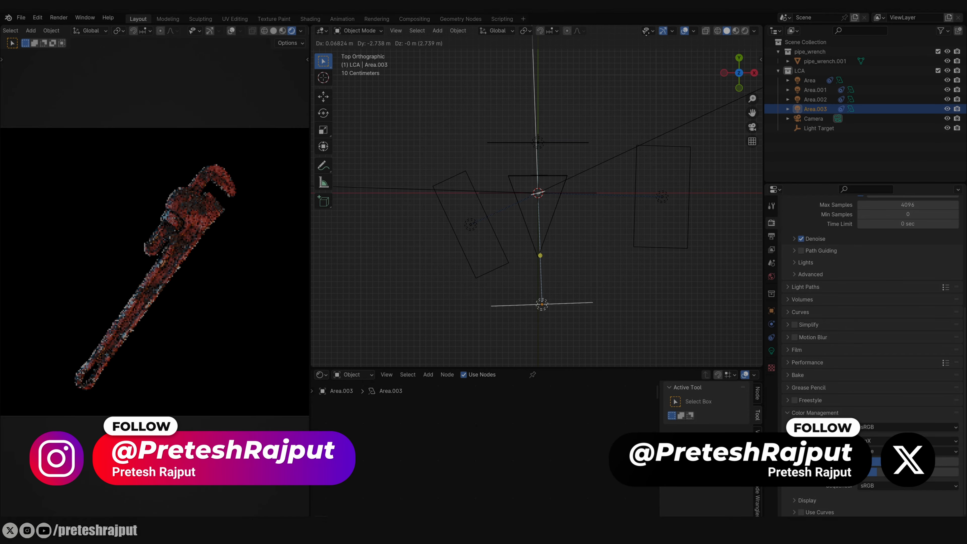
pyautogui.click(571, 309)
pyautogui.rightClick(571, 309)
pyautogui.click(571, 307)
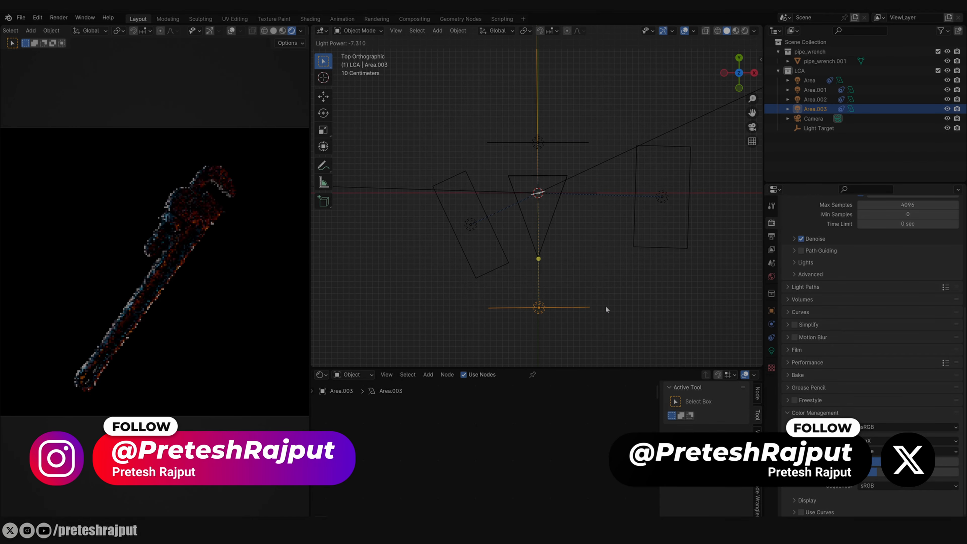
# - Render the lit wrench from the camera and close the render result
pyautogui.press('F12')
pyautogui.press('Escape')
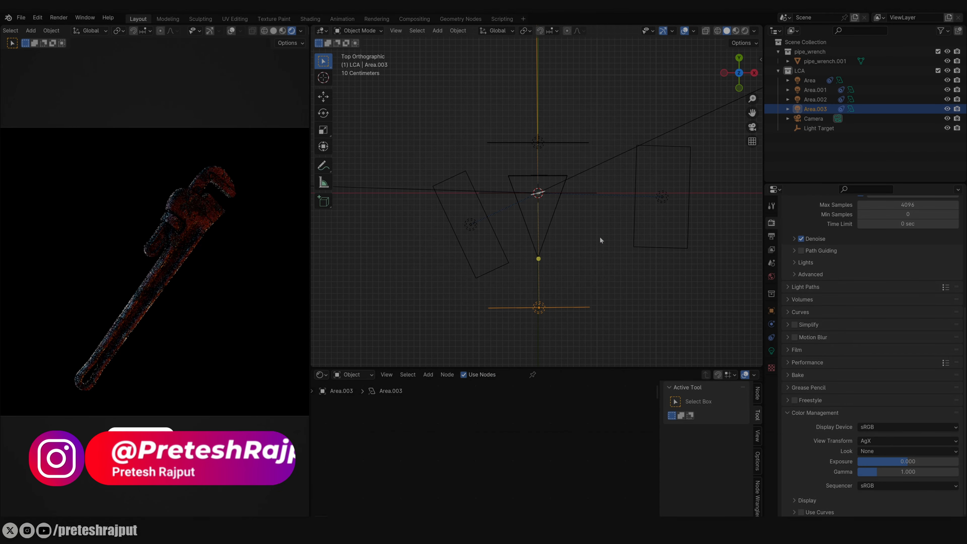